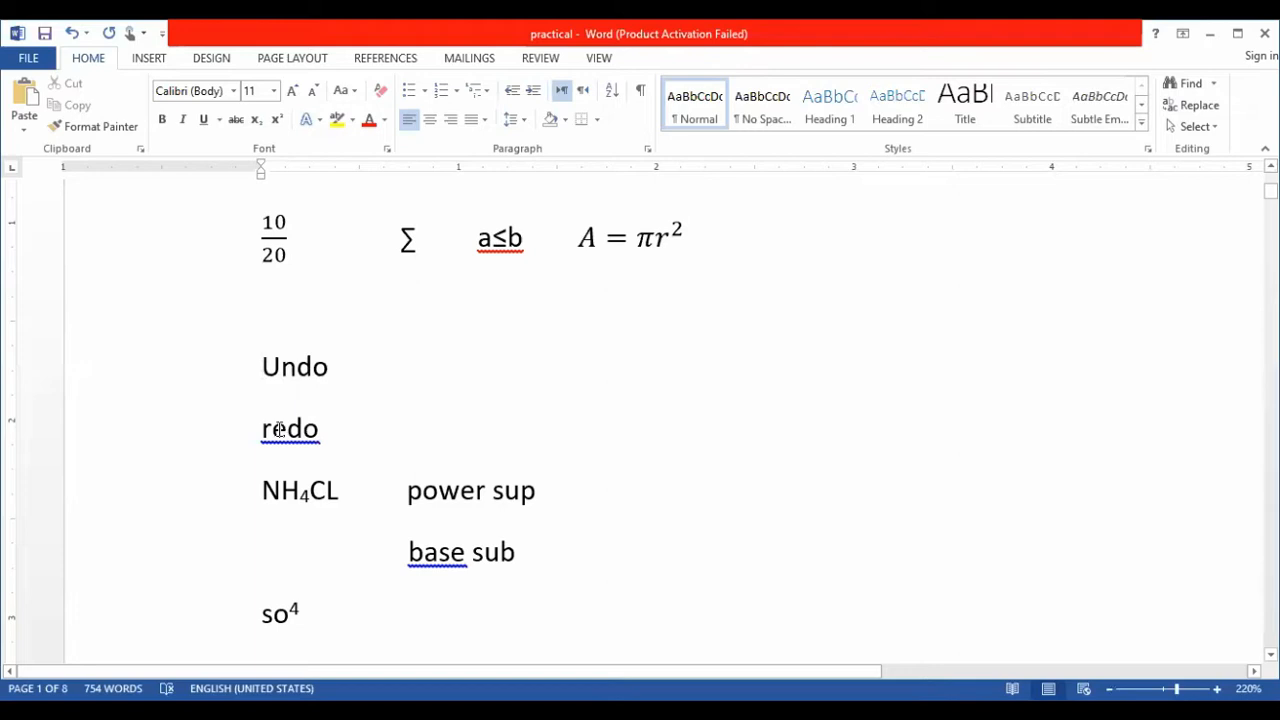
- Correct "redo" to the suggested "Redo" and number the Undo line above it with "1."
{"action": "right_click", "coordinate": [279, 430]}
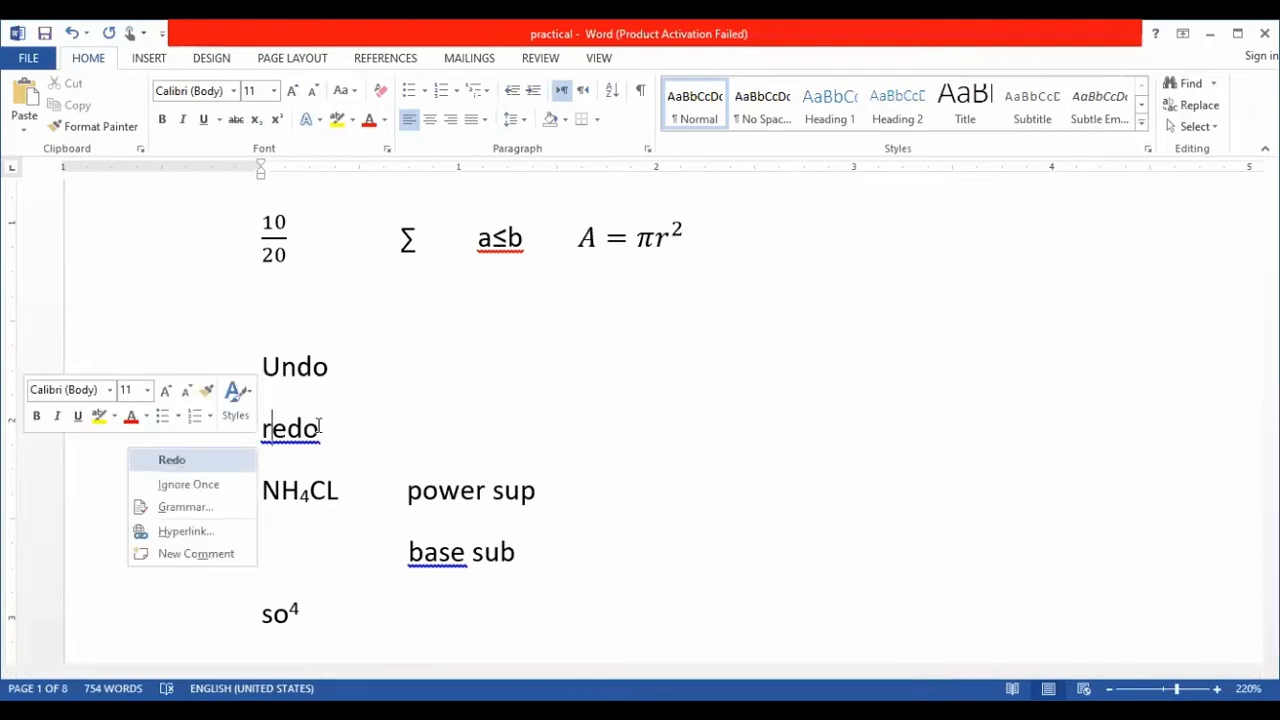
{"action": "key", "text": "Return"}
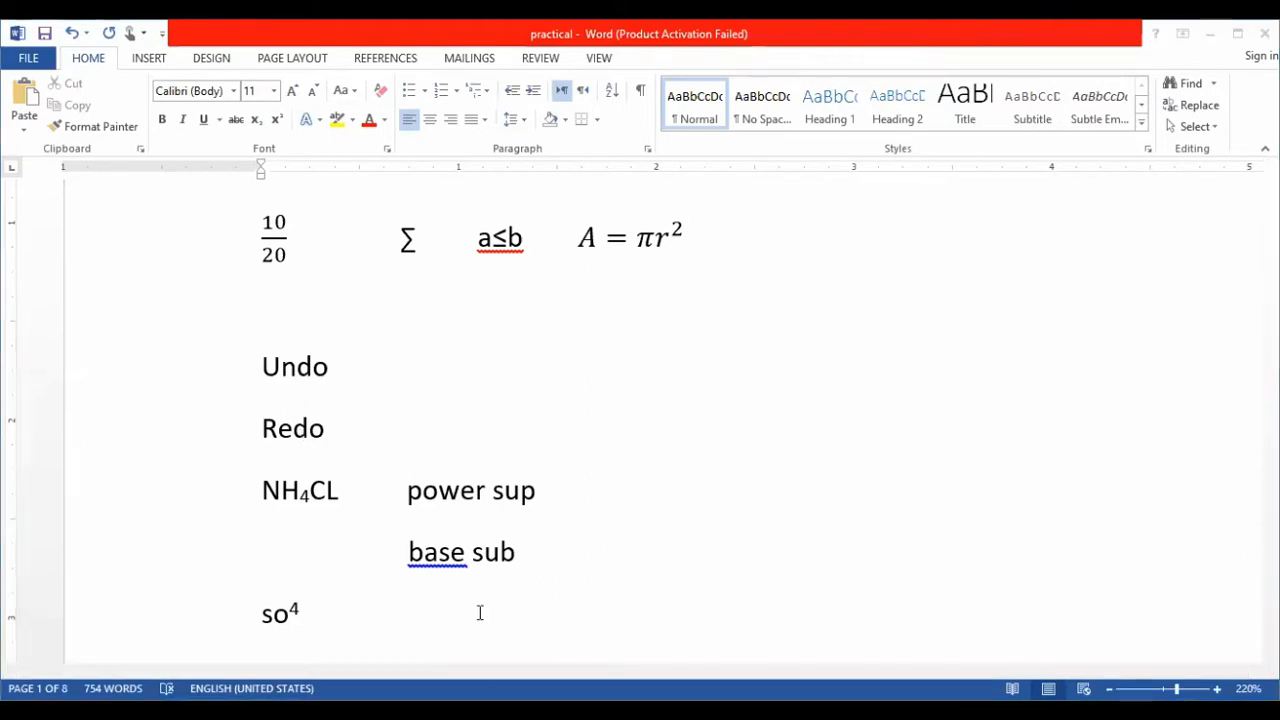
{"action": "left_click", "coordinate": [262, 367]}
{"action": "type", "text": "1"}
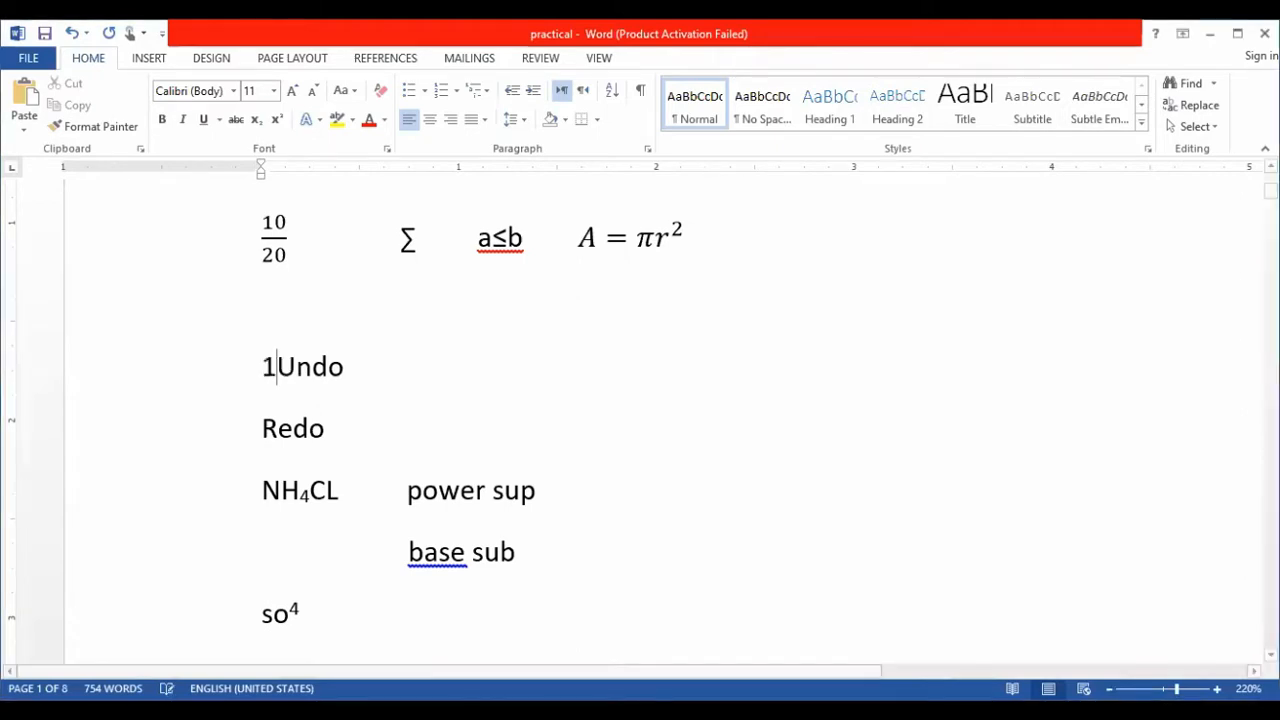
{"action": "type", "text": "."}
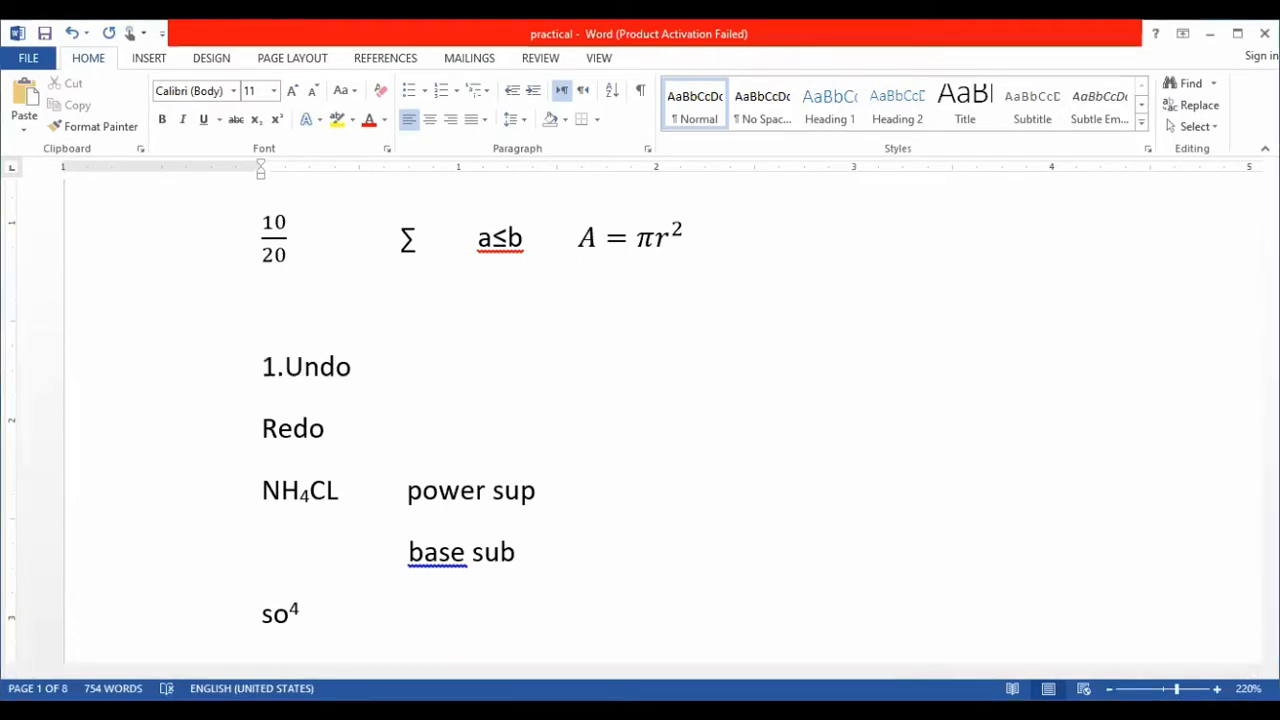
{"action": "left_click", "coordinate": [372, 367]}
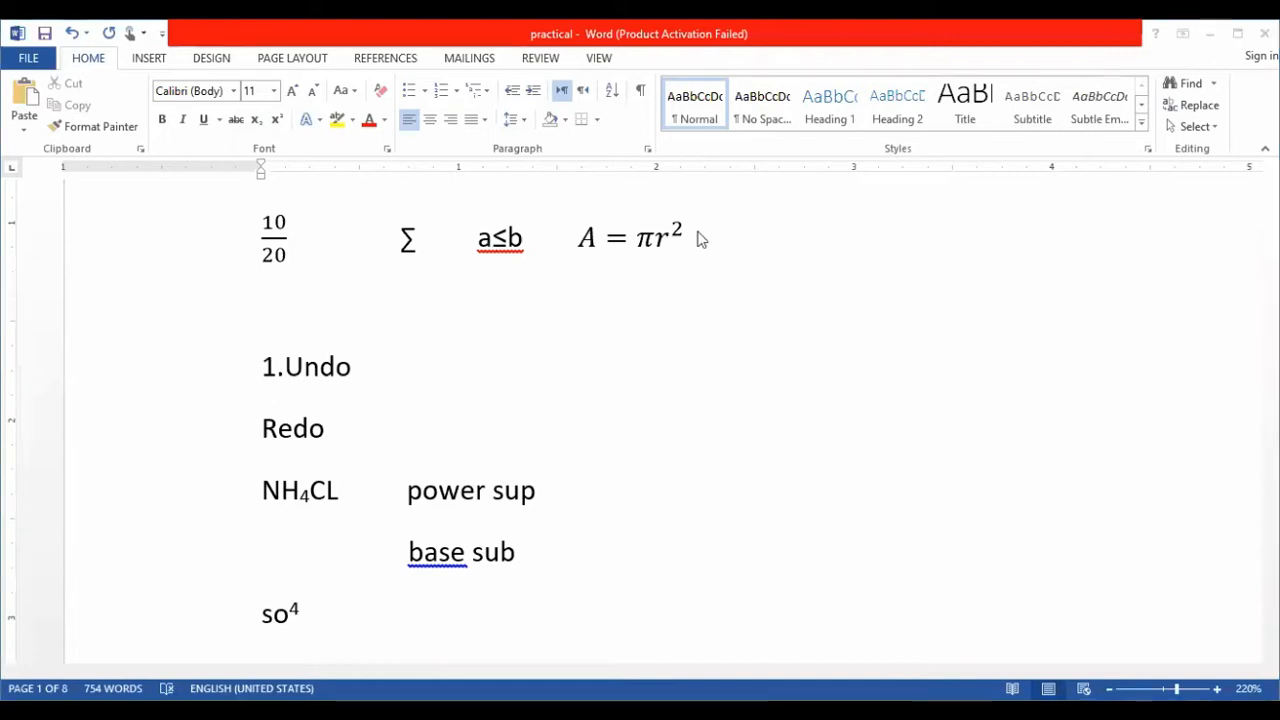
- Delete the equation A = πr² from the line with the 10/20 fraction and undo the deletion
{"action": "left_click", "coordinate": [575, 235]}
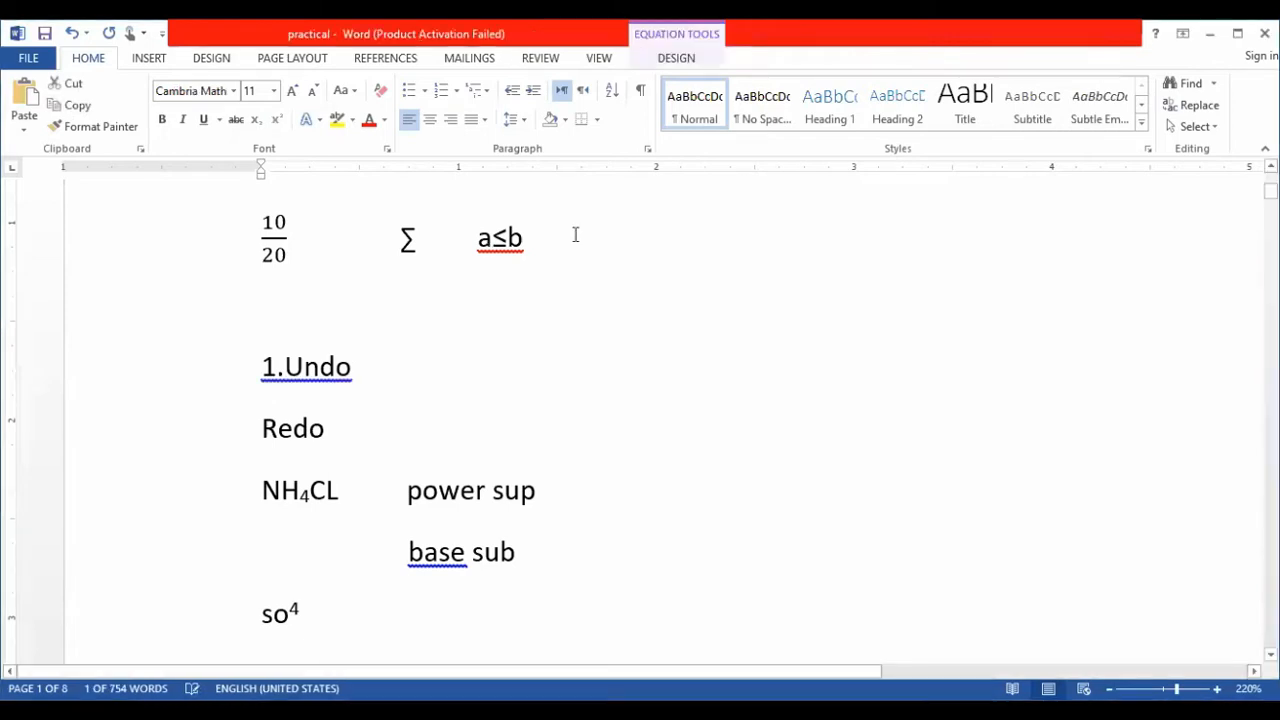
{"action": "key", "text": "Delete"}
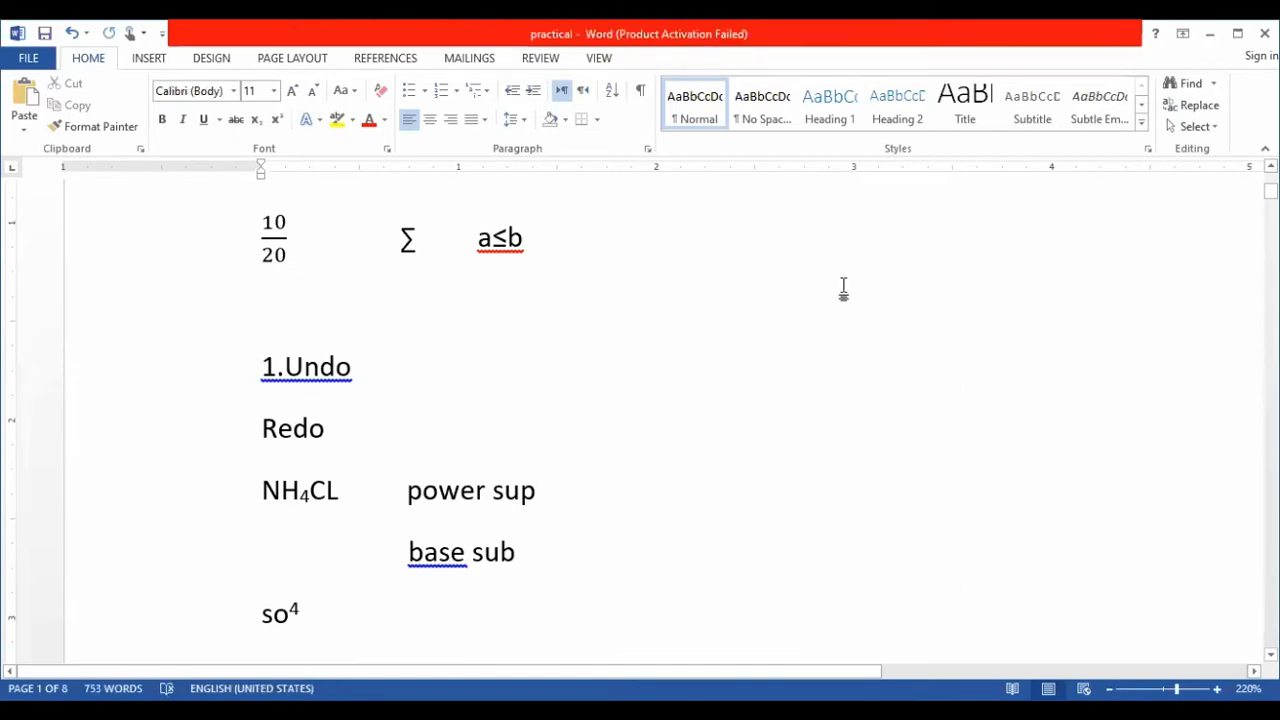
{"action": "key", "text": "ctrl+z"}
{"action": "left_click", "coordinate": [787, 279]}
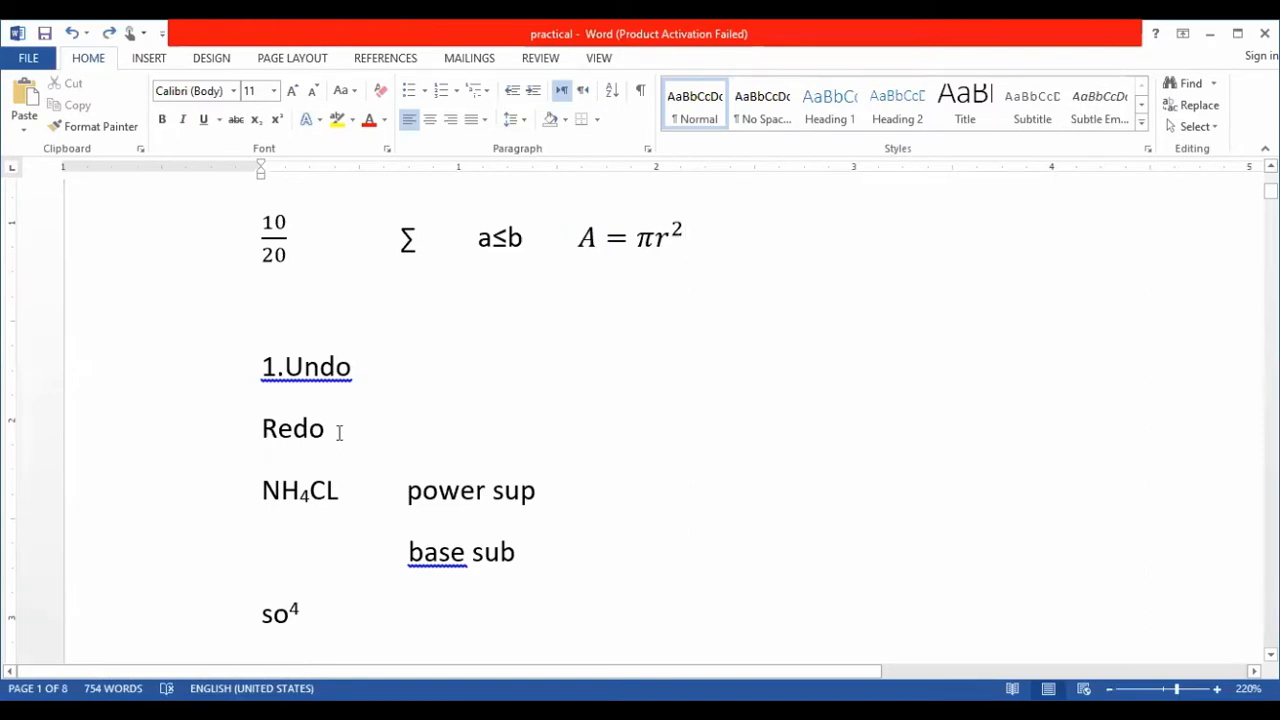
- Redo the deletion of the equation A = πr²
{"action": "left_click", "coordinate": [253, 440]}
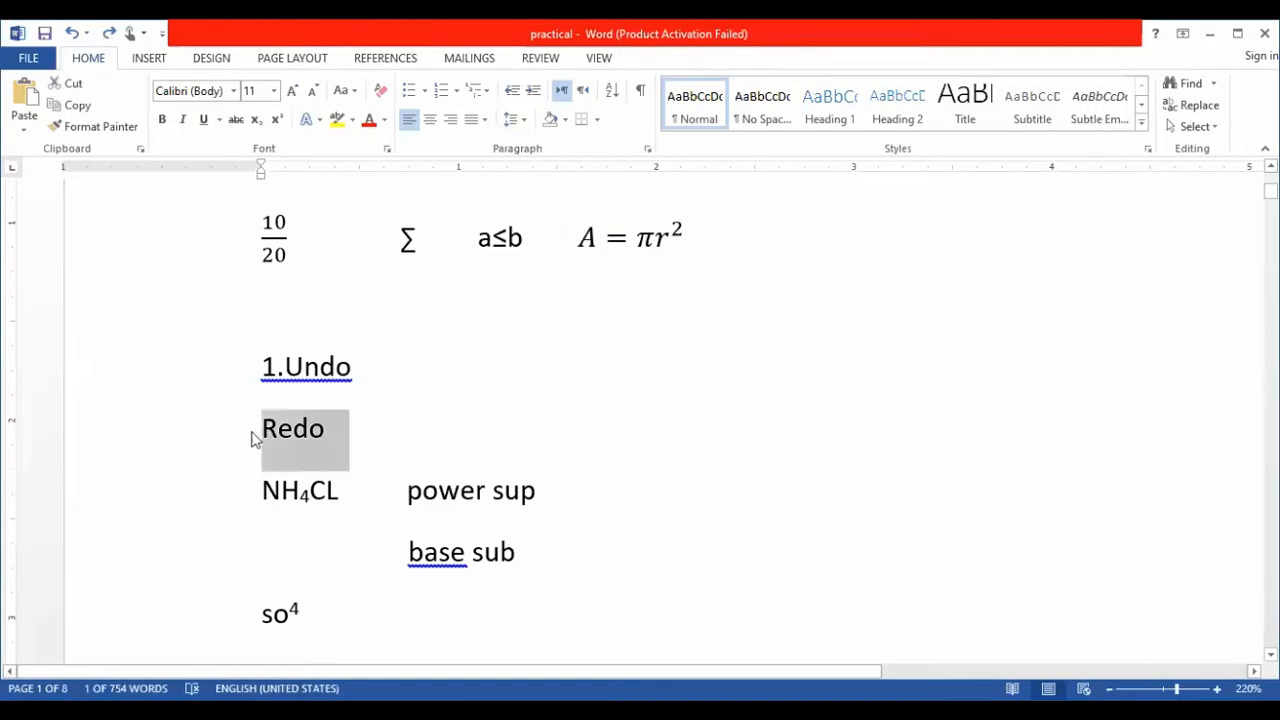
{"action": "key", "text": "ctrl+z"}
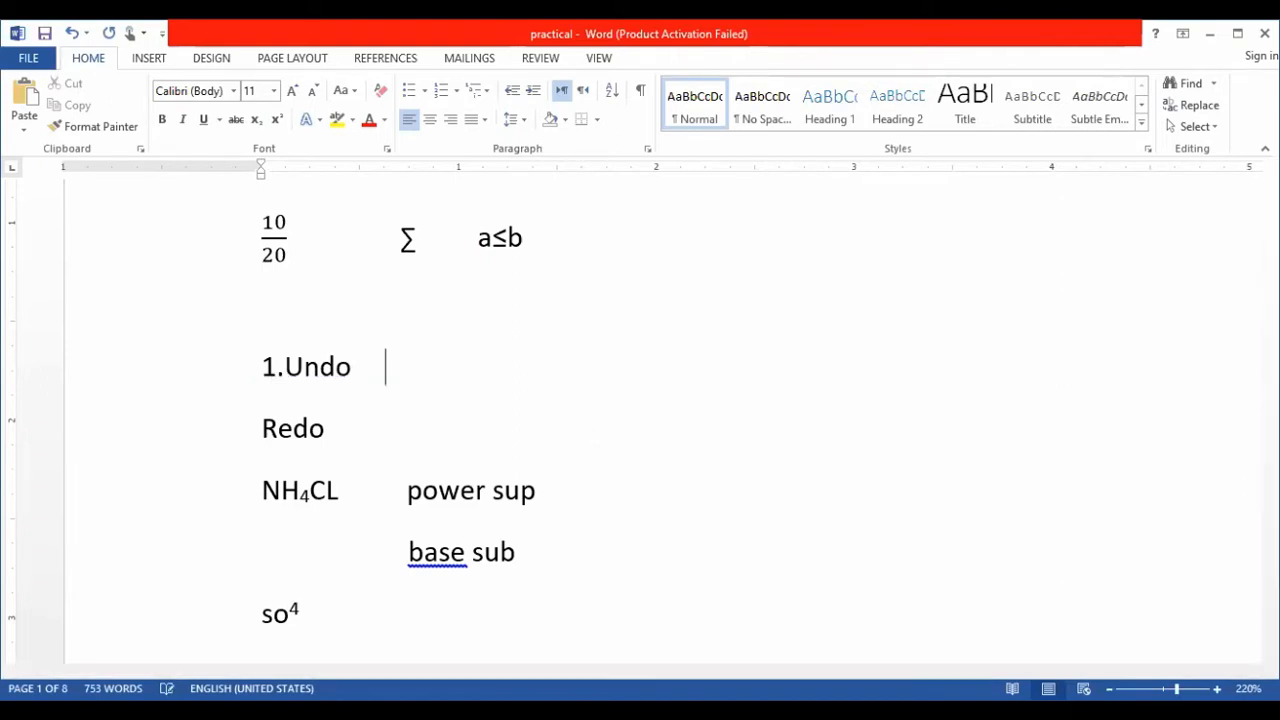
- Complete the shortcut notes so the two lines read "1. Undo ctrl+z" and "2. Redo ctrl+y"
{"action": "type", "text": "cr"}
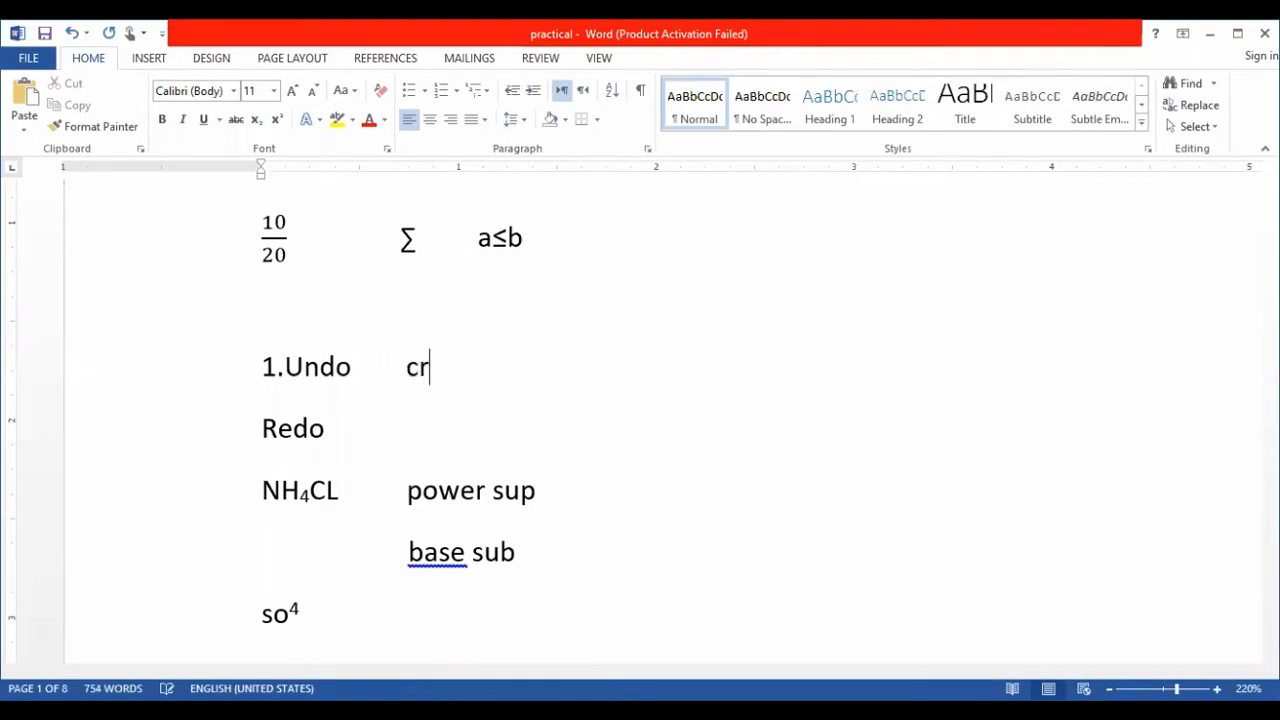
{"action": "key", "text": "BackSpace"}
{"action": "type", "text": "trl+z"}
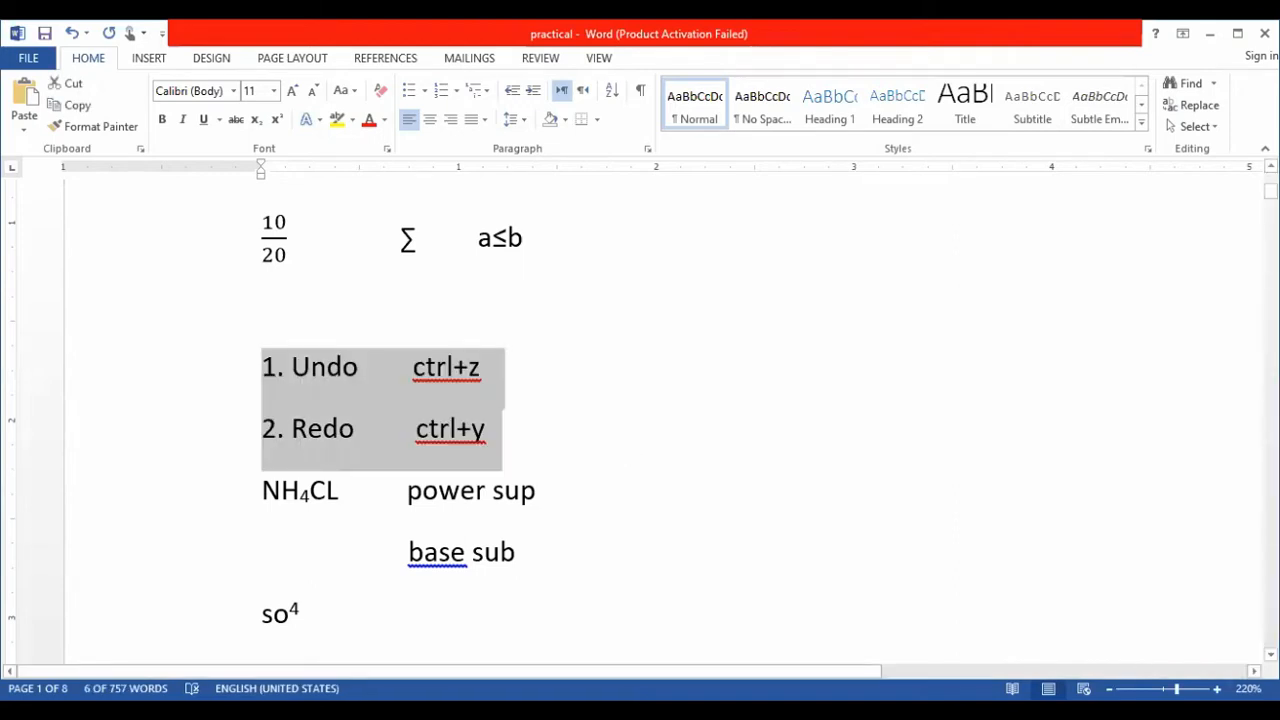
{"action": "scroll", "coordinate": [613, 416], "scroll_direction": "up", "scroll_amount": 7}
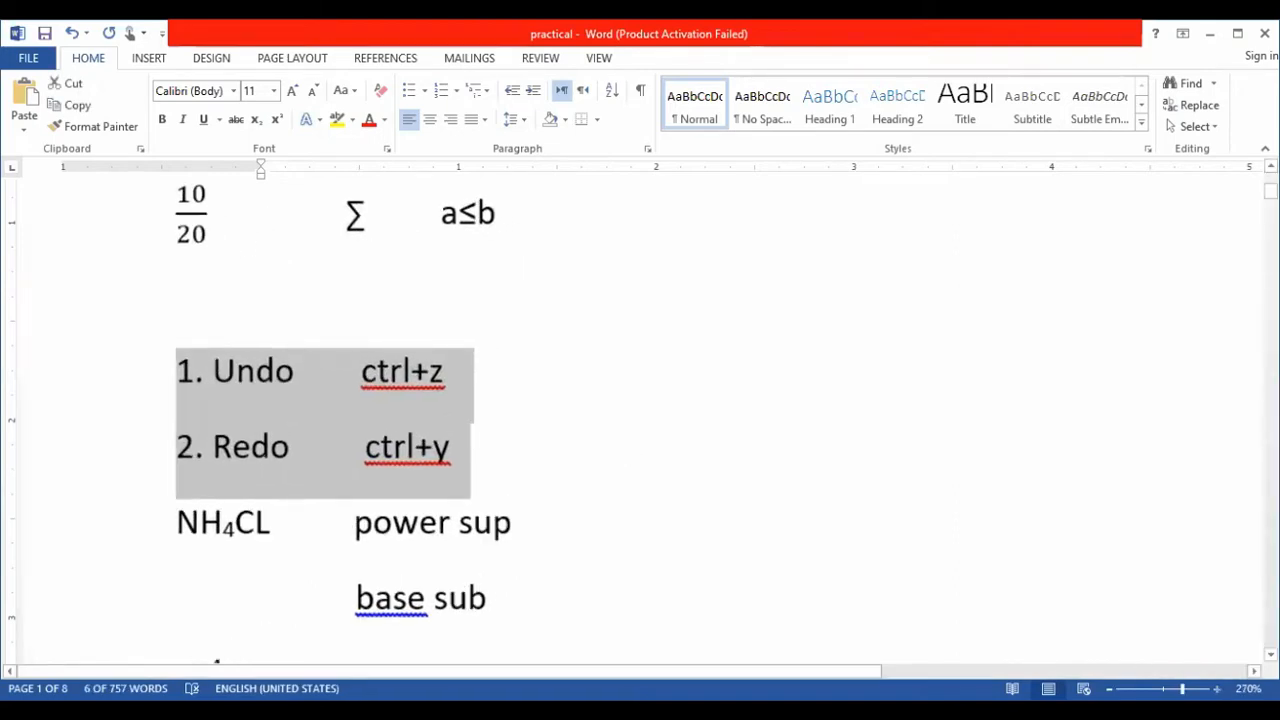
{"action": "left_click", "coordinate": [651, 403]}
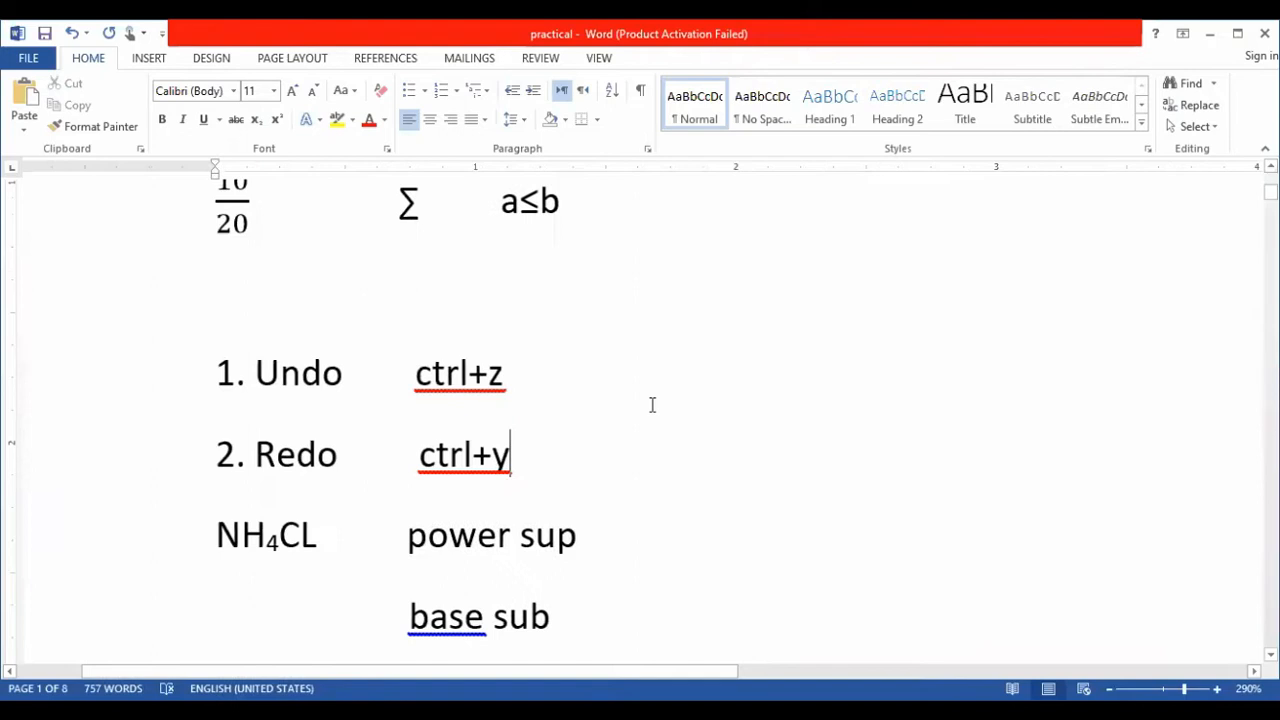
- Remove the a≤b expression and add a line reading "chemistry" below the 10/20 fraction
{"action": "left_click", "coordinate": [492, 372]}
{"action": "key", "text": "ctrl+z"}
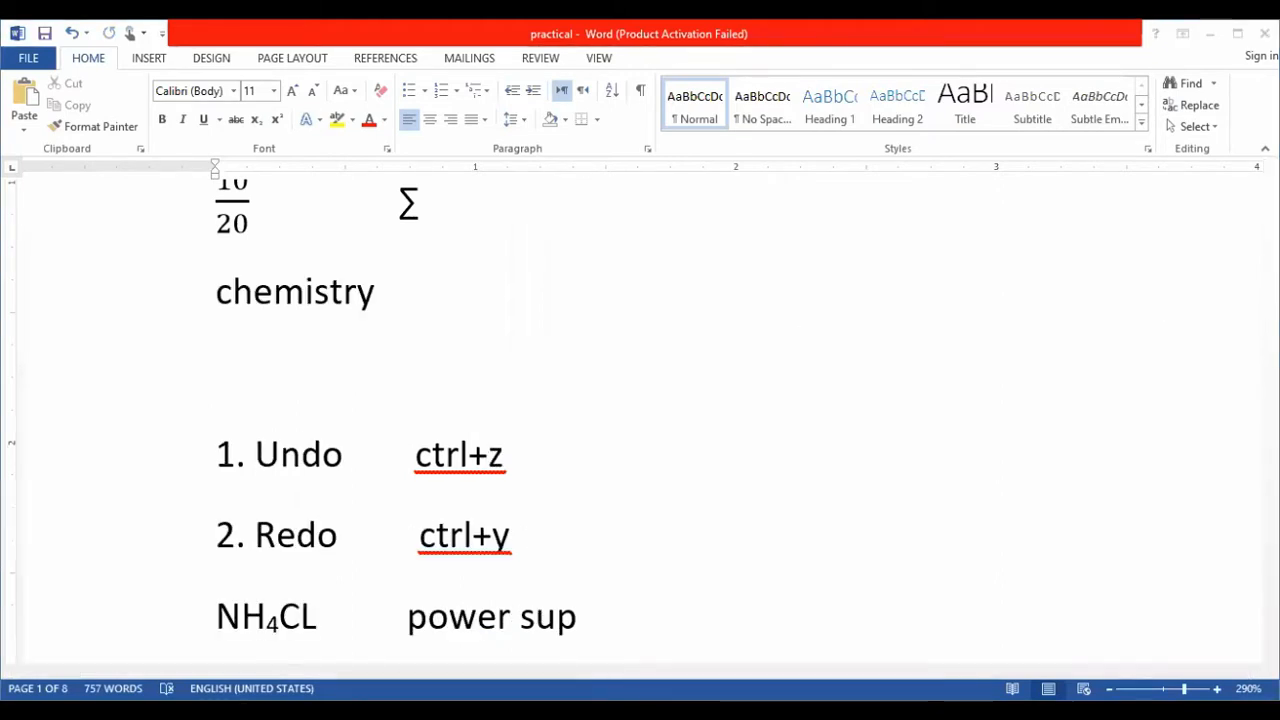
- Select the whole paragraph beginning "Learn Google word from the free Google word courses"
{"action": "key", "text": "Down"}
{"action": "key", "text": "Down"}
{"action": "key", "text": "Down"}
{"action": "key", "text": "Down"}
{"action": "key", "text": "Down"}
{"action": "key", "text": "Down"}
{"action": "key", "text": "Down"}
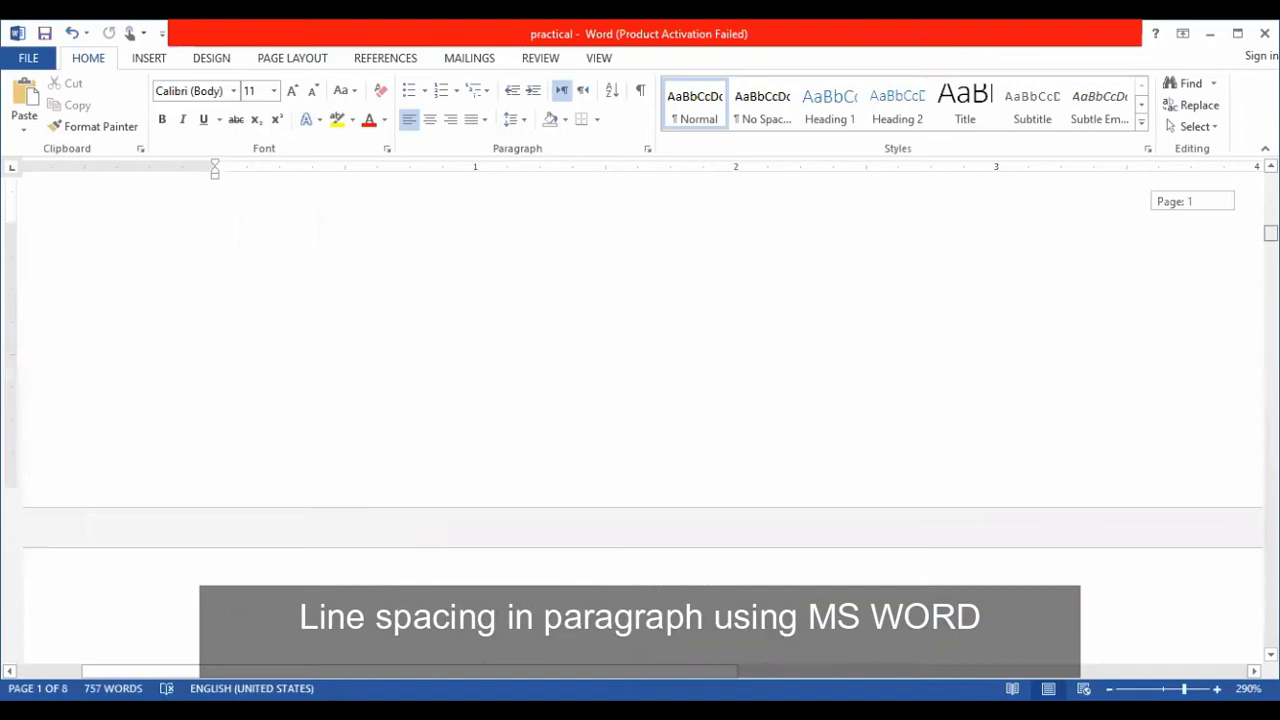
{"action": "scroll", "coordinate": [1063, 564], "scroll_direction": "up", "scroll_amount": 5}
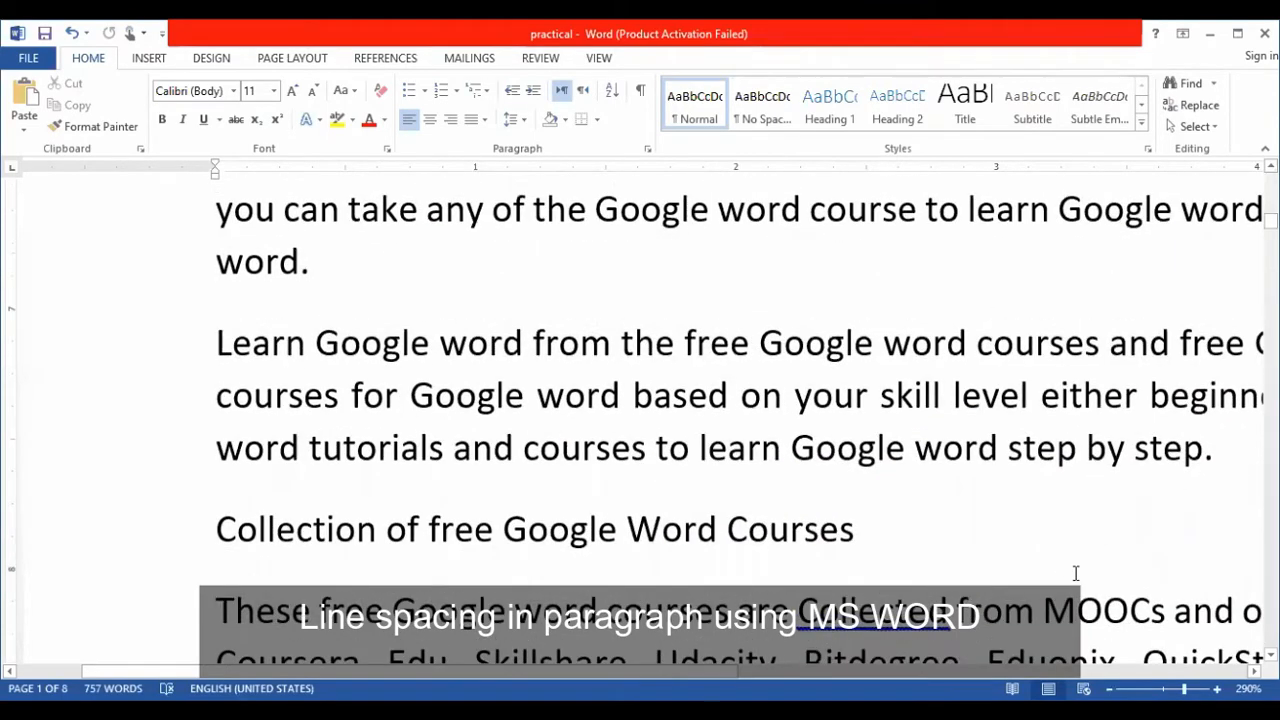
{"action": "scroll", "coordinate": [308, 337], "scroll_direction": "down", "scroll_amount": 8, "text": "ctrl"}
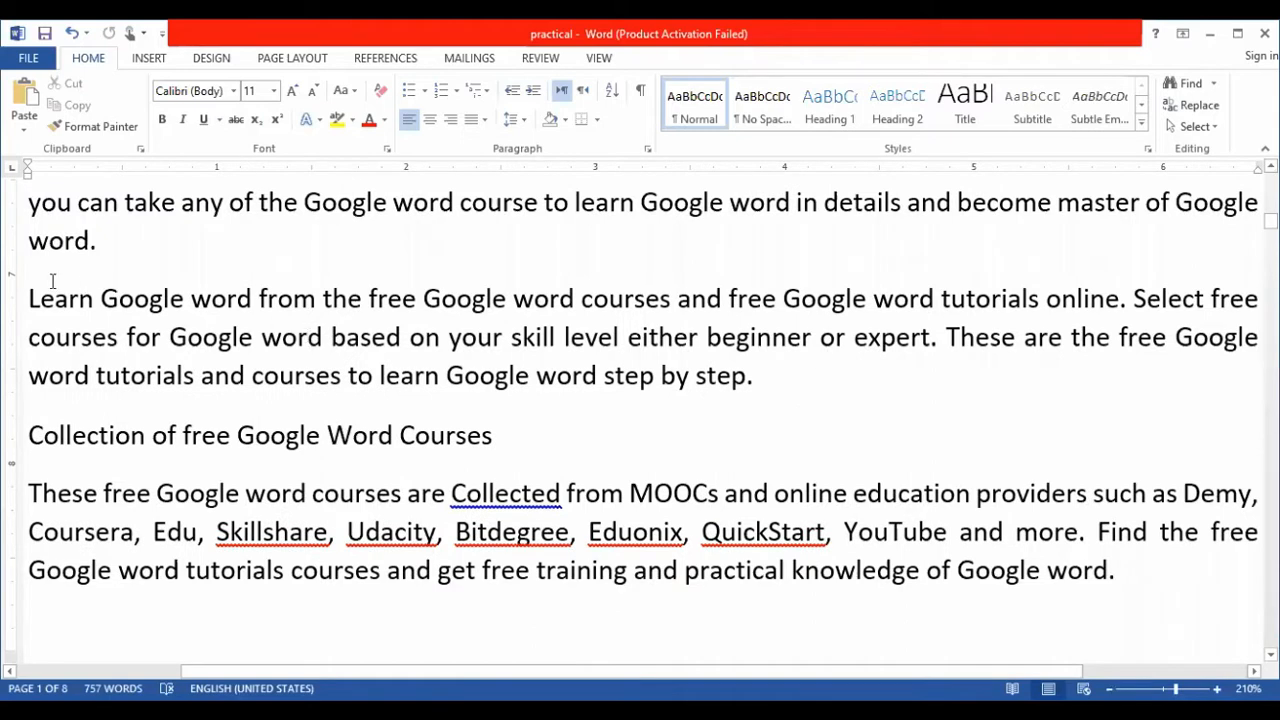
{"action": "left_click_drag", "start_coordinate": [31, 299], "coordinate": [778, 400]}
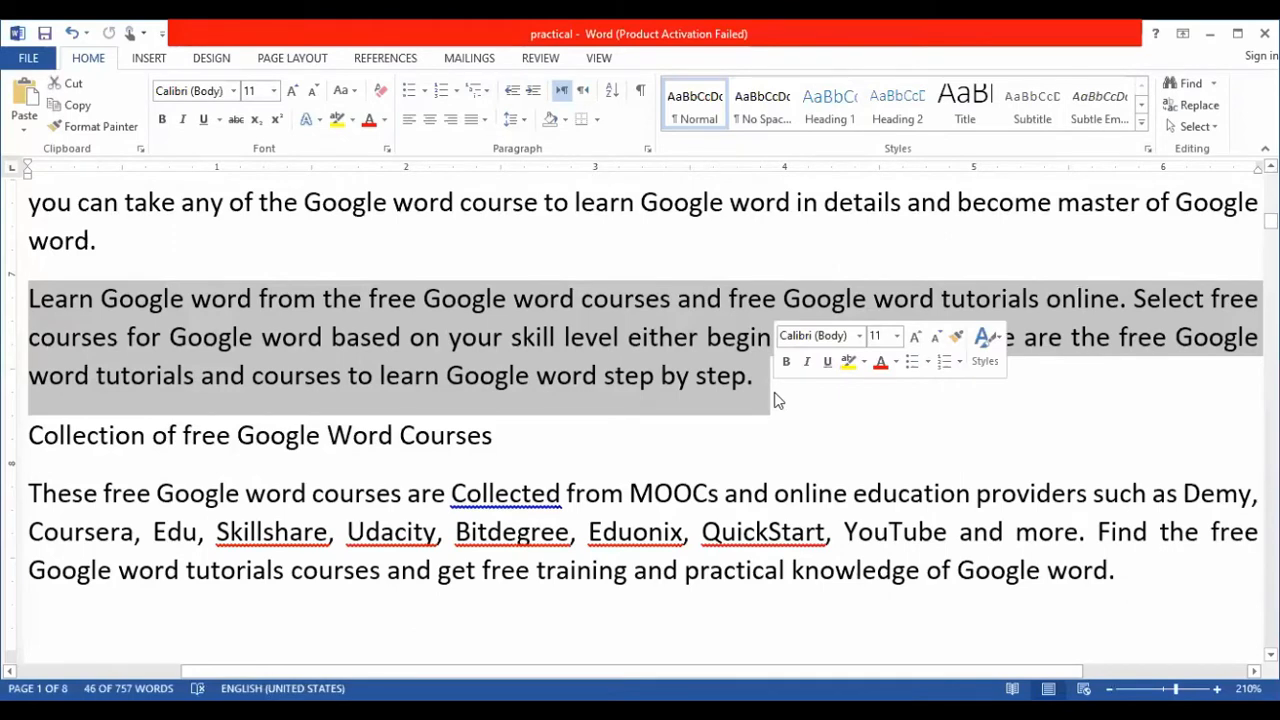
{"action": "left_click", "coordinate": [524, 119]}
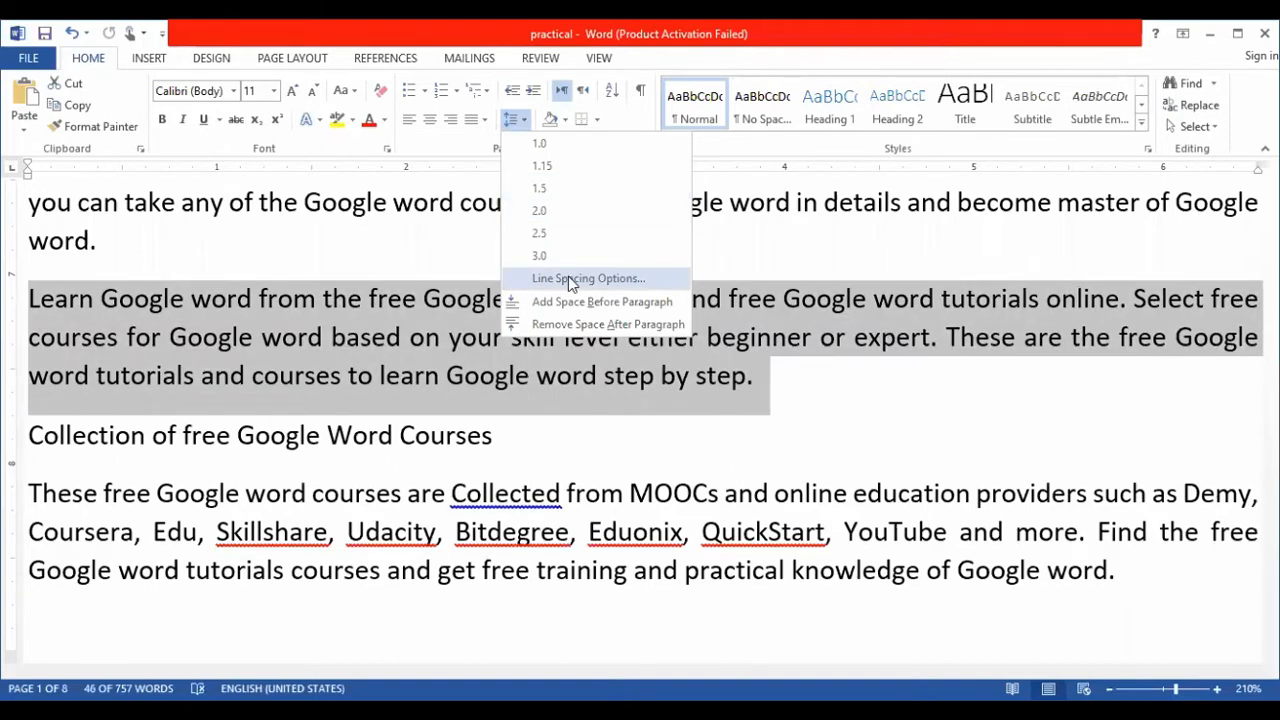
{"action": "left_click", "coordinate": [570, 278]}
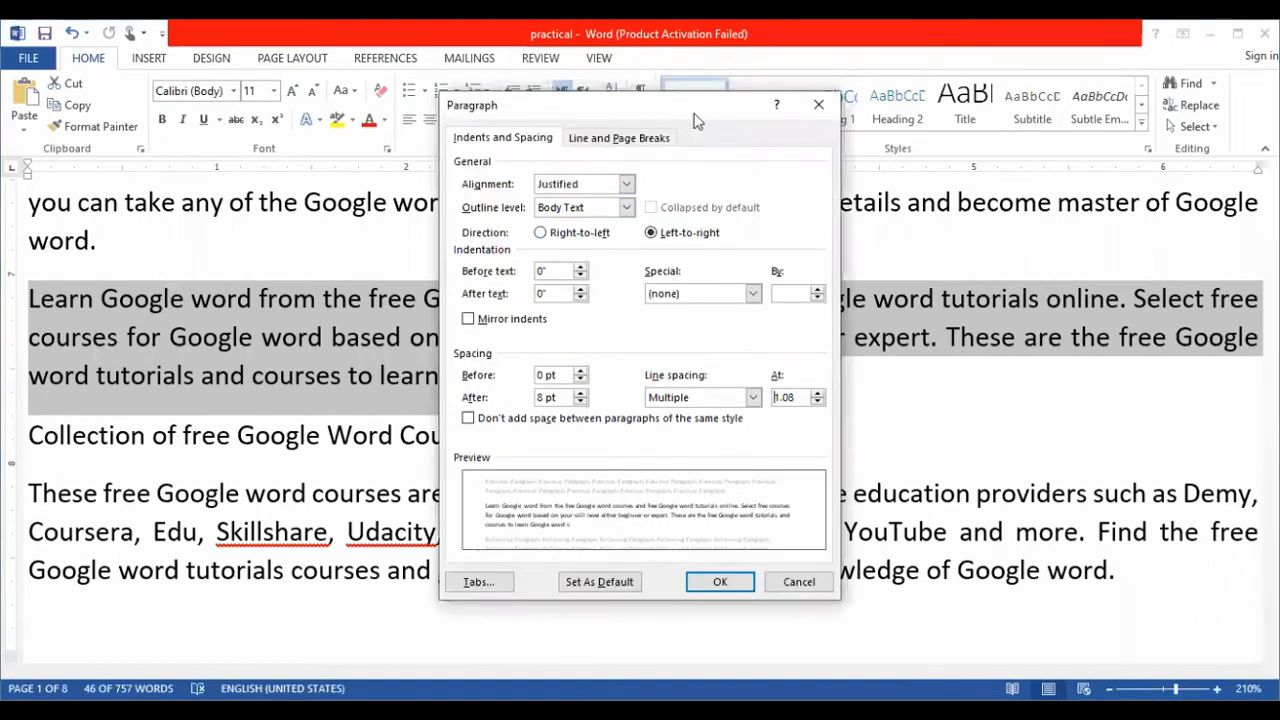
{"action": "left_click_drag", "start_coordinate": [700, 123], "coordinate": [828, 166]}
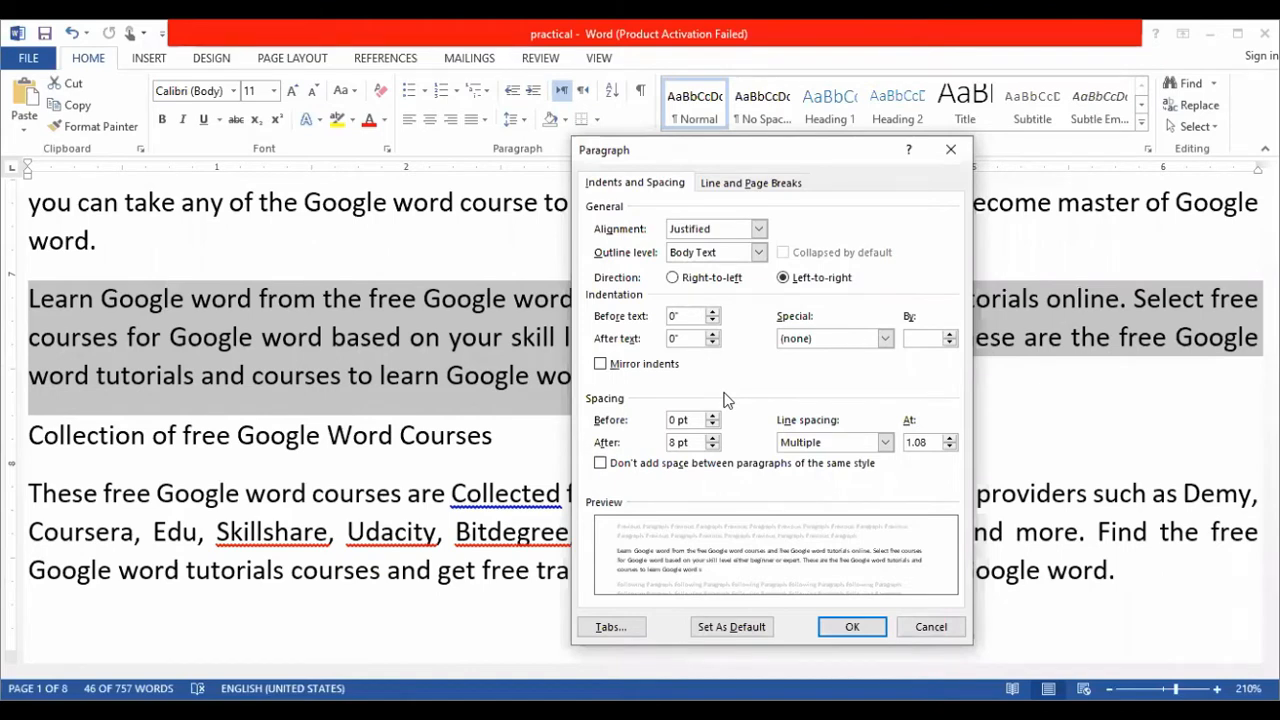
{"action": "left_click", "coordinate": [925, 338]}
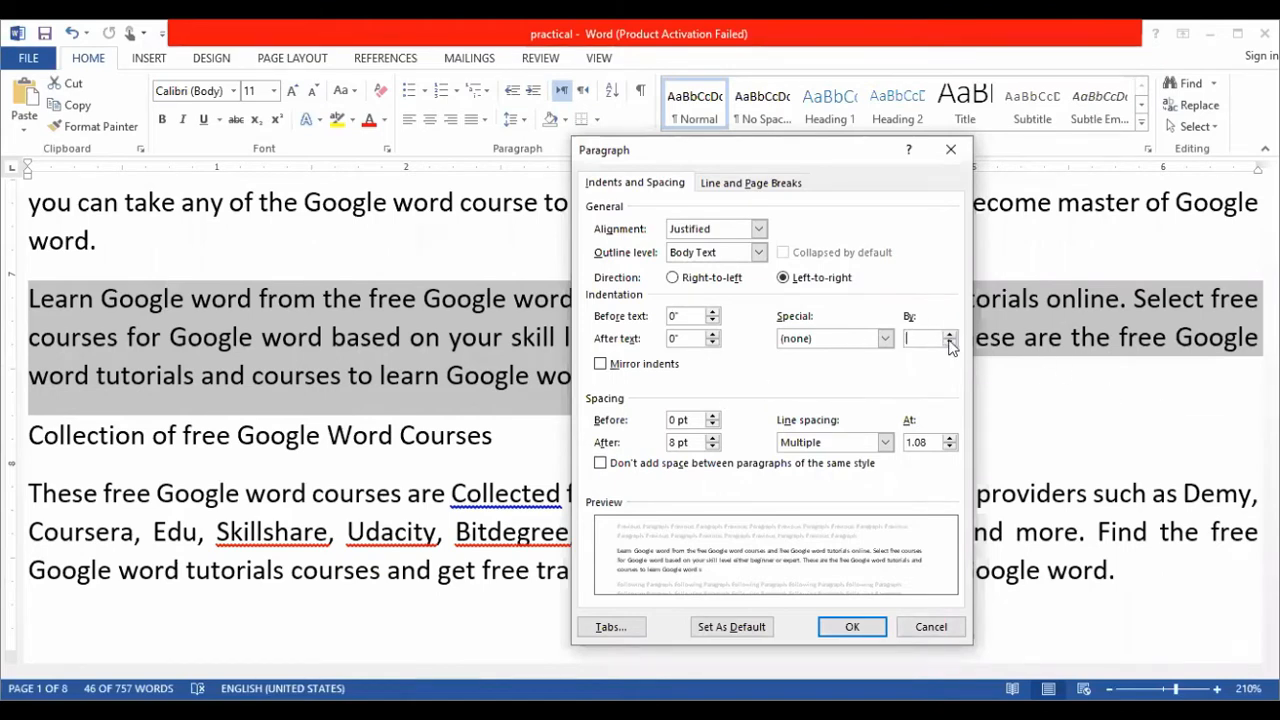
{"action": "left_click", "coordinate": [949, 341]}
{"action": "left_click", "coordinate": [949, 334]}
{"action": "left_click", "coordinate": [949, 334]}
{"action": "left_click", "coordinate": [949, 334]}
{"action": "left_click", "coordinate": [949, 334]}
{"action": "left_click", "coordinate": [949, 334]}
{"action": "left_click", "coordinate": [949, 334]}
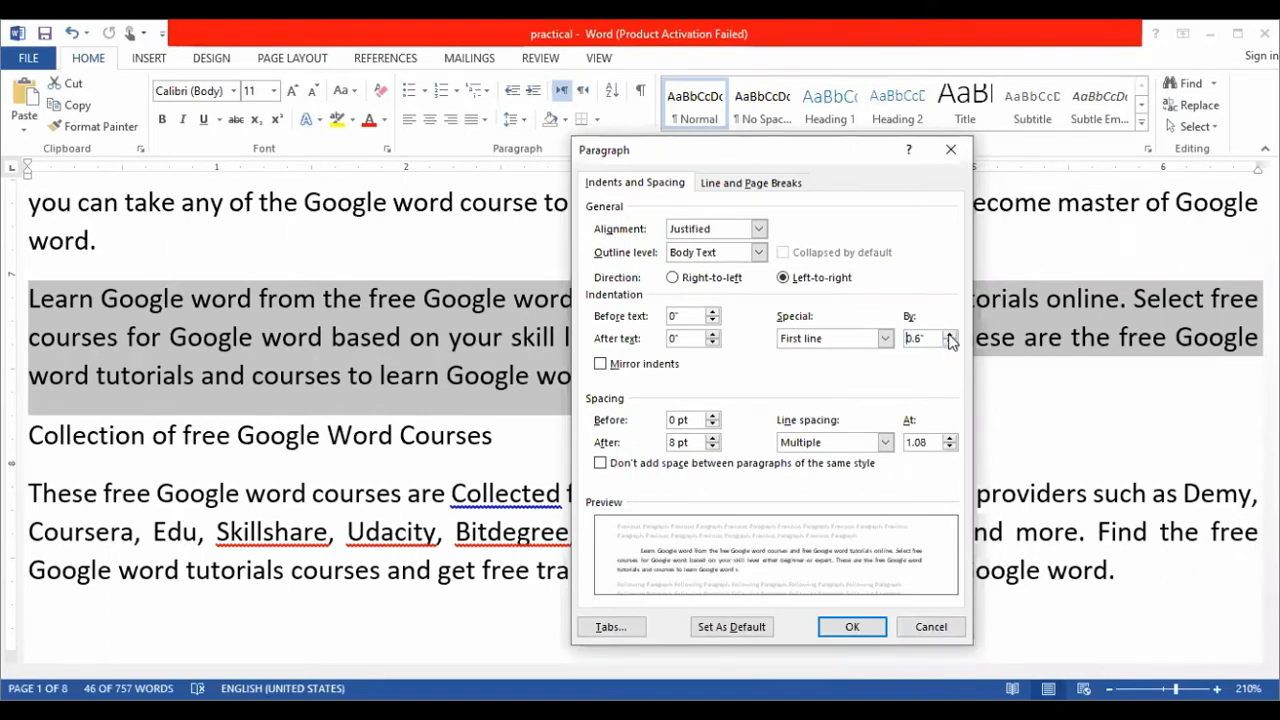
{"action": "left_click", "coordinate": [949, 336]}
{"action": "left_click", "coordinate": [949, 336]}
{"action": "left_click", "coordinate": [949, 336]}
{"action": "left_click", "coordinate": [949, 336]}
{"action": "left_click", "coordinate": [949, 336]}
{"action": "left_click", "coordinate": [949, 336]}
{"action": "left_click", "coordinate": [949, 336]}
{"action": "left_click", "coordinate": [949, 336]}
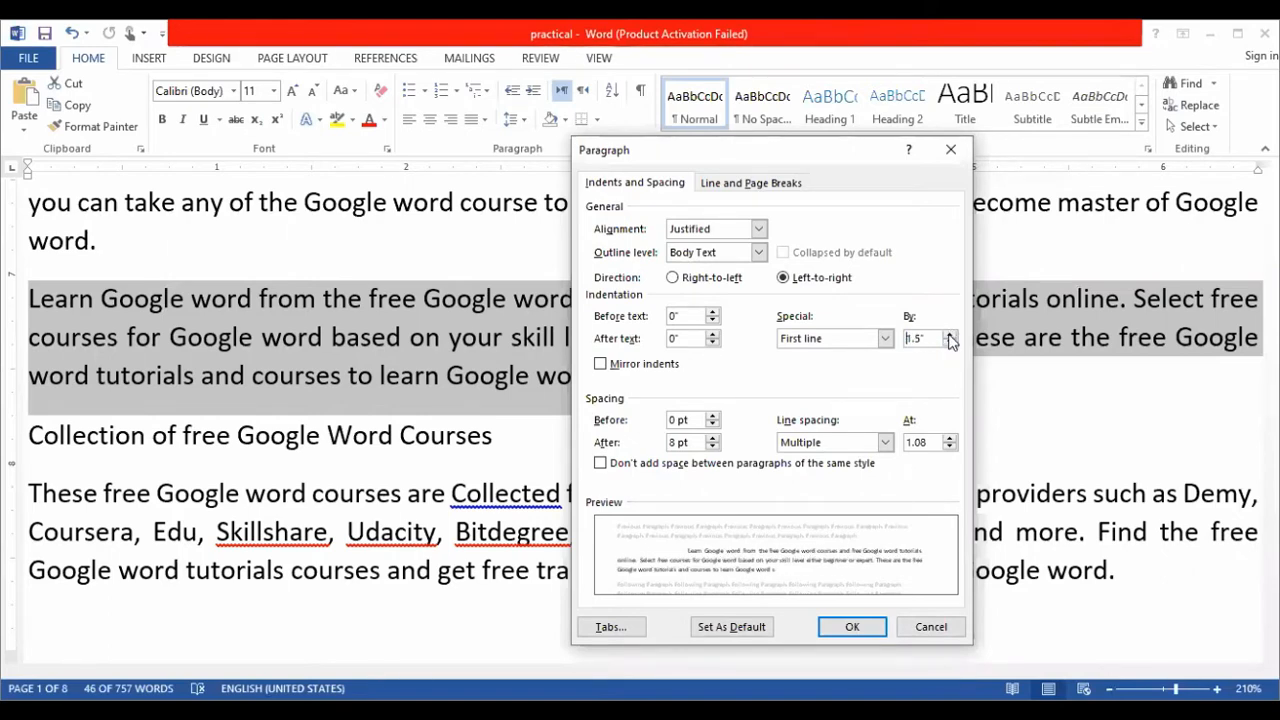
{"action": "left_click", "coordinate": [949, 336]}
{"action": "left_click", "coordinate": [949, 336]}
{"action": "left_click", "coordinate": [949, 336]}
{"action": "left_click", "coordinate": [949, 336]}
{"action": "left_click", "coordinate": [949, 336]}
{"action": "left_click", "coordinate": [949, 336]}
{"action": "left_click", "coordinate": [949, 336]}
{"action": "left_click", "coordinate": [949, 336]}
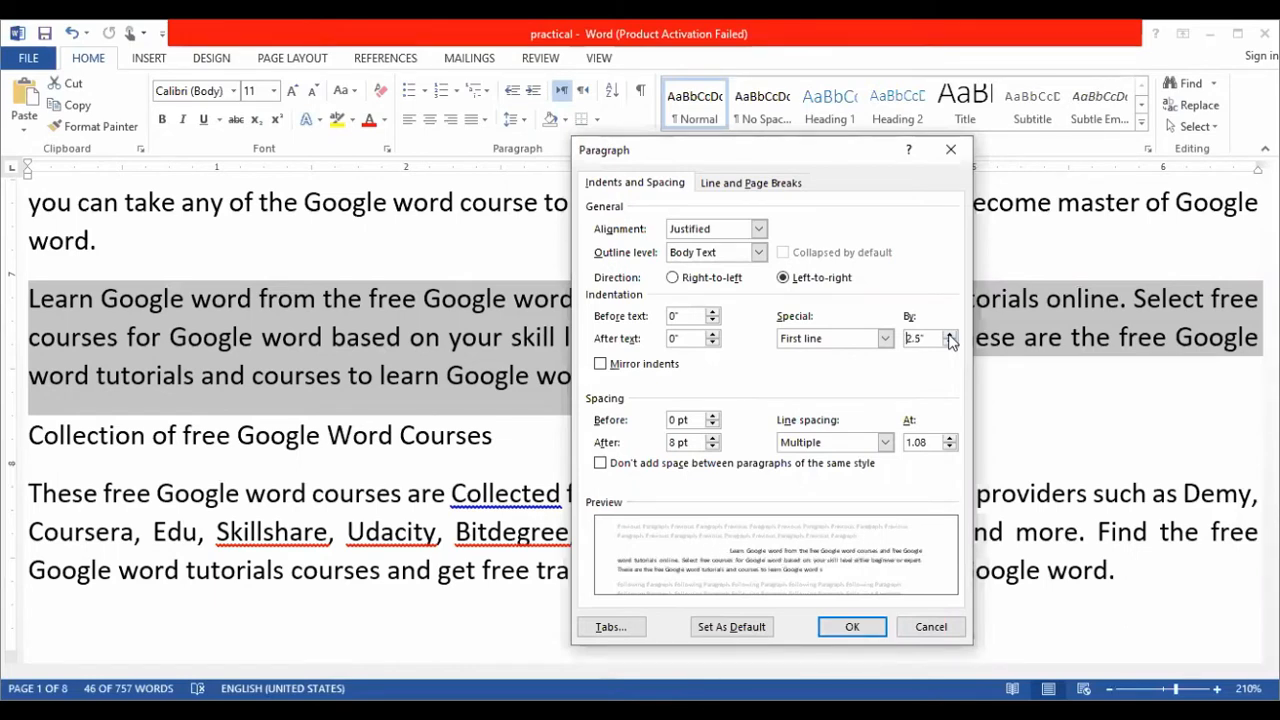
{"action": "left_click", "coordinate": [949, 336]}
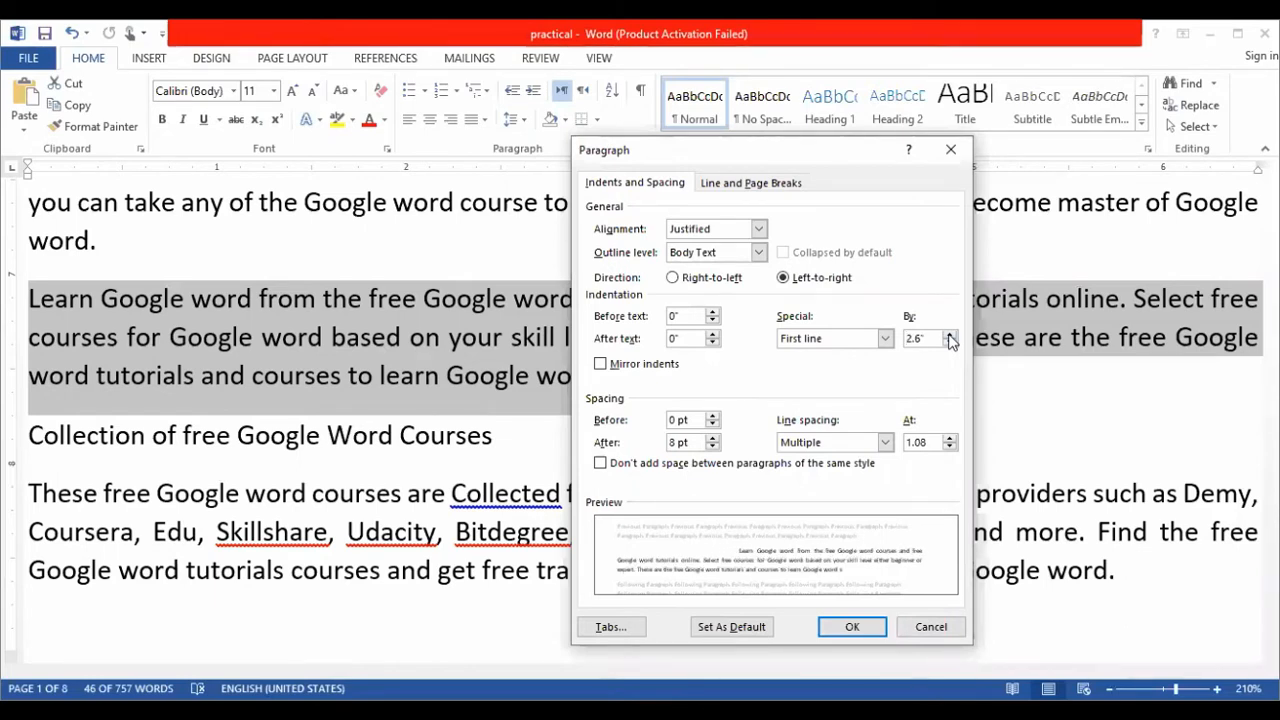
{"action": "left_click", "coordinate": [951, 150]}
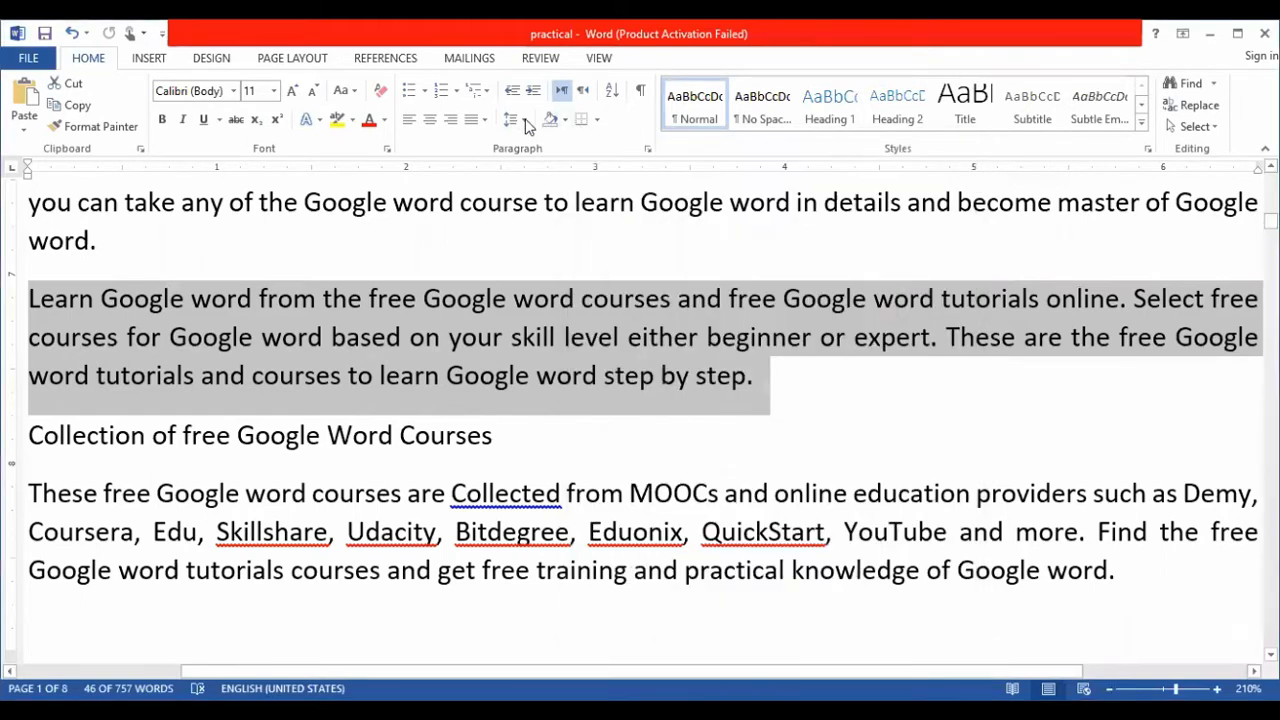
- Set the line spacing of the selected "Learn Google word" paragraph to 1.5
{"action": "left_click", "coordinate": [519, 118]}
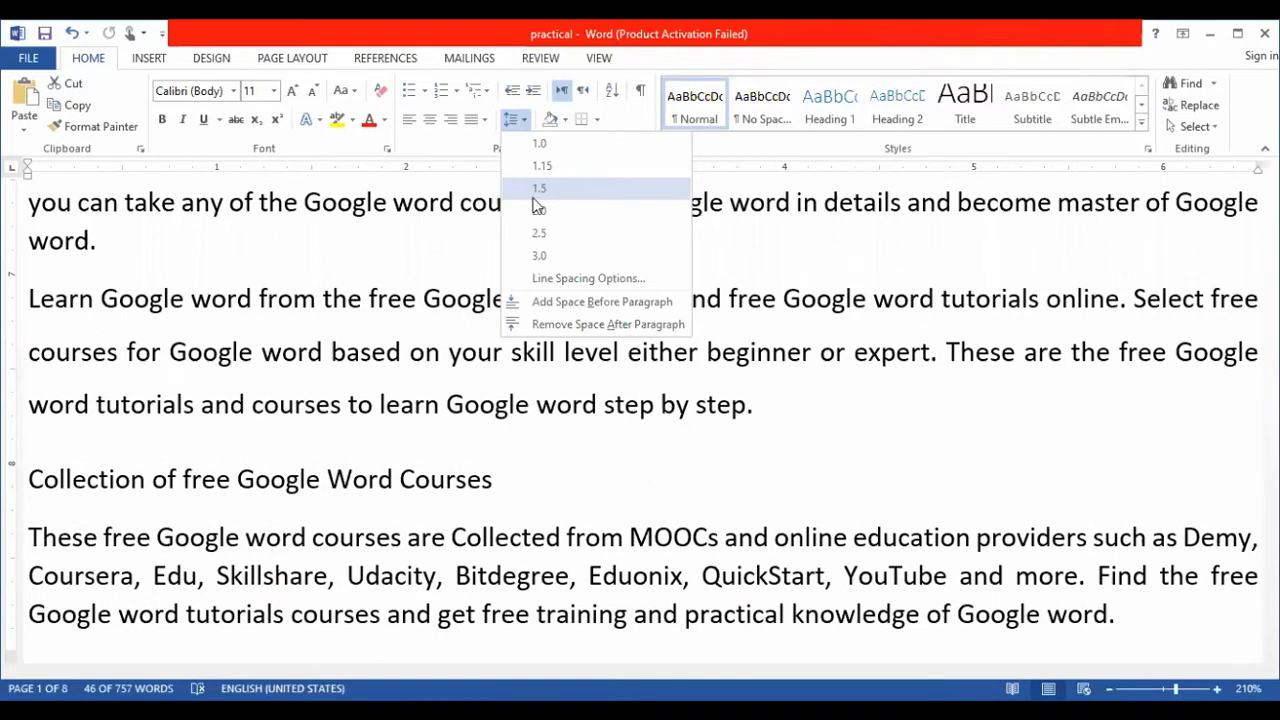
{"action": "left_click", "coordinate": [538, 190]}
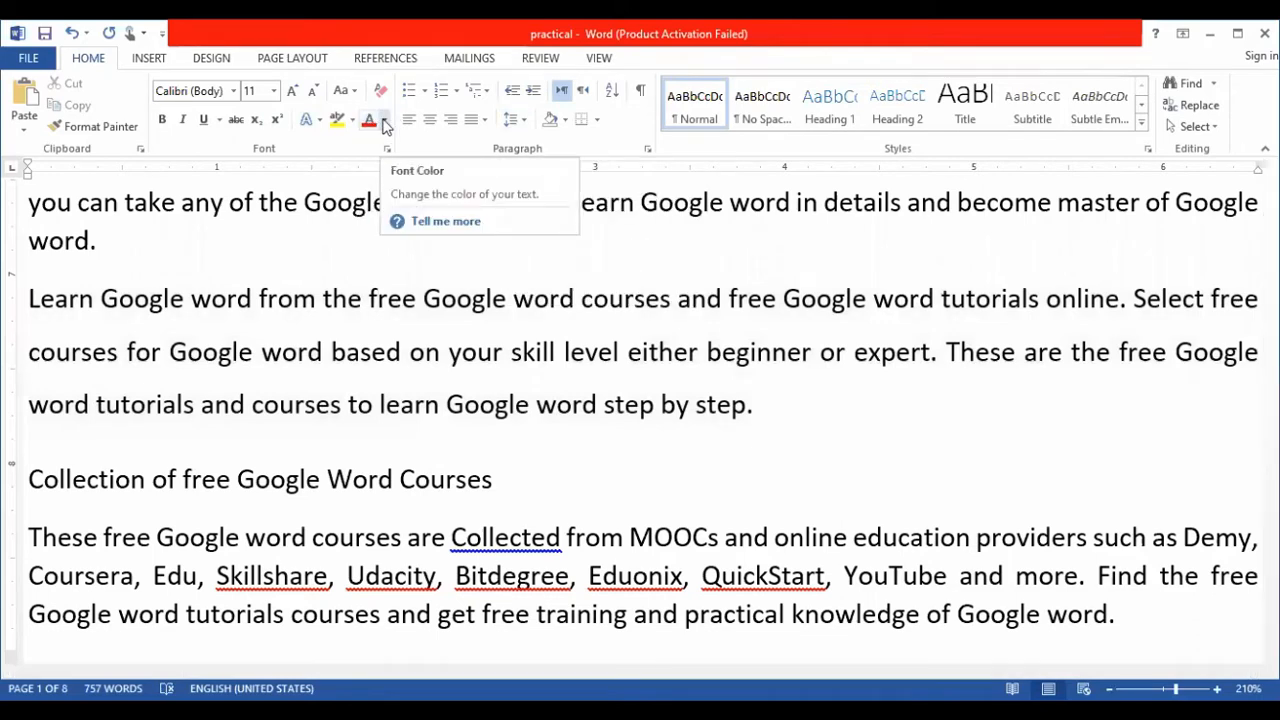
{"action": "key", "text": "ctrl+a"}
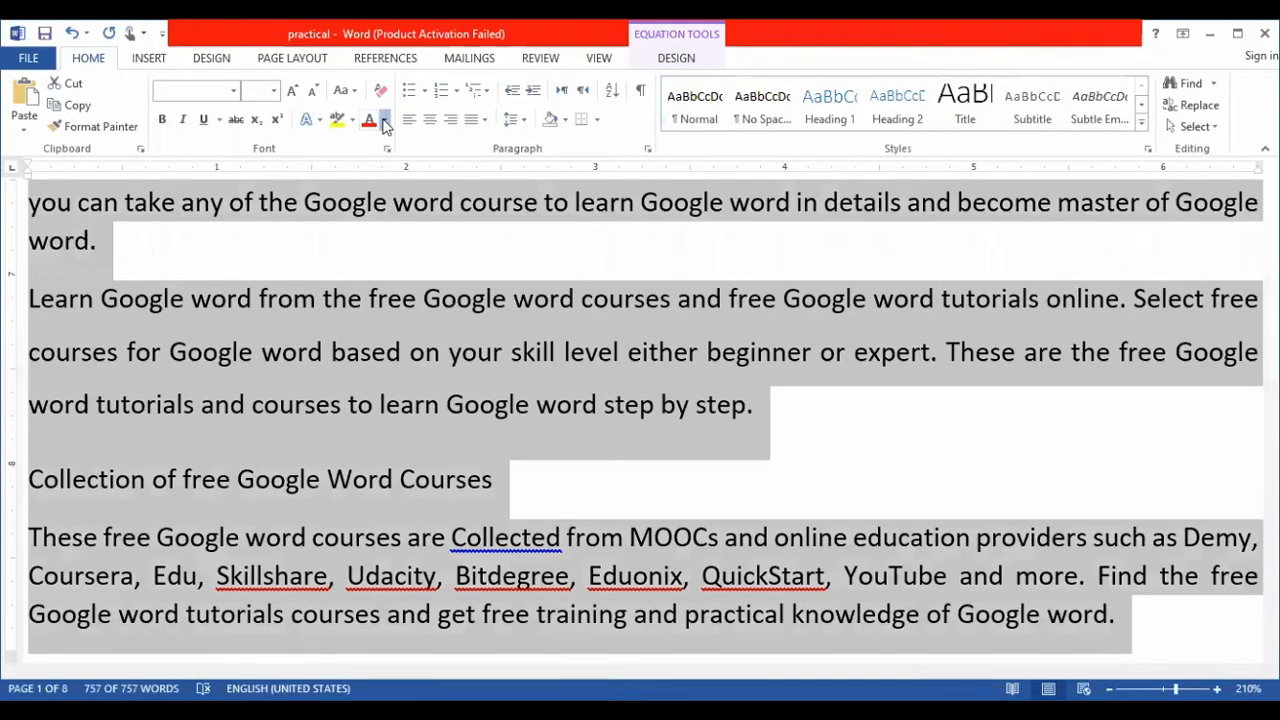
{"action": "left_click", "coordinate": [385, 120]}
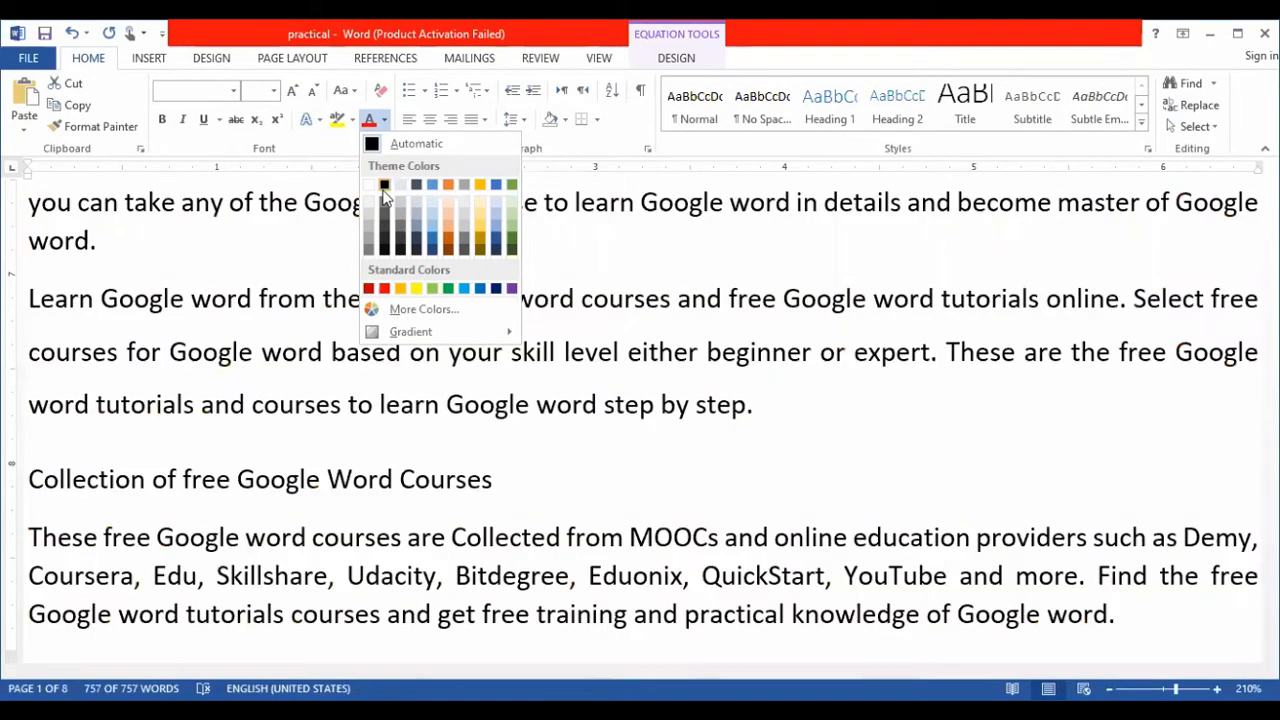
{"action": "left_click", "coordinate": [776, 431]}
- Change the font color of the paragraph beginning "Learn Google word from the free" to standard red
{"action": "left_click_drag", "start_coordinate": [766, 400], "coordinate": [28, 300]}
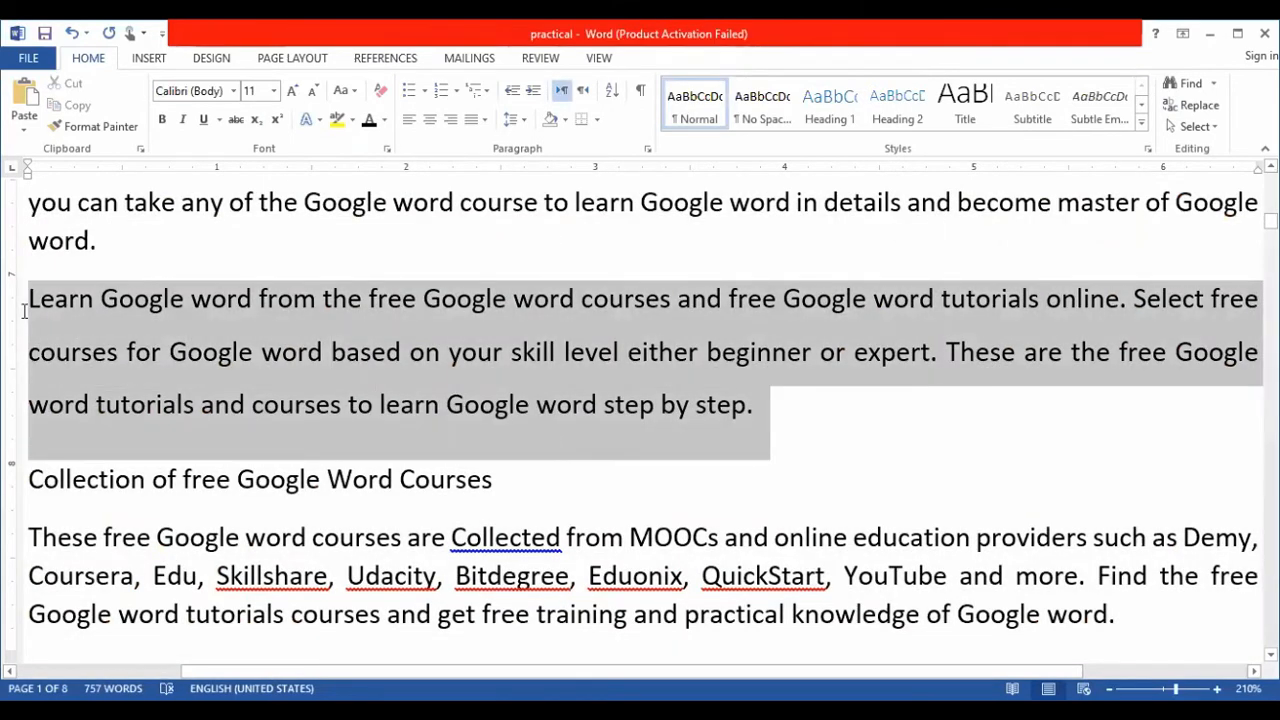
{"action": "left_click", "coordinate": [382, 124]}
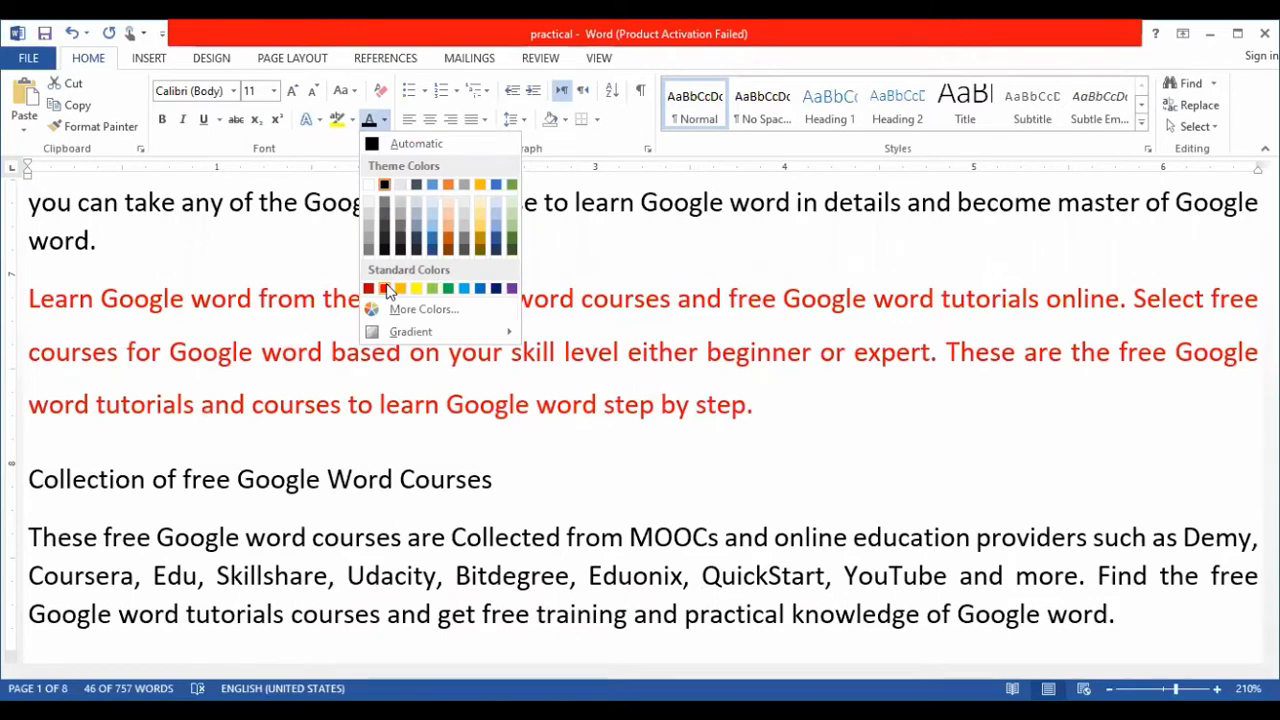
{"action": "left_click", "coordinate": [386, 289]}
{"action": "left_click", "coordinate": [779, 406]}
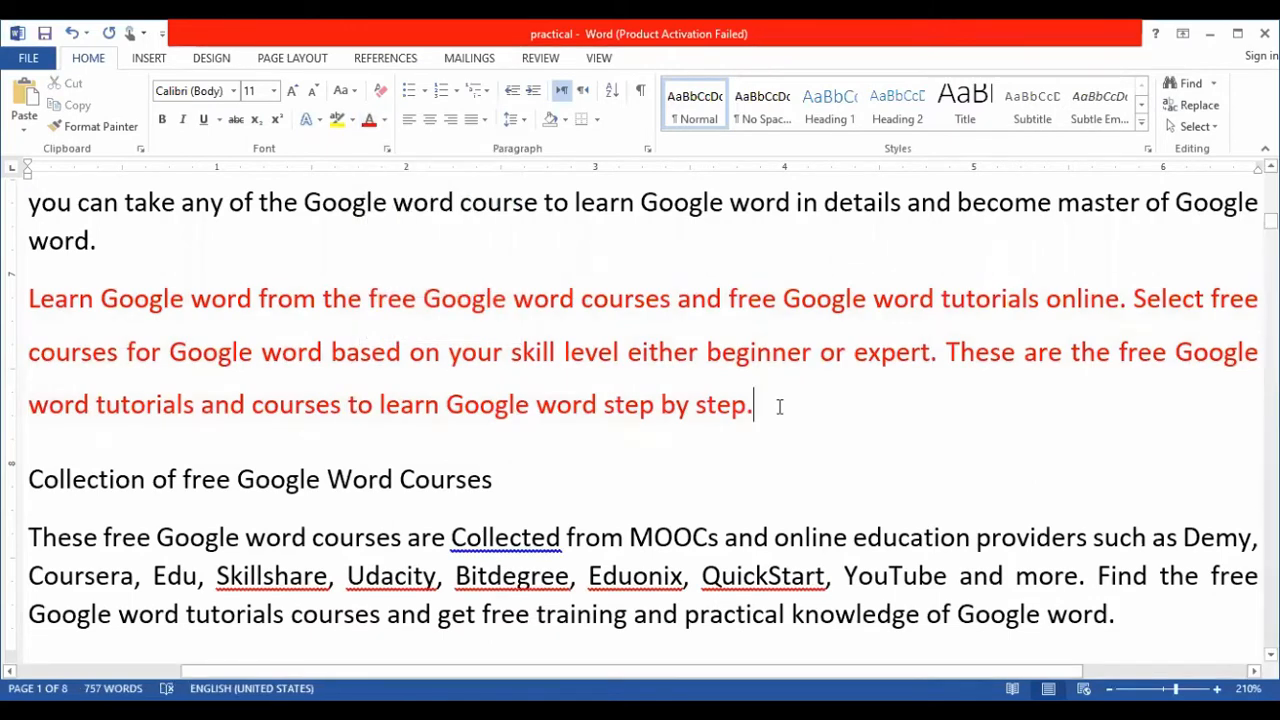
- Highlight the whole red paragraph beginning "Learn Google word from the free Google word courses" in black
{"action": "left_click_drag", "start_coordinate": [779, 406], "coordinate": [49, 287]}
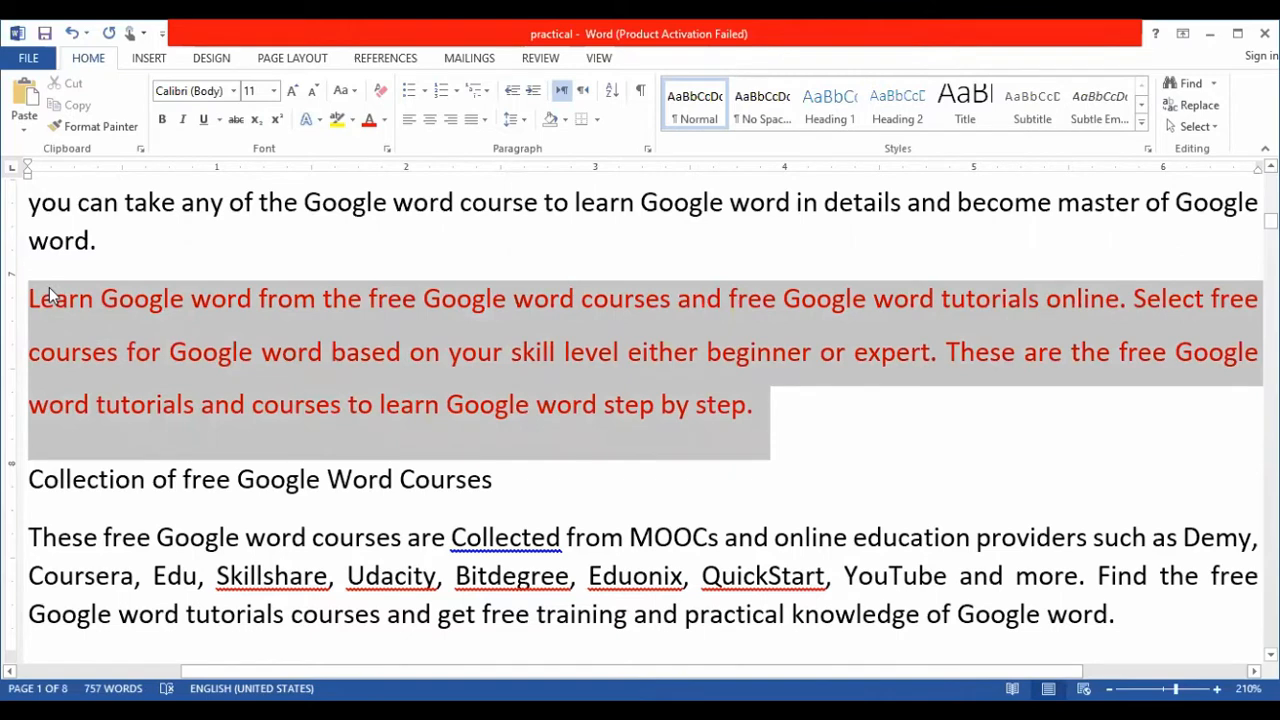
{"action": "left_click", "coordinate": [352, 119]}
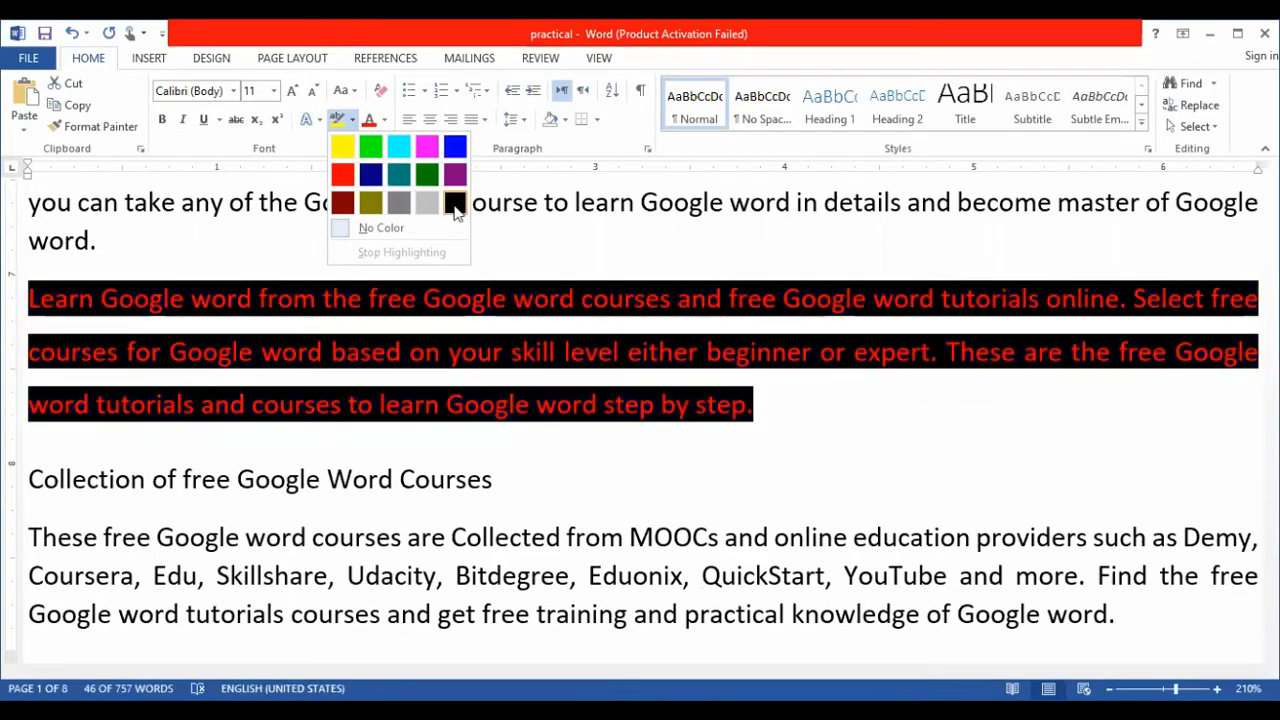
{"action": "left_click", "coordinate": [455, 205]}
{"action": "left_click", "coordinate": [762, 423]}
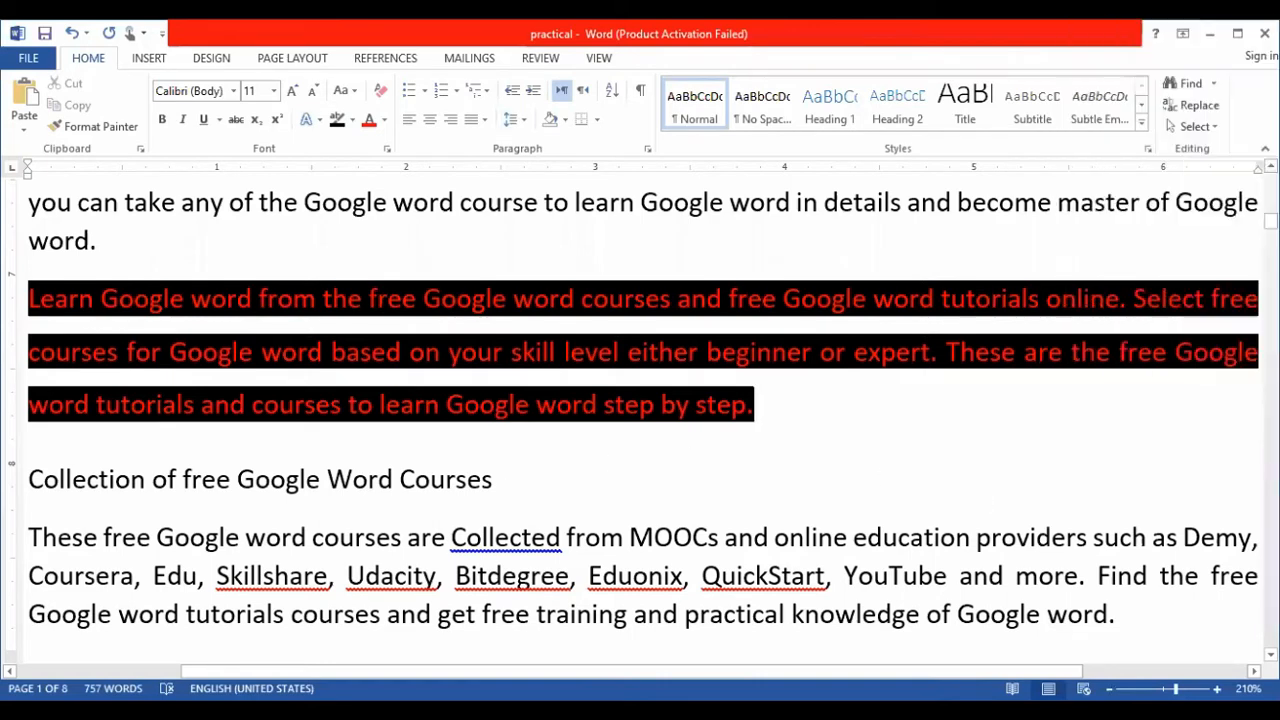
- Change the font color of the line "Details about free Google Word tutorials and courses" to standard light blue
{"action": "scroll", "coordinate": [987, 500], "scroll_direction": "up", "scroll_amount": 1}
{"action": "scroll", "coordinate": [633, 421], "scroll_direction": "up", "scroll_amount": 1}
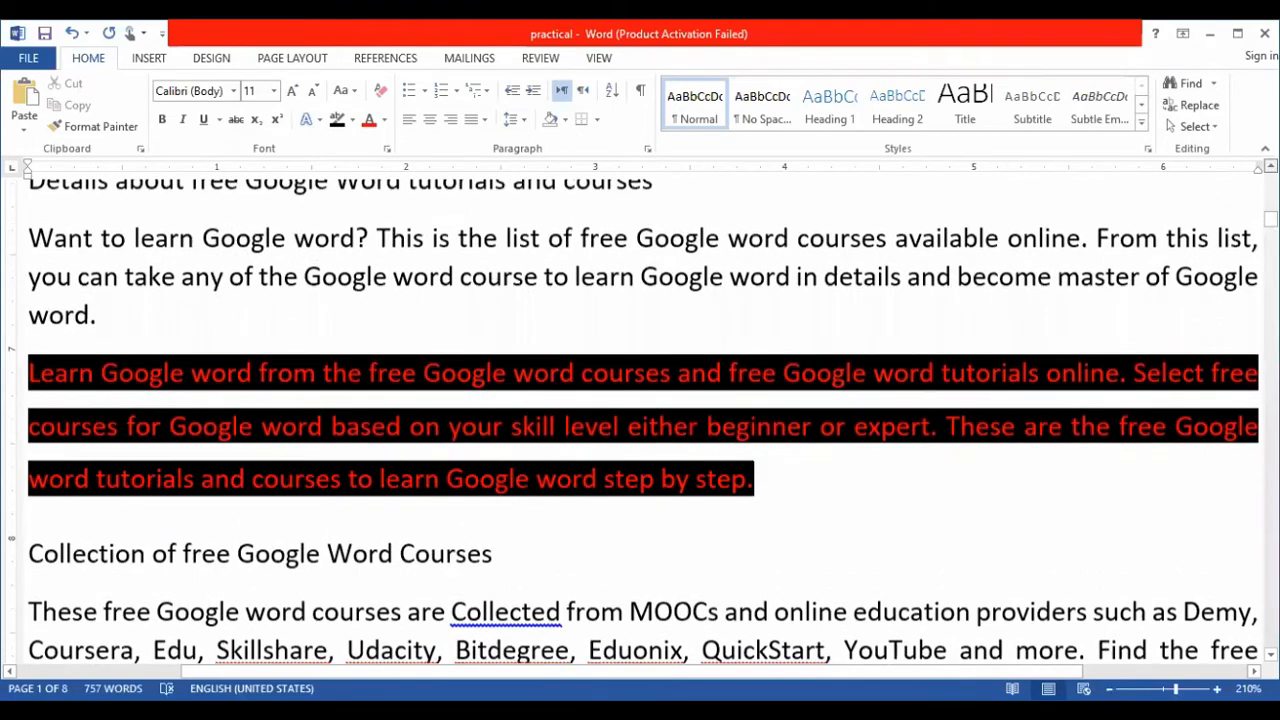
{"action": "scroll", "coordinate": [869, 209], "scroll_direction": "up", "scroll_amount": 3}
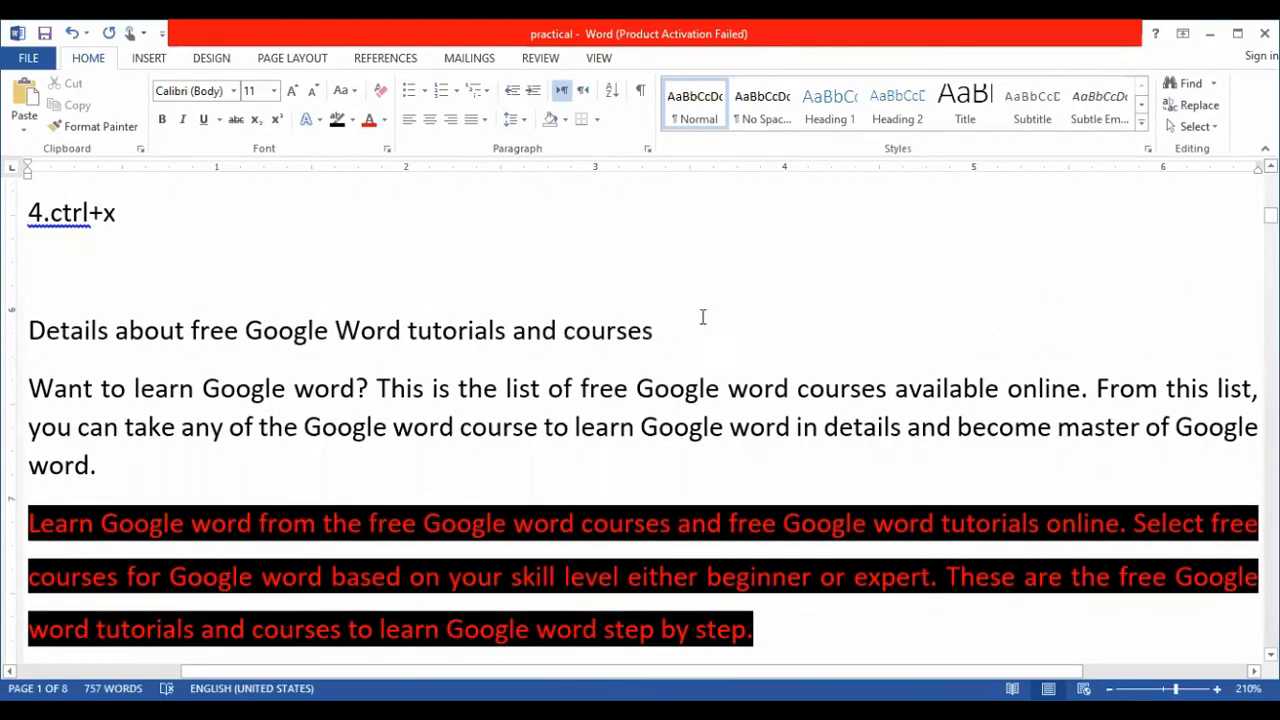
{"action": "left_click_drag", "start_coordinate": [658, 330], "coordinate": [68, 335]}
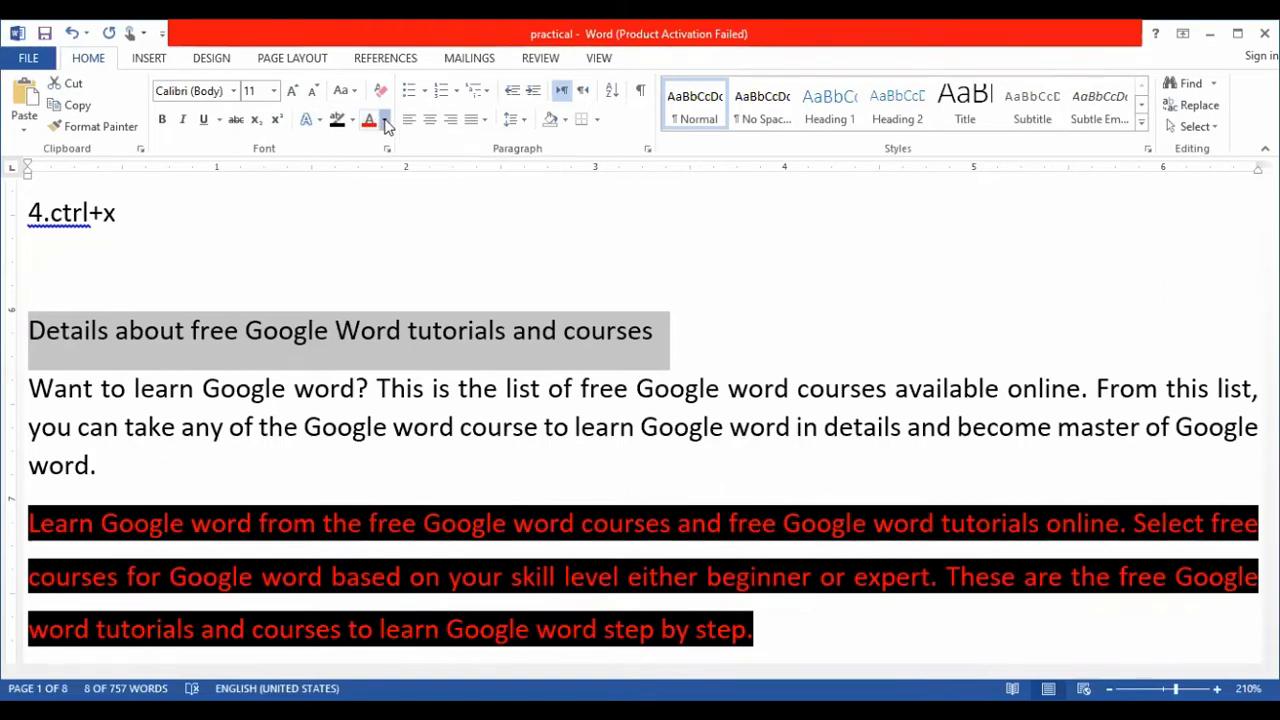
{"action": "left_click", "coordinate": [383, 121]}
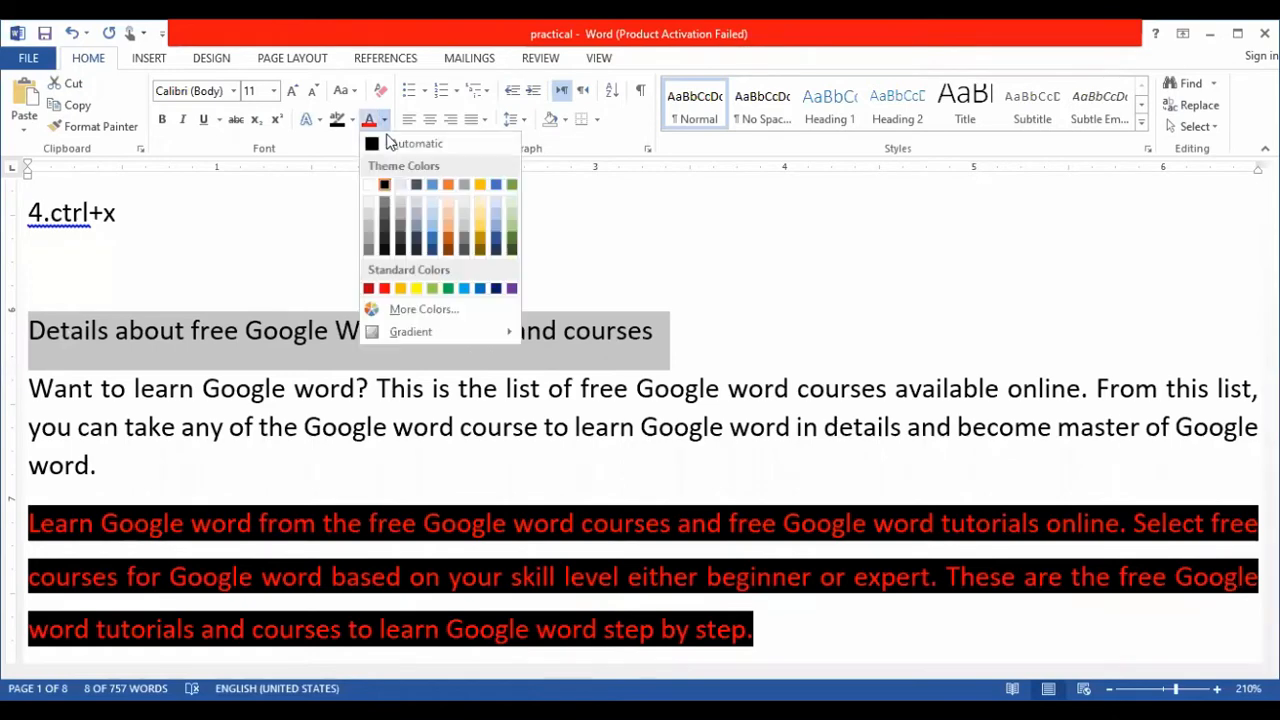
{"action": "left_click", "coordinate": [465, 289]}
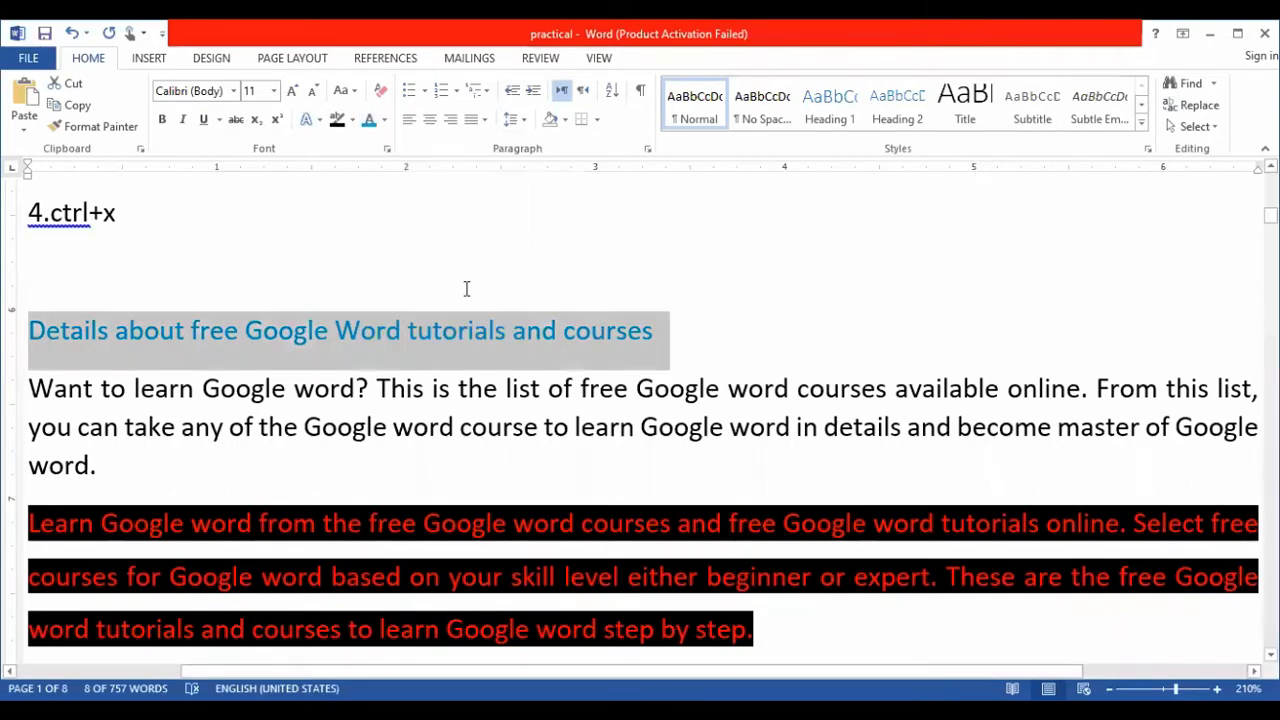
- Highlight the line "Details about free Google Word tutorials and courses" in blue
{"action": "left_click", "coordinate": [351, 120]}
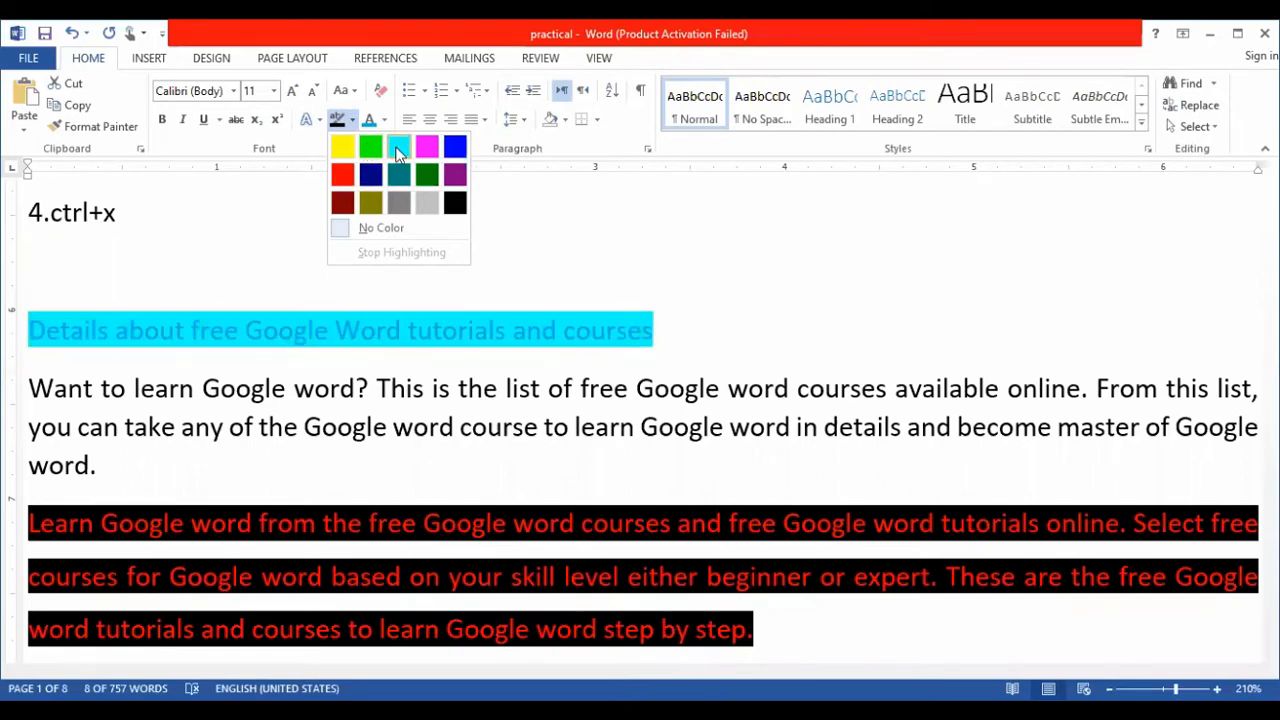
{"action": "left_click", "coordinate": [455, 148]}
{"action": "left_click", "coordinate": [728, 306]}
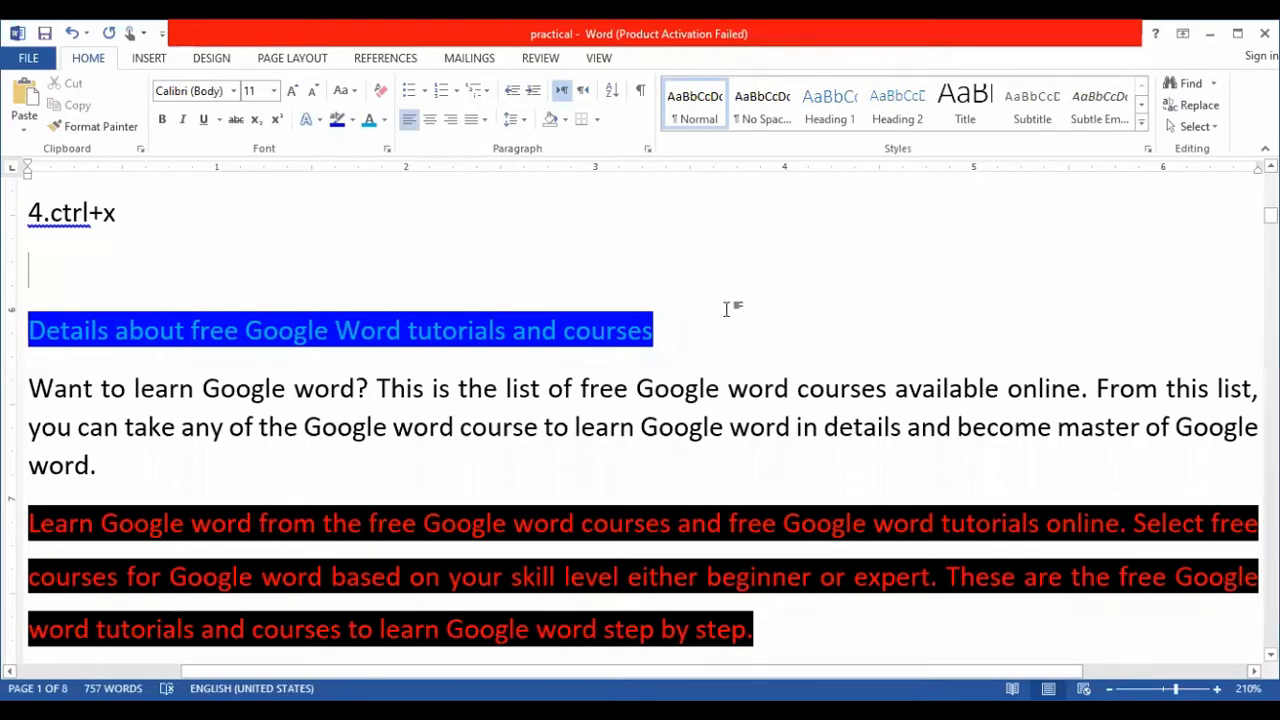
- Enter "MS-word" on the empty line between "4.ctrl+x" and the highlighted "Details about free Google Word" line
{"action": "scroll", "coordinate": [961, 373], "scroll_direction": "down", "scroll_amount": 2}
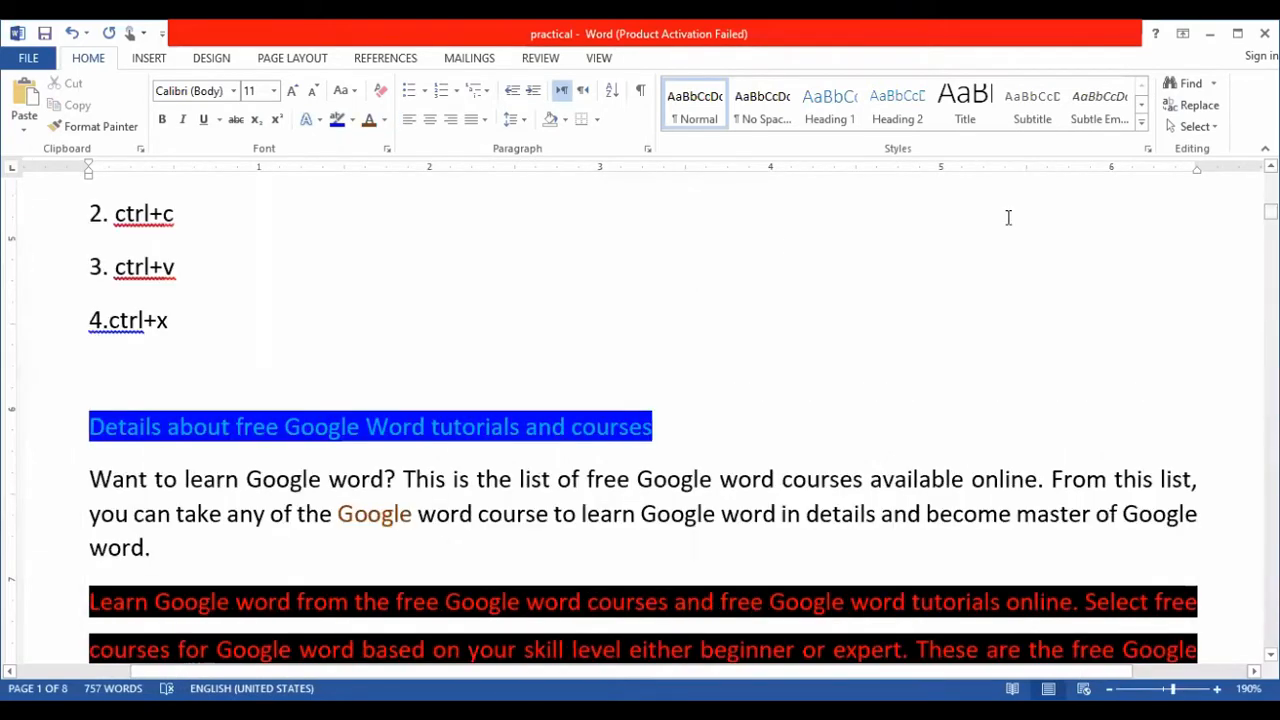
{"action": "left_click", "coordinate": [130, 366]}
{"action": "type", "text": "ms"}
{"action": "key", "text": "BackSpace"}
{"action": "key", "text": "BackSpace"}
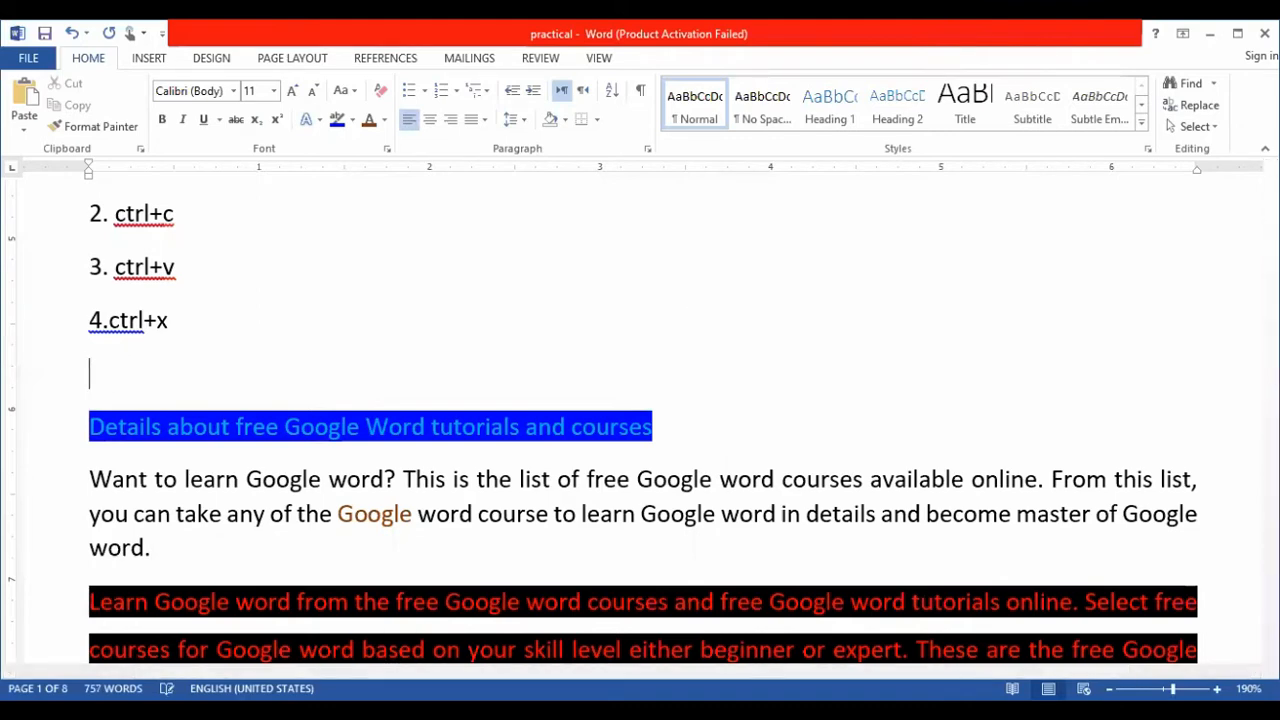
{"action": "type", "text": "MS-word"}
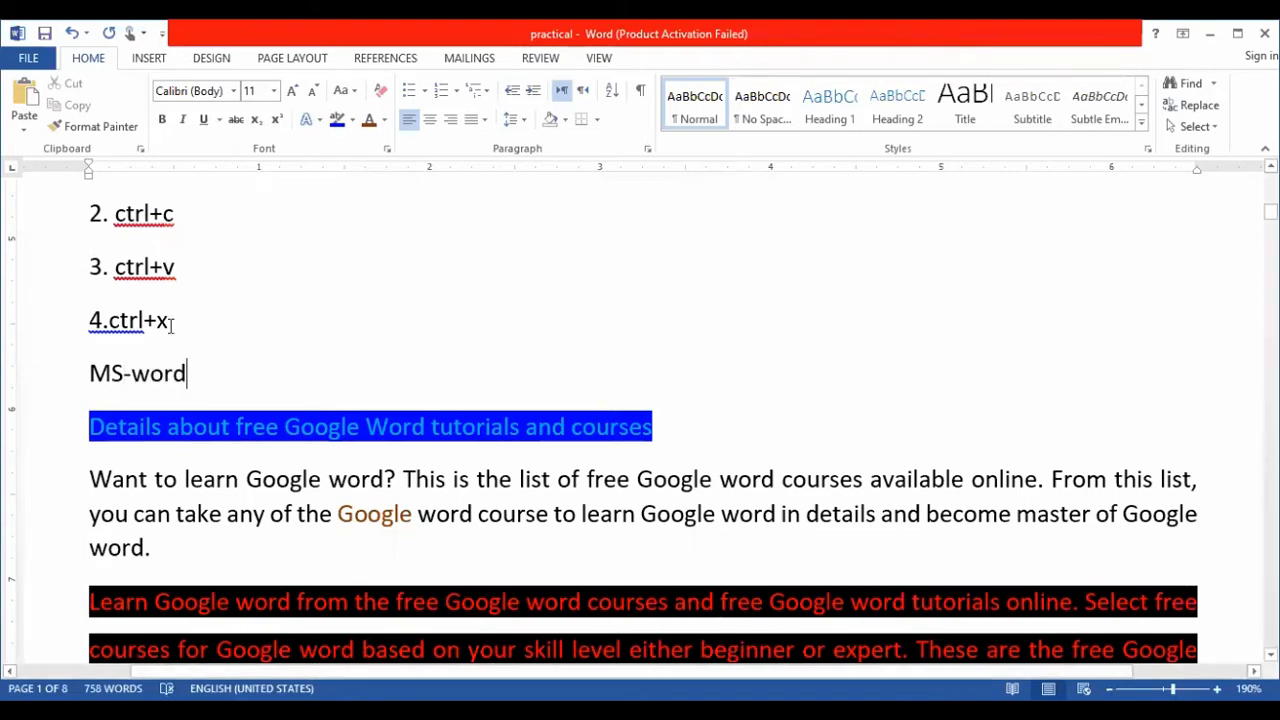
- Apply the Heading 1 style to the "MS-word" line
{"action": "left_click_drag", "start_coordinate": [196, 373], "coordinate": [89, 373]}
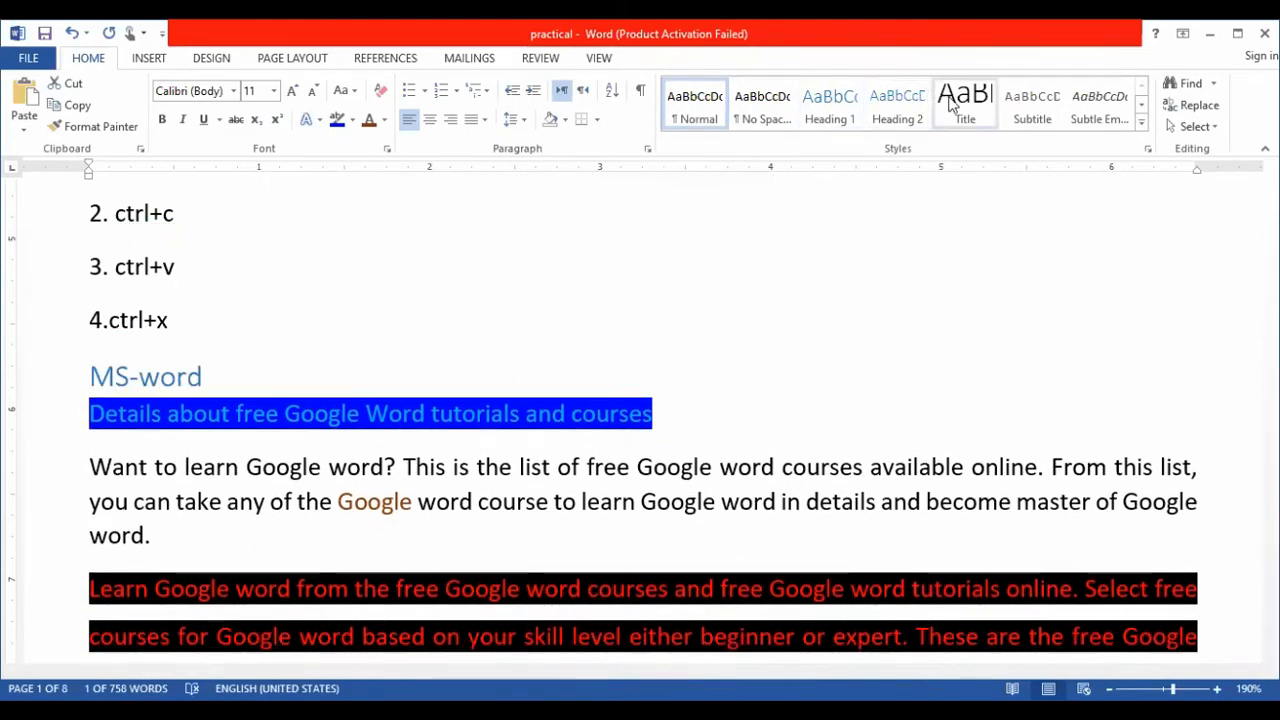
{"action": "left_click", "coordinate": [830, 102]}
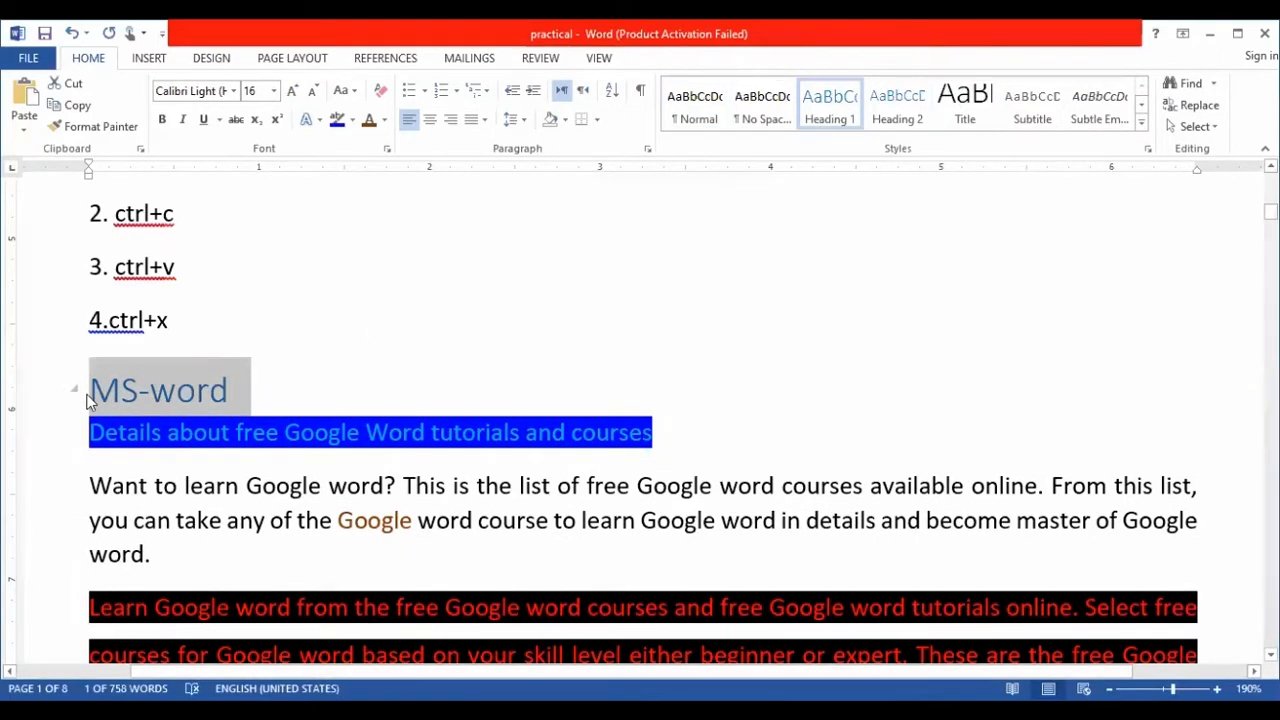
{"action": "left_click", "coordinate": [271, 390]}
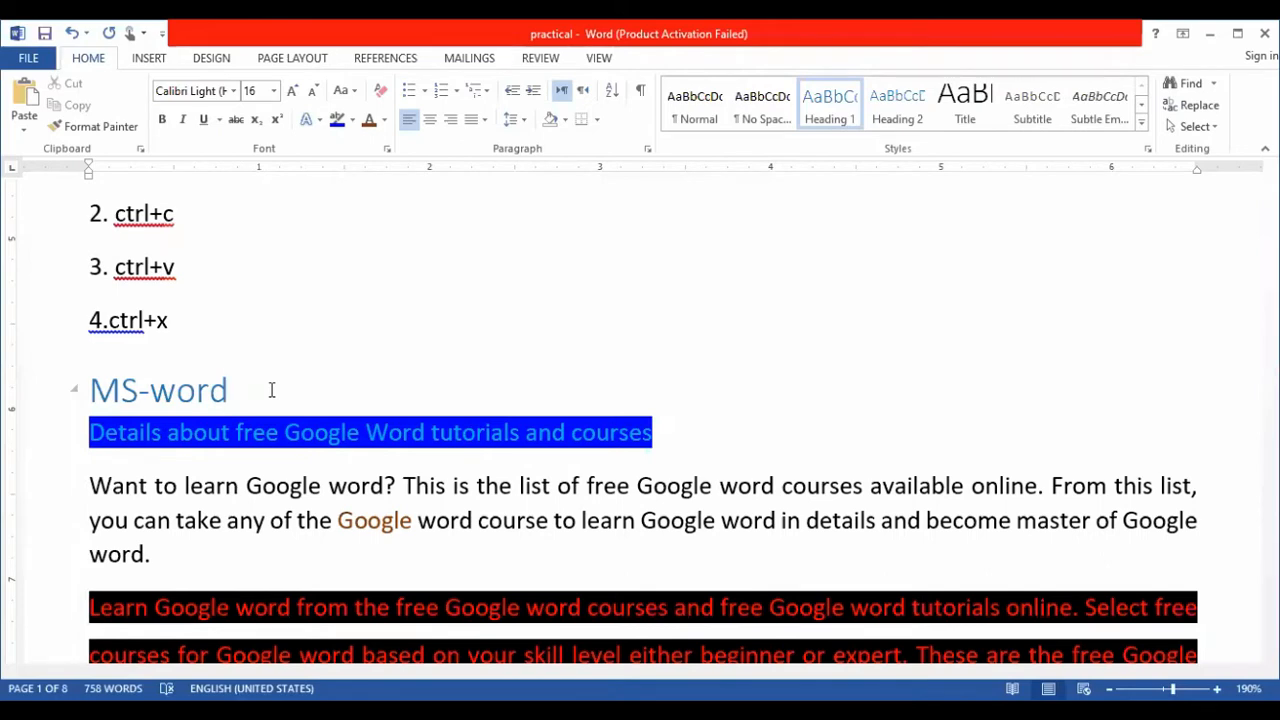
- Apply the Intense Quote style to the "MS-word" line
{"action": "left_click", "coordinate": [1141, 121]}
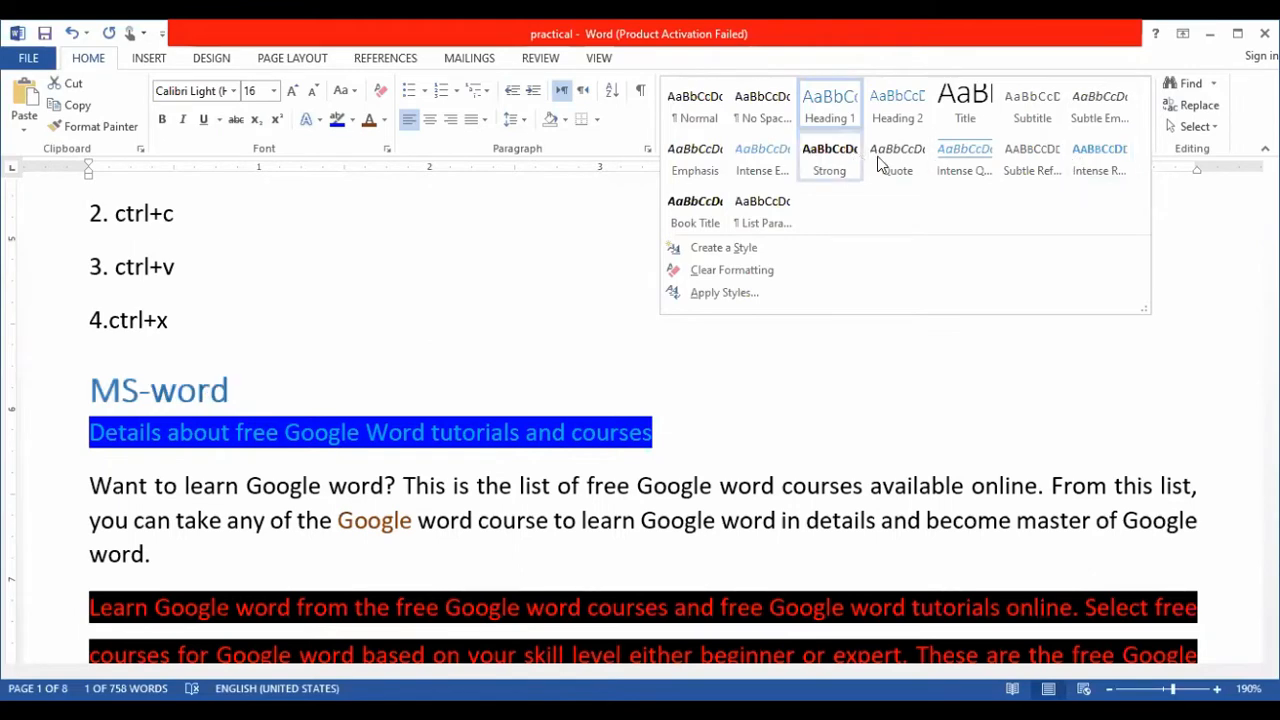
{"action": "left_click", "coordinate": [954, 162]}
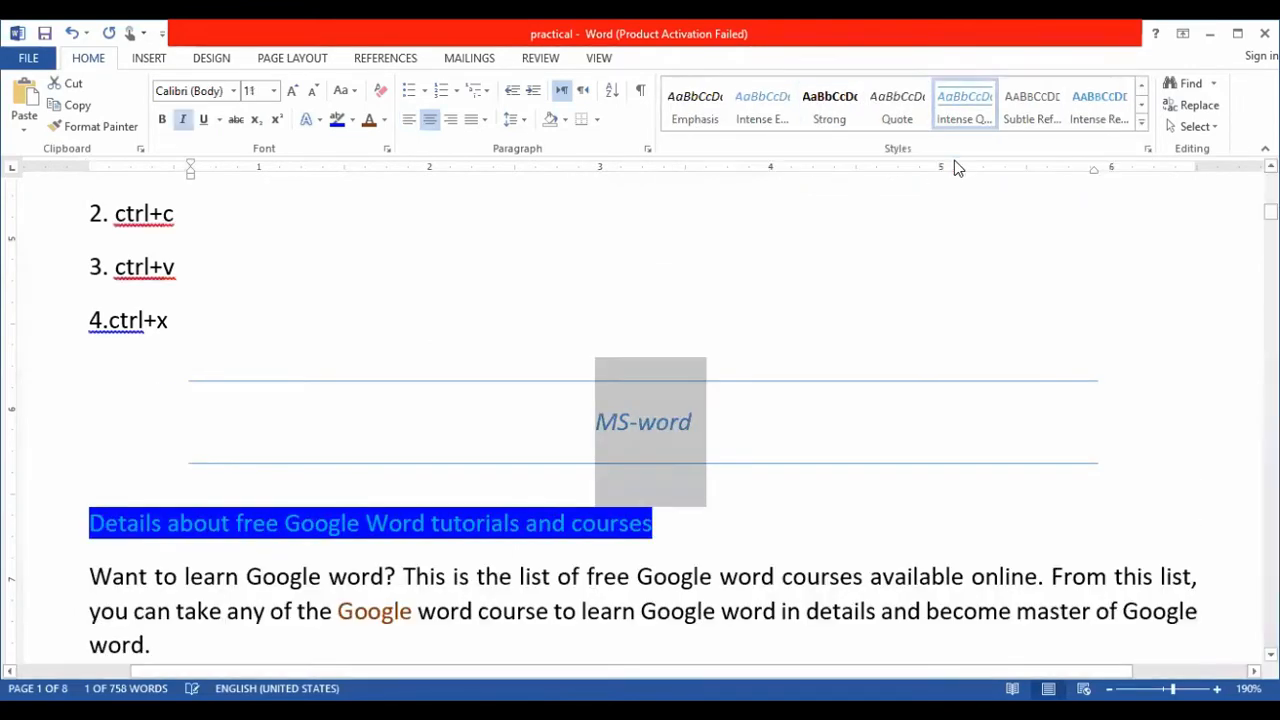
{"action": "left_click", "coordinate": [777, 425]}
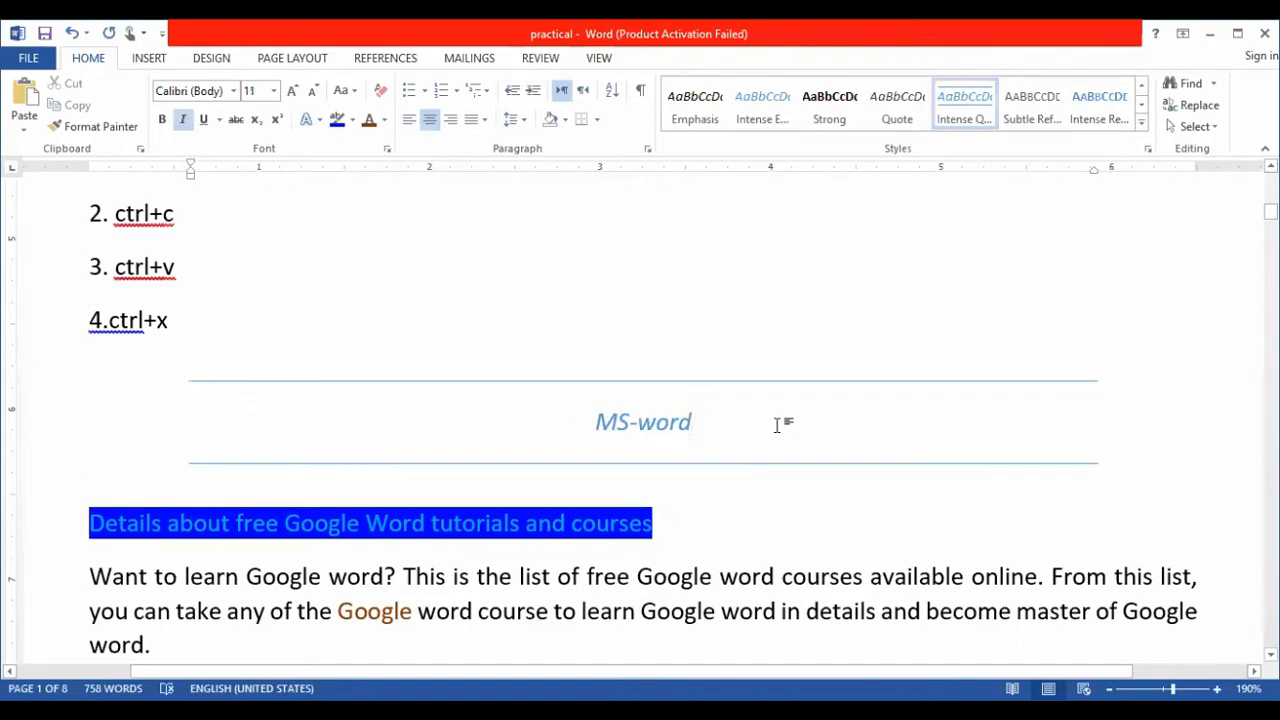
- Apply the gold beveled text effect to the "4.ctrl+x" line
{"action": "left_click", "coordinate": [307, 132]}
{"action": "left_click", "coordinate": [179, 321]}
{"action": "left_click_drag", "start_coordinate": [172, 322], "coordinate": [84, 321]}
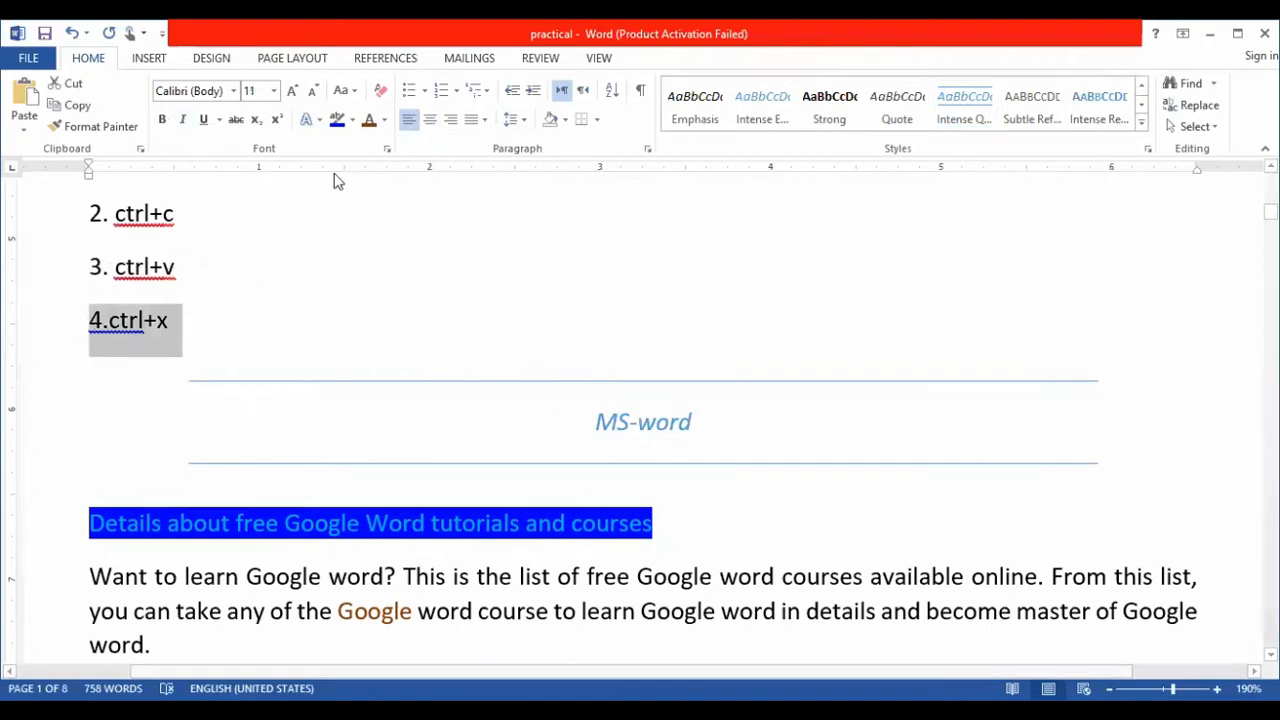
{"action": "left_click", "coordinate": [320, 120]}
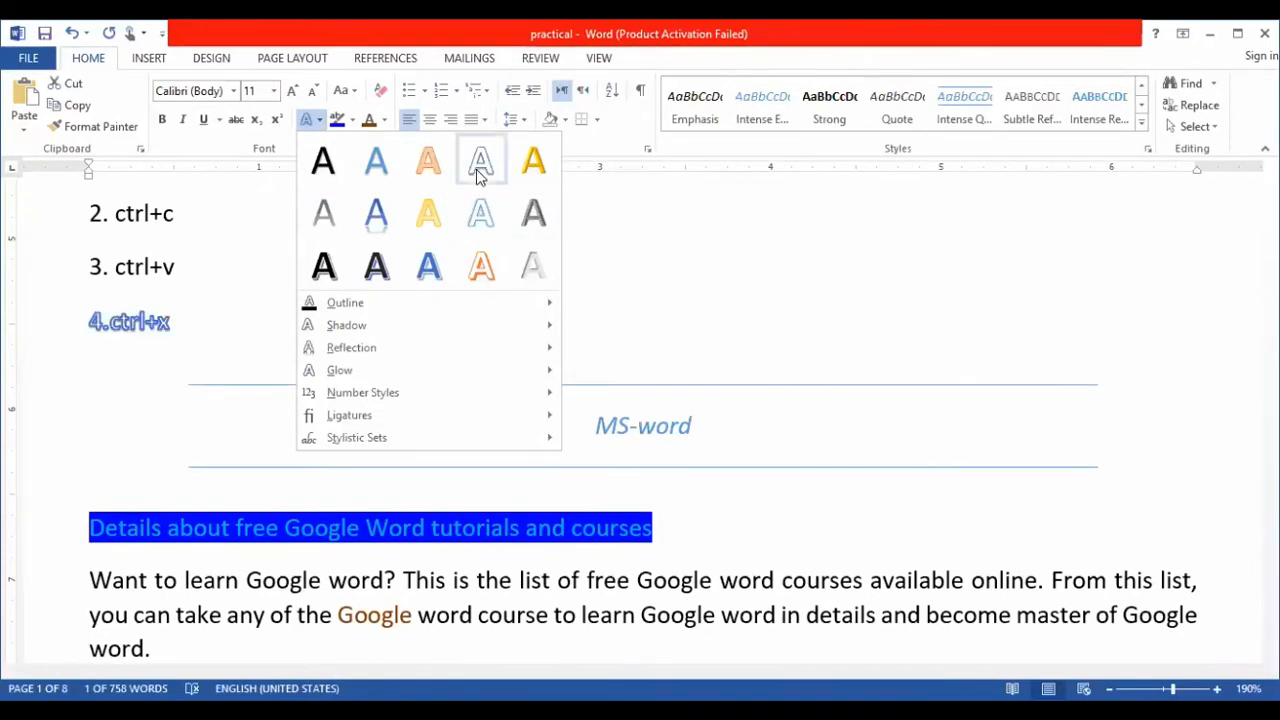
- Set the font size of the "4.ctrl+x" line to 72
{"action": "left_click", "coordinate": [273, 90]}
{"action": "left_click", "coordinate": [273, 90]}
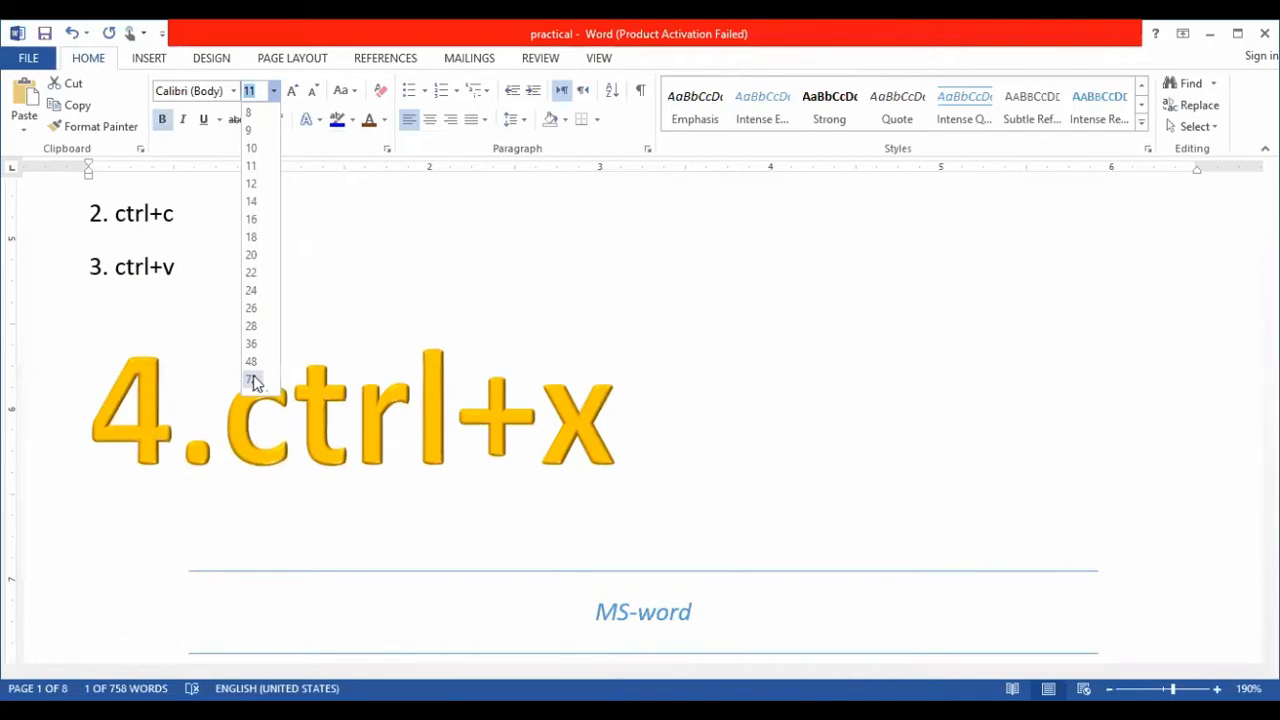
{"action": "left_click", "coordinate": [254, 381]}
{"action": "left_click", "coordinate": [619, 412]}
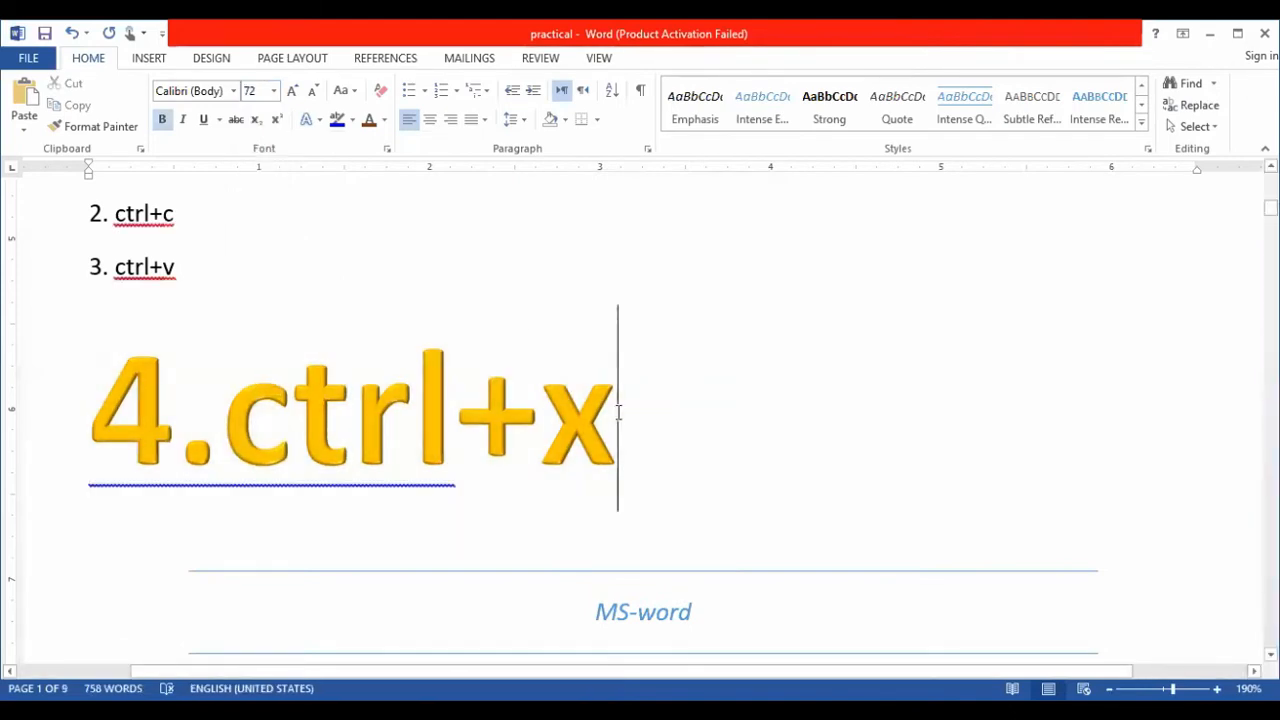
{"action": "left_click", "coordinate": [275, 91]}
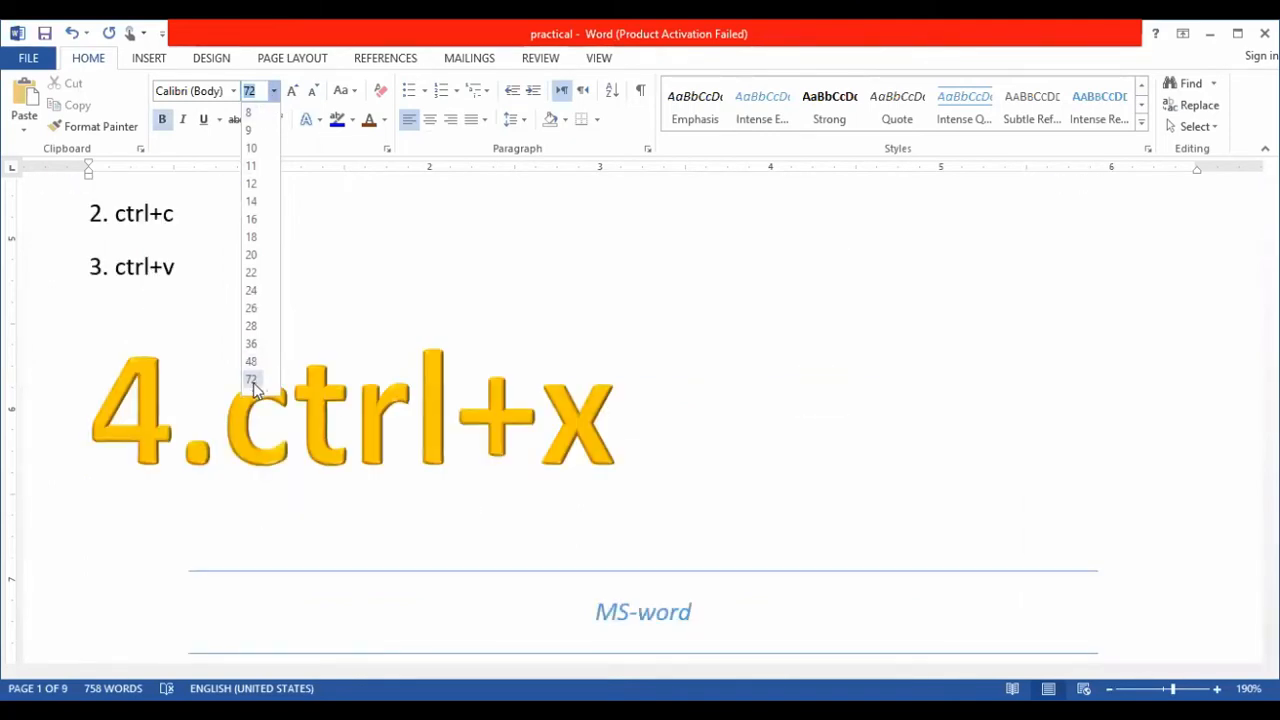
{"action": "left_click", "coordinate": [253, 382]}
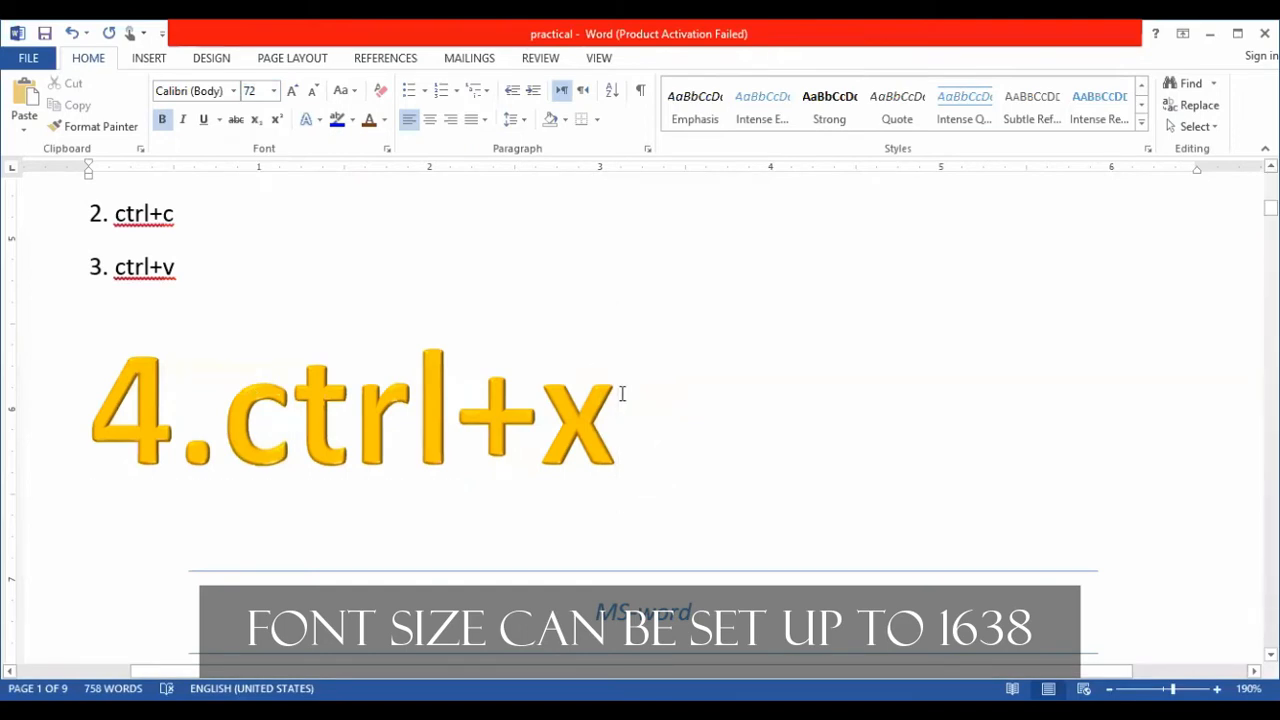
- Make the whole "4.ctrl+x" line italic and underlined
{"action": "key", "text": "shift+Left"}
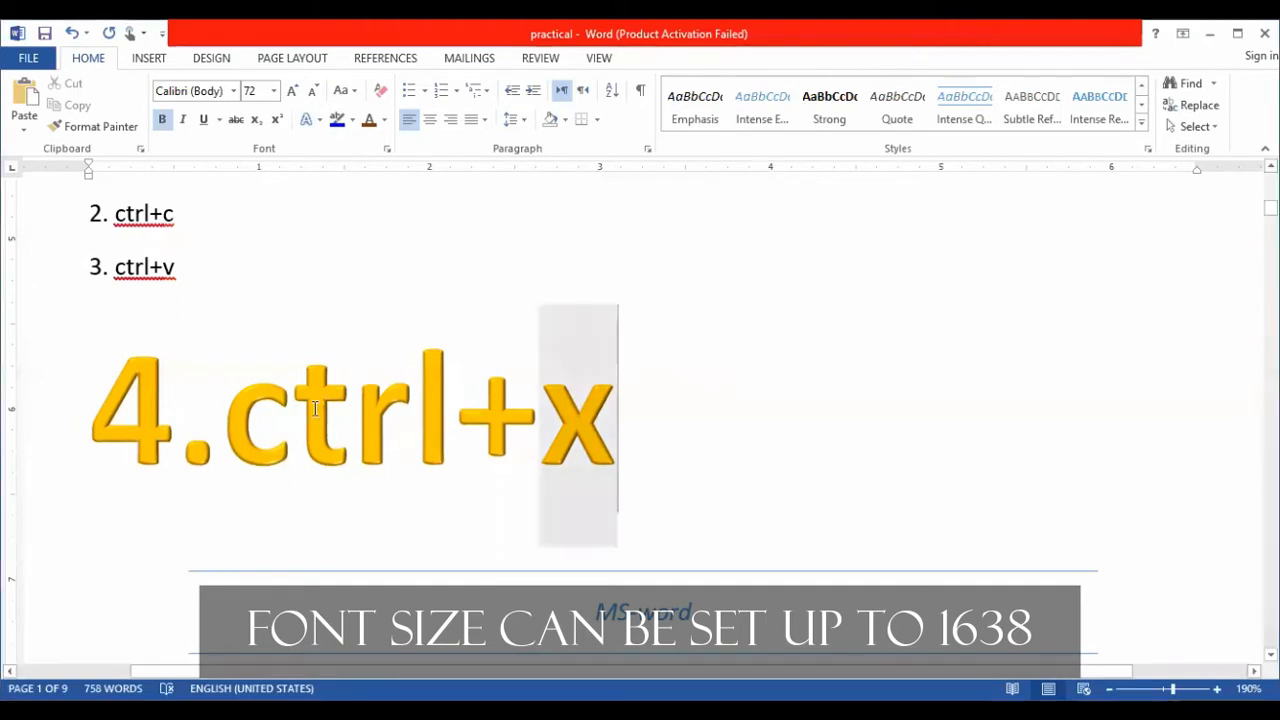
{"action": "left_click_drag", "start_coordinate": [315, 408], "coordinate": [130, 413]}
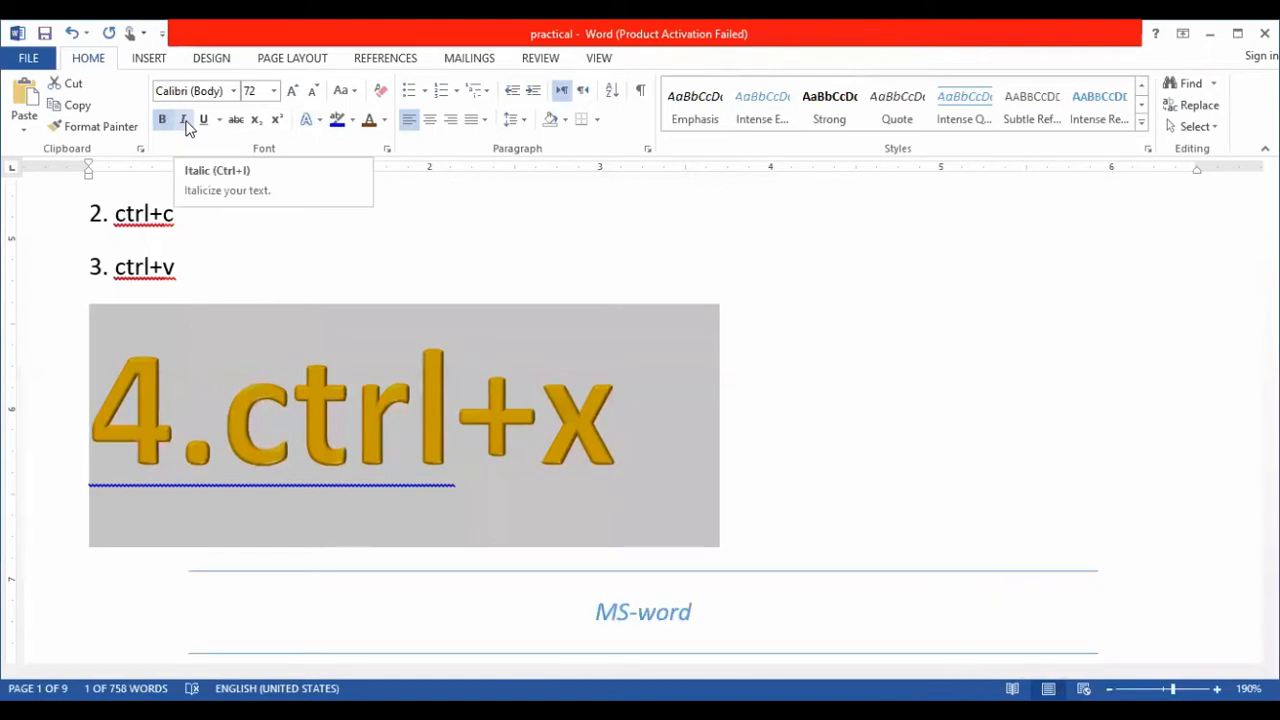
{"action": "left_click", "coordinate": [185, 121]}
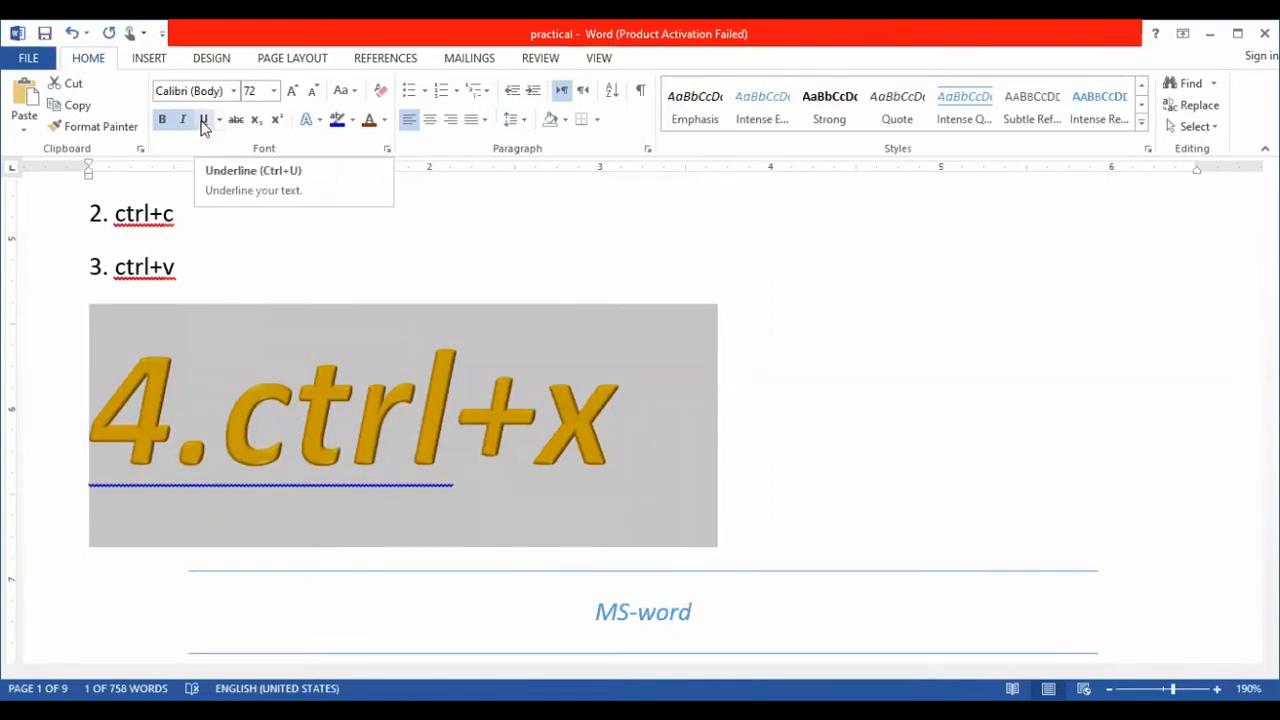
{"action": "left_click", "coordinate": [203, 120]}
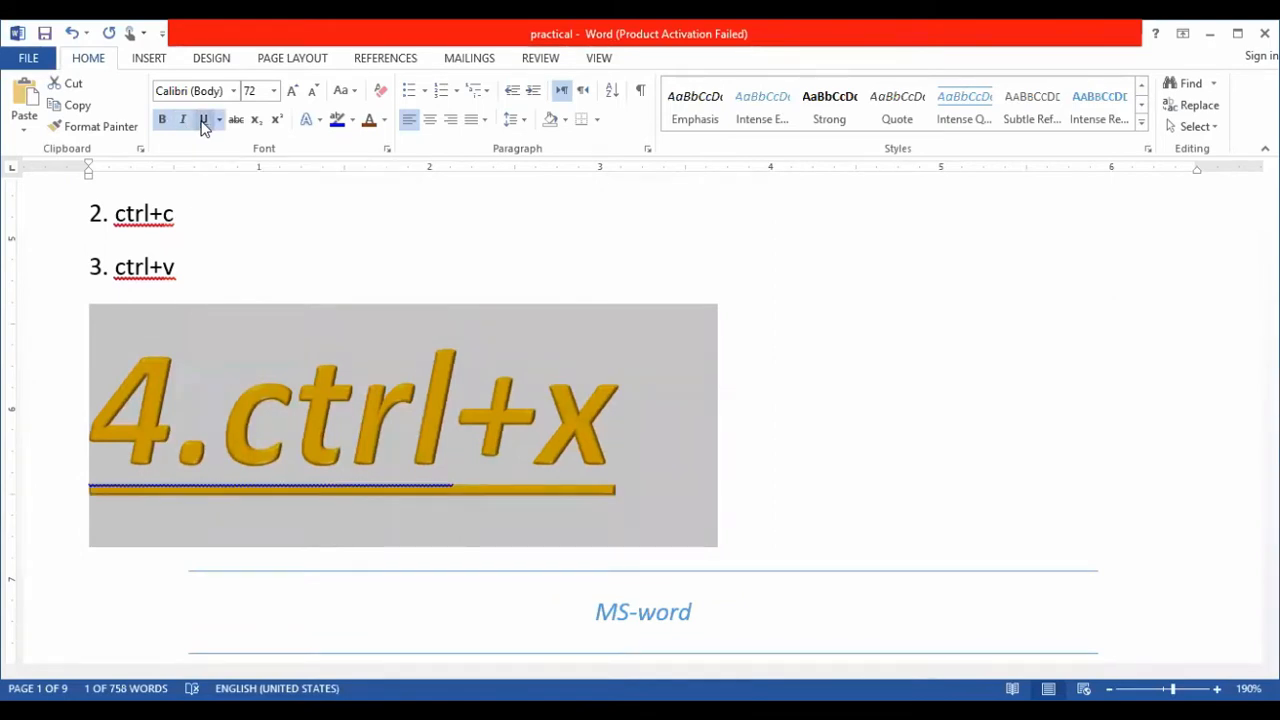
{"action": "left_click", "coordinate": [203, 120]}
{"action": "left_click", "coordinate": [203, 120]}
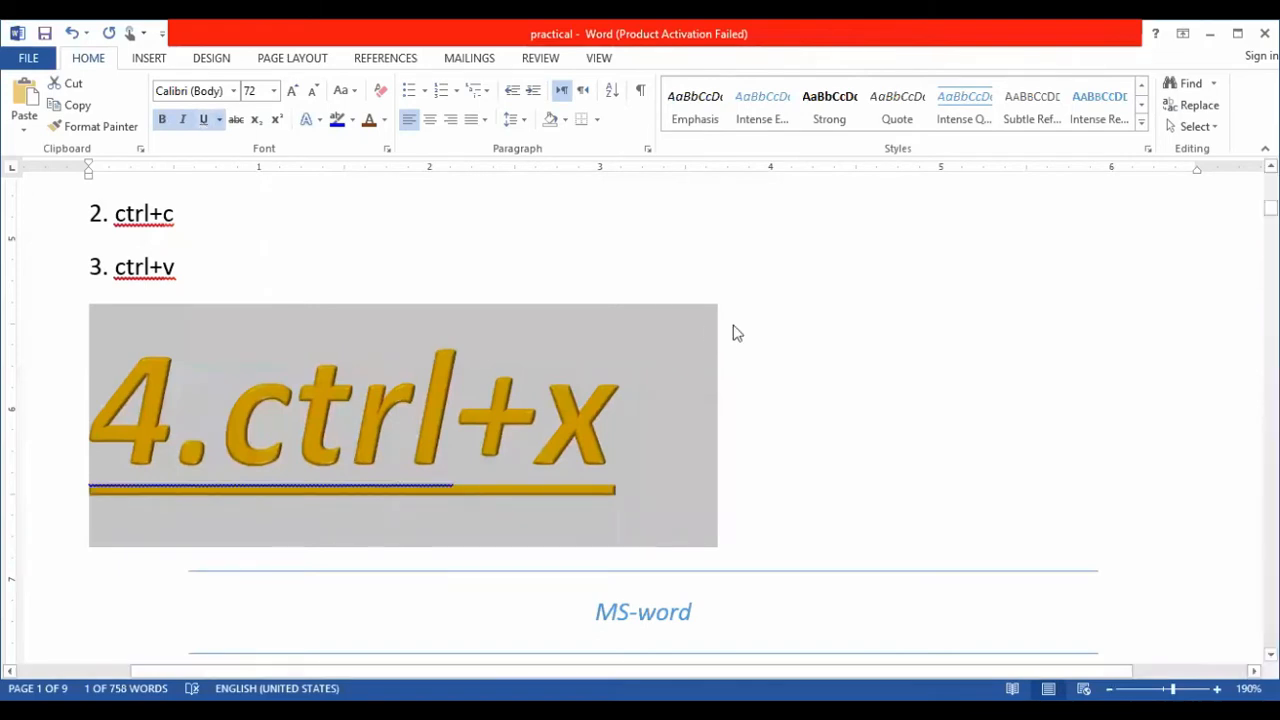
{"action": "left_click", "coordinate": [732, 324]}
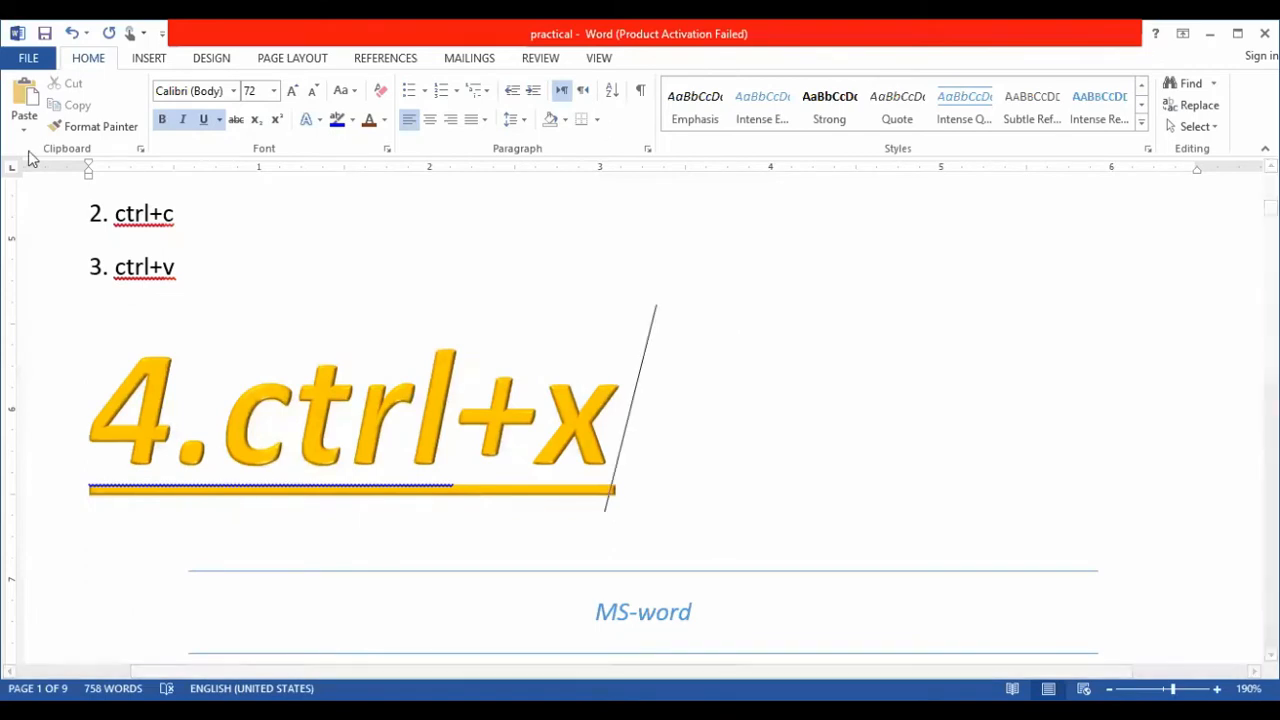
- Browse the built-in cover pages and insert the Austin cover page at the start of the document
{"action": "left_click", "coordinate": [149, 58]}
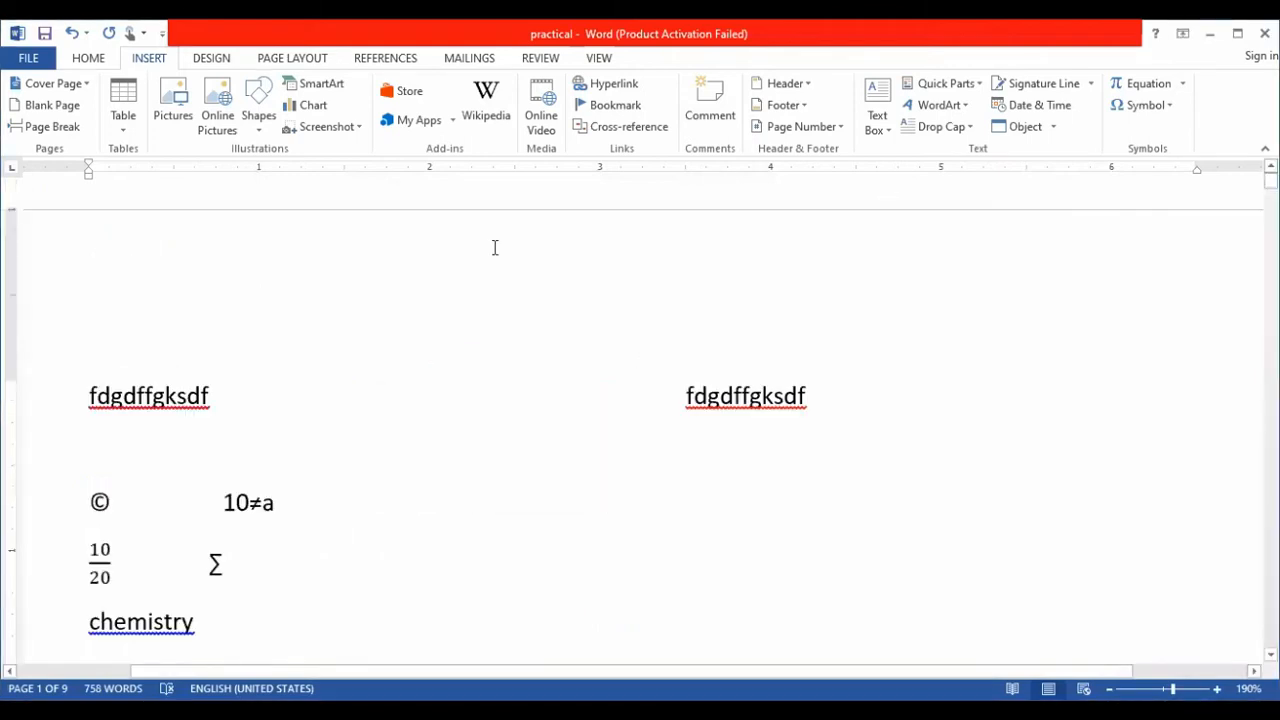
{"action": "left_click", "coordinate": [84, 91]}
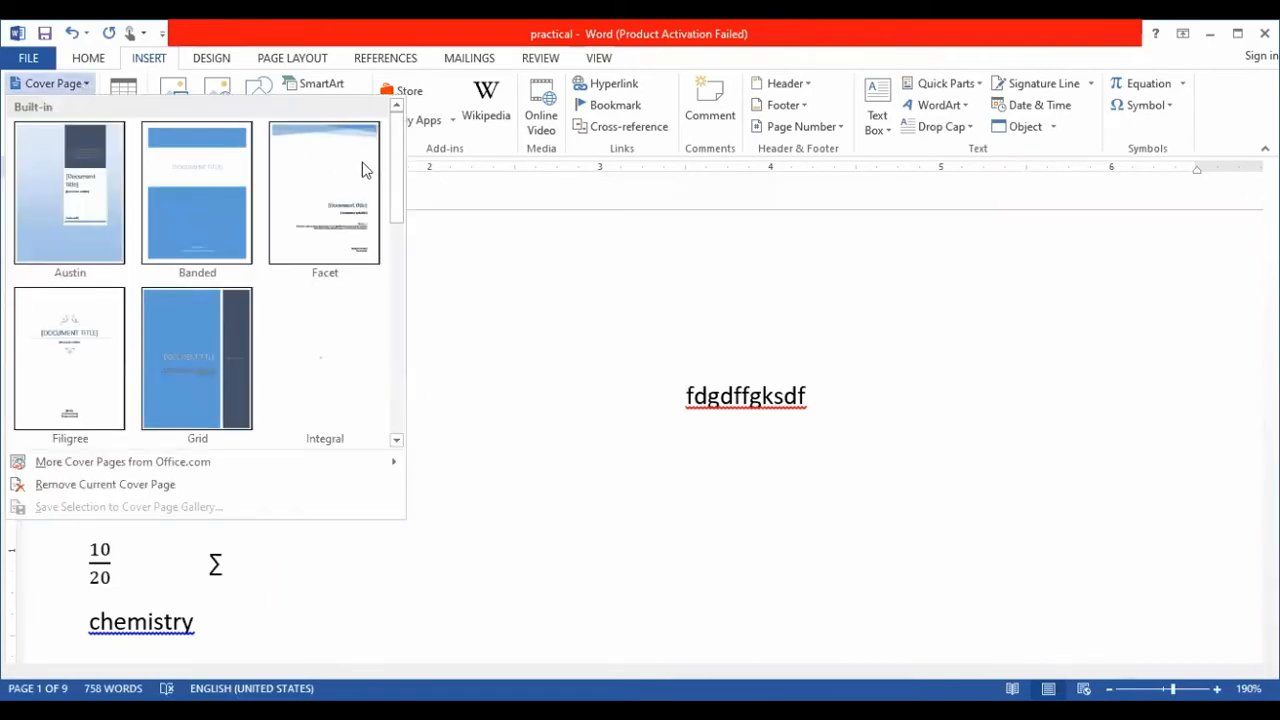
{"action": "left_click_drag", "start_coordinate": [397, 171], "coordinate": [408, 262]}
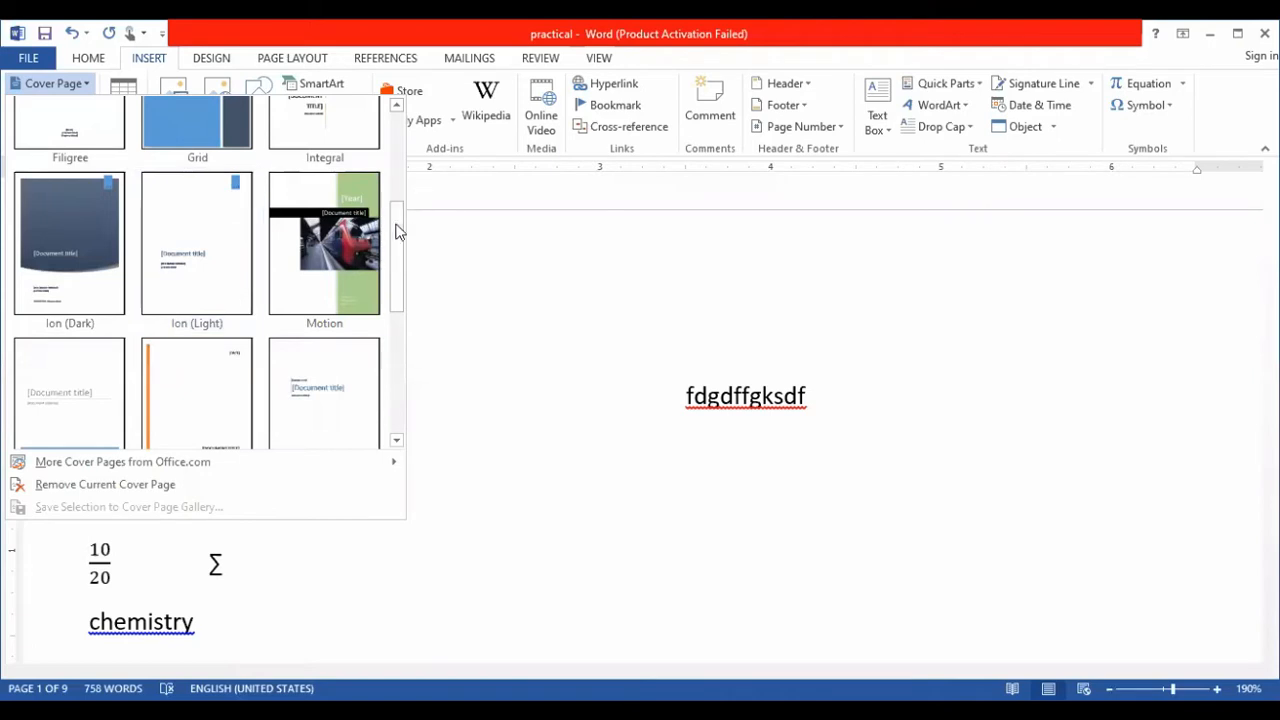
{"action": "mouse_move", "coordinate": [397, 235]}
{"action": "left_mouse_down"}
{"action": "mouse_move", "coordinate": [403, 357]}
{"action": "mouse_move", "coordinate": [408, 234]}
{"action": "left_mouse_up"}
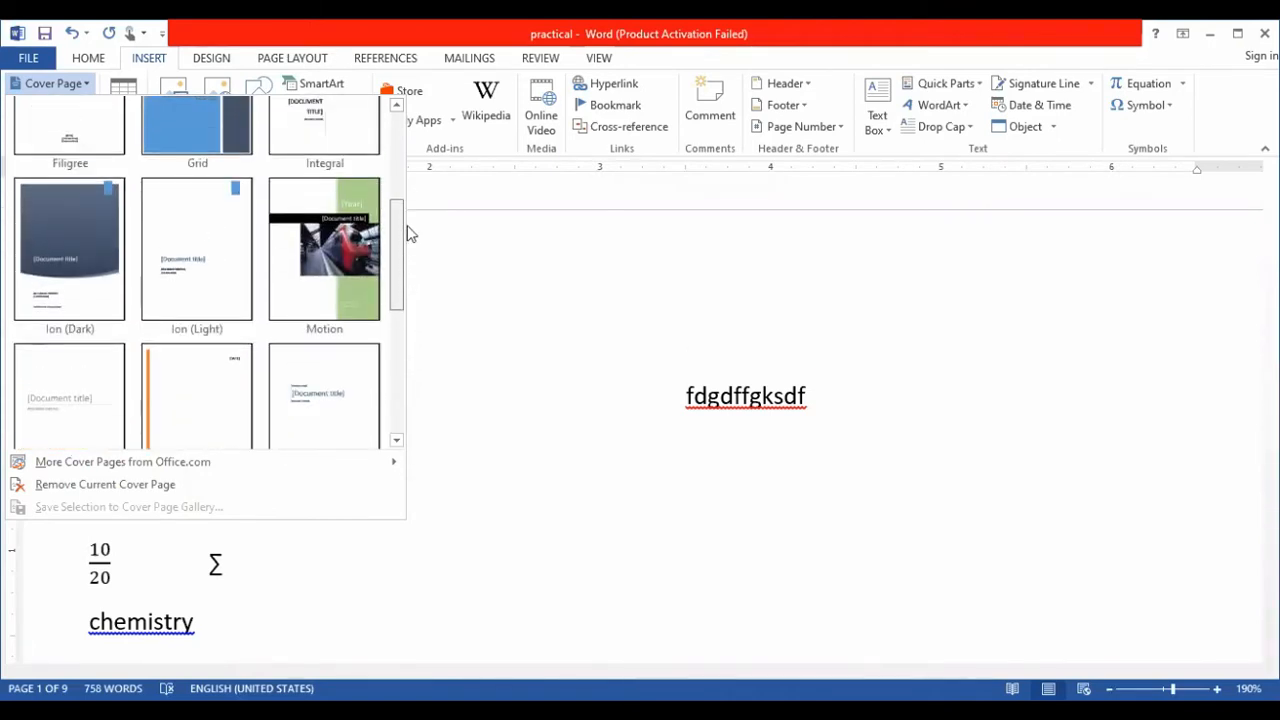
{"action": "left_click", "coordinate": [596, 318]}
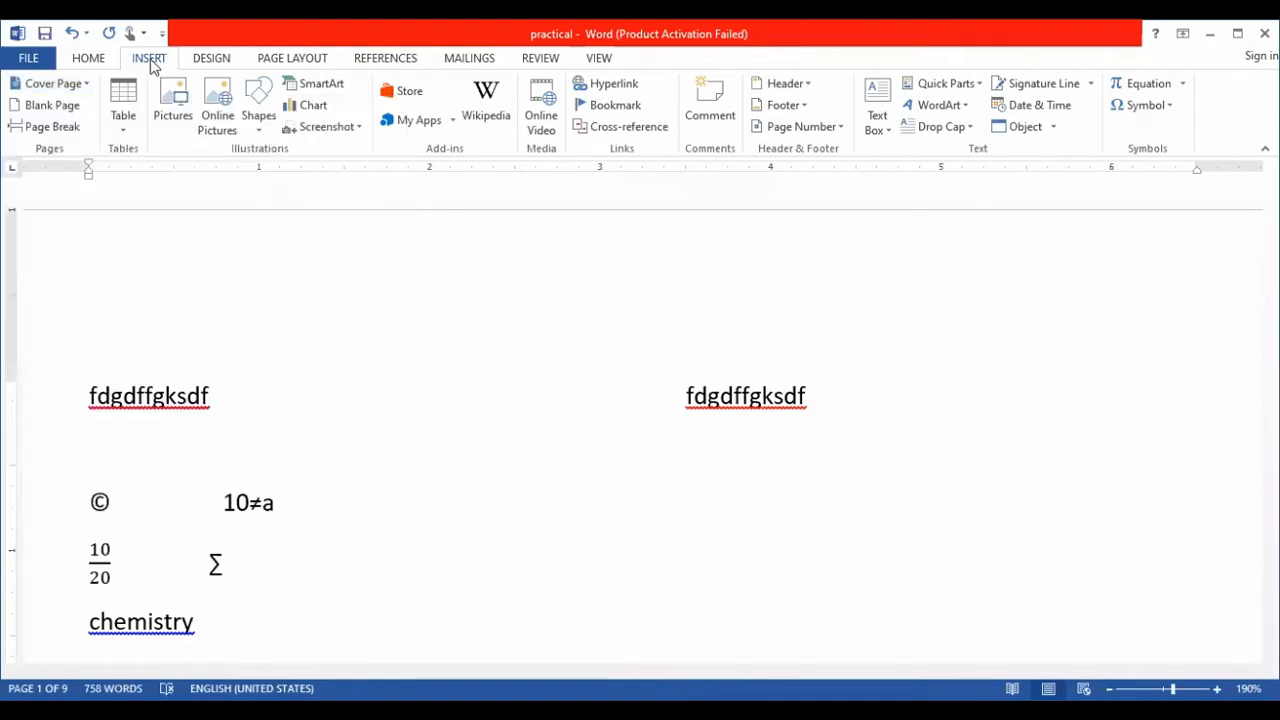
{"action": "left_click", "coordinate": [79, 88]}
{"action": "left_click", "coordinate": [90, 190]}
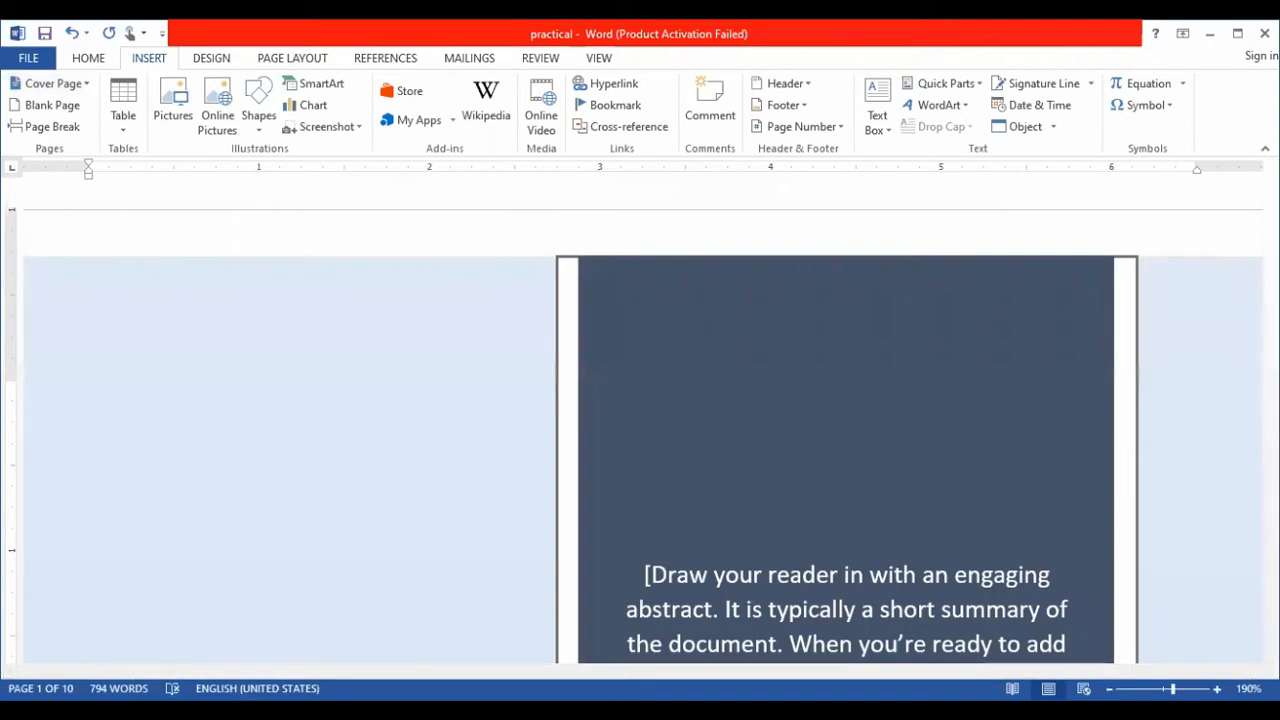
- Insert a 3x3 table on page 2, above the "fdgdffgksdf" line
{"action": "mouse_move", "coordinate": [1271, 181]}
{"action": "left_mouse_down"}
{"action": "mouse_move", "coordinate": [1271, 229]}
{"action": "mouse_move", "coordinate": [1271, 185]}
{"action": "left_mouse_up"}
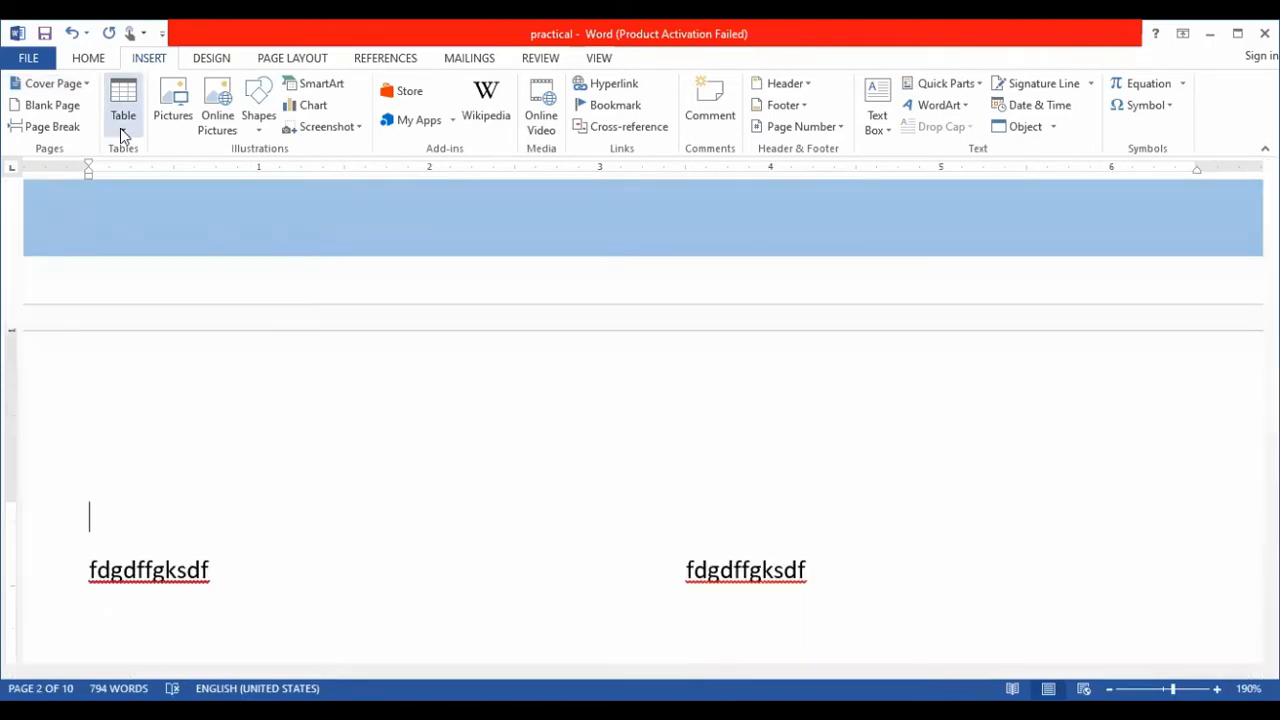
{"action": "left_click", "coordinate": [122, 135]}
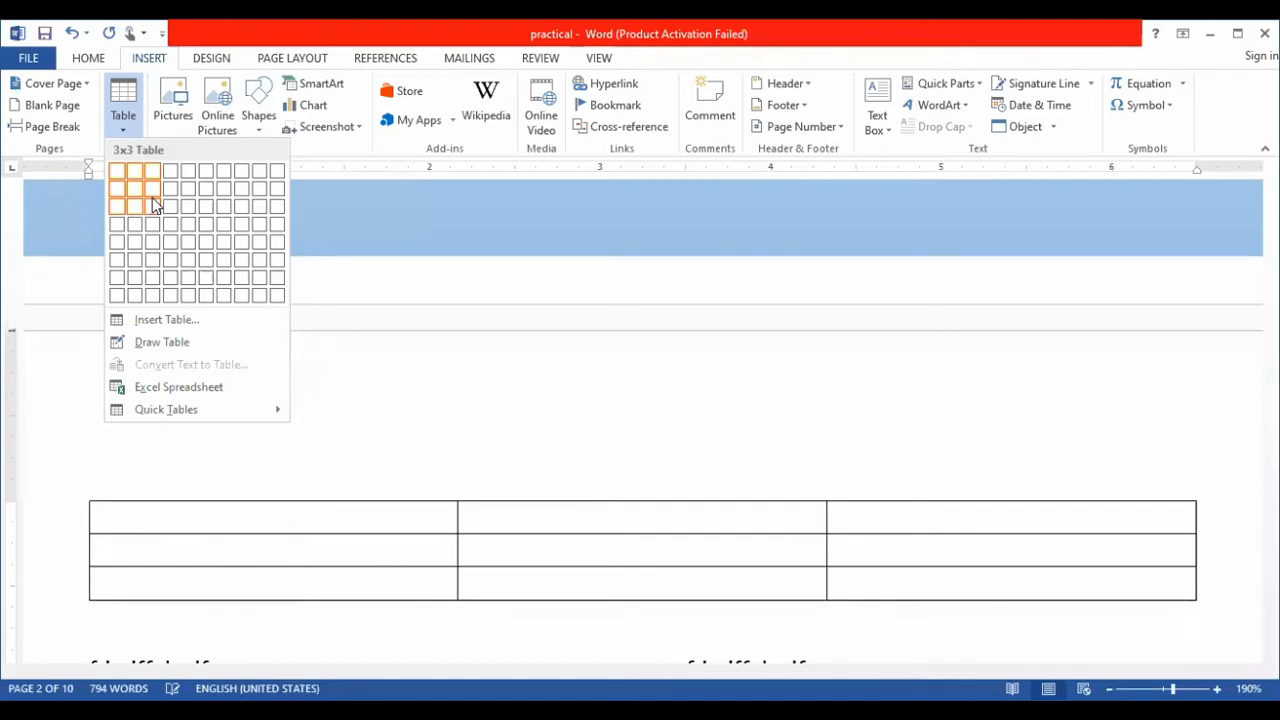
{"action": "left_click", "coordinate": [152, 204]}
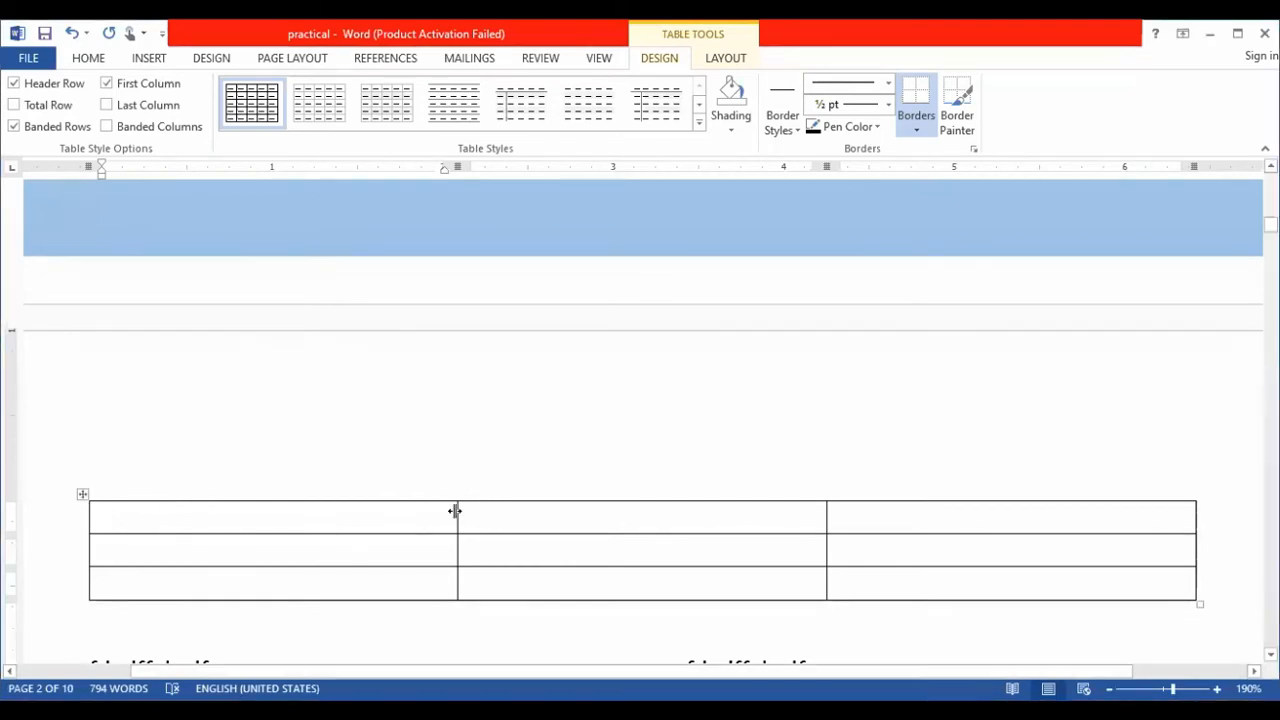
- Fill the table's first column with "Sr#", "1" and "2", and narrow the column to fit these entries
{"action": "left_click_drag", "start_coordinate": [455, 511], "coordinate": [249, 511]}
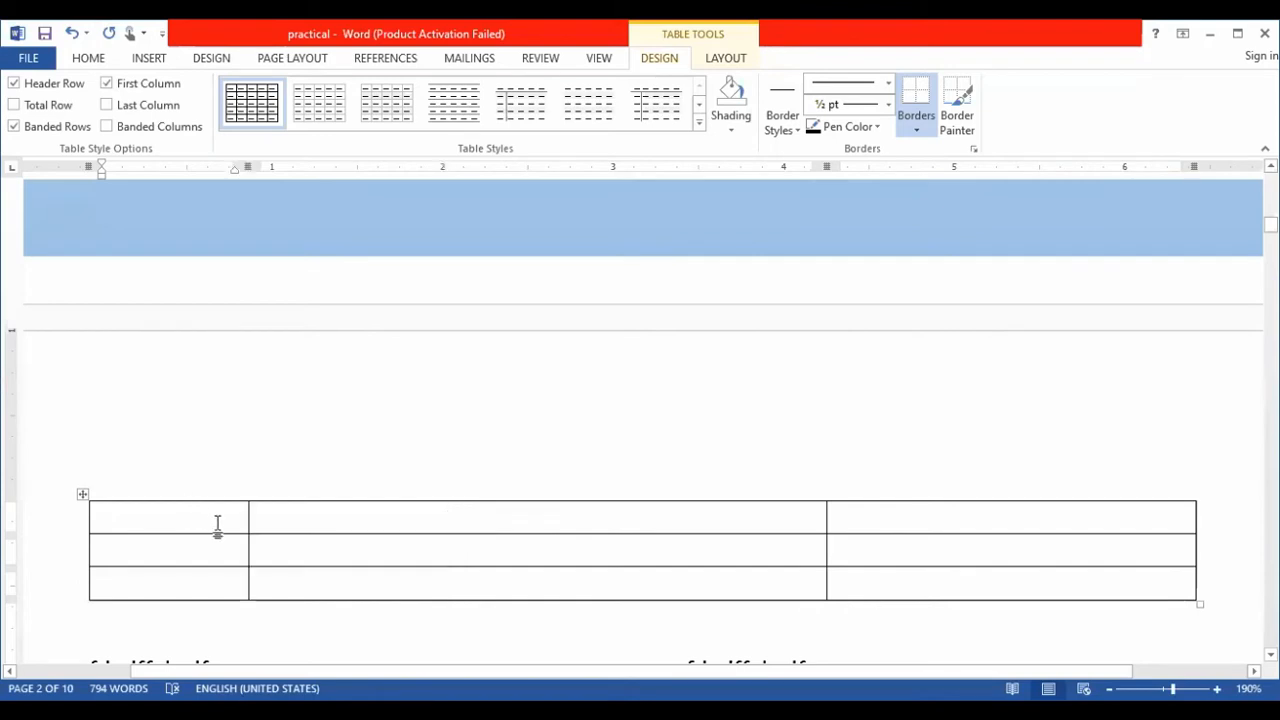
{"action": "left_click", "coordinate": [217, 524]}
{"action": "type", "text": "sri"}
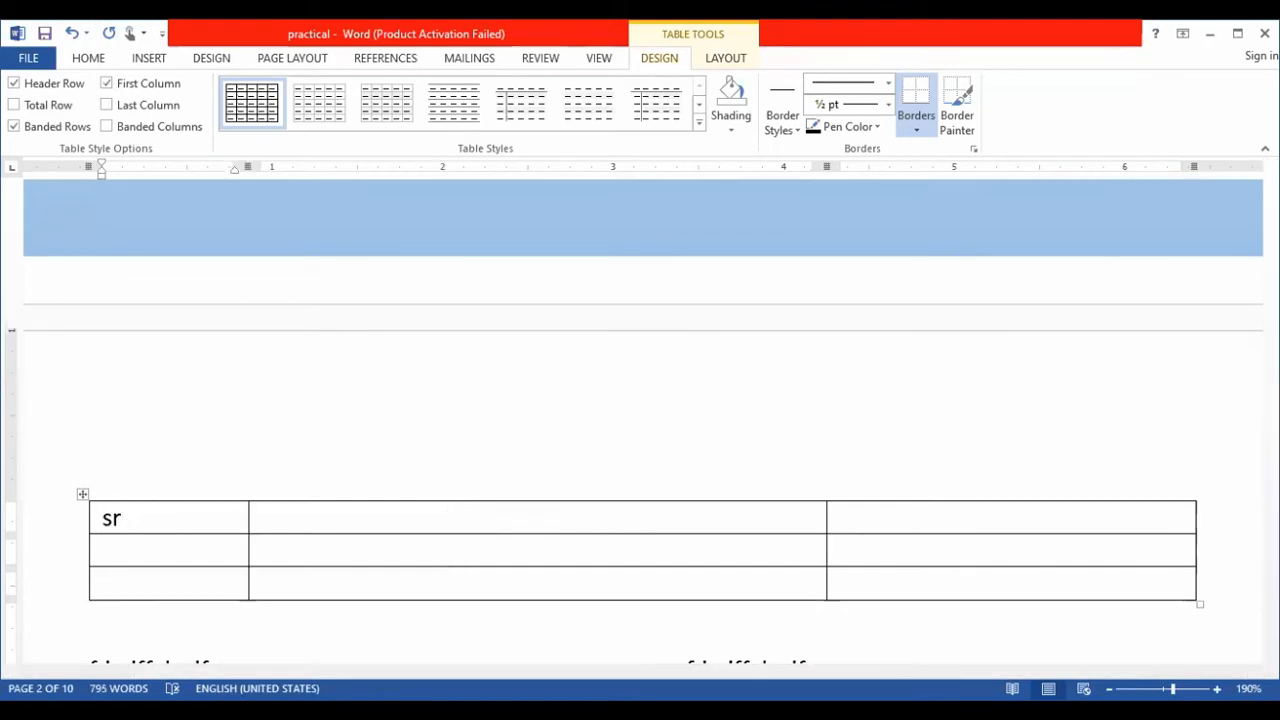
{"action": "key", "text": "BackSpace"}
{"action": "key", "text": "BackSpace"}
{"action": "type", "text": "Sr#"}
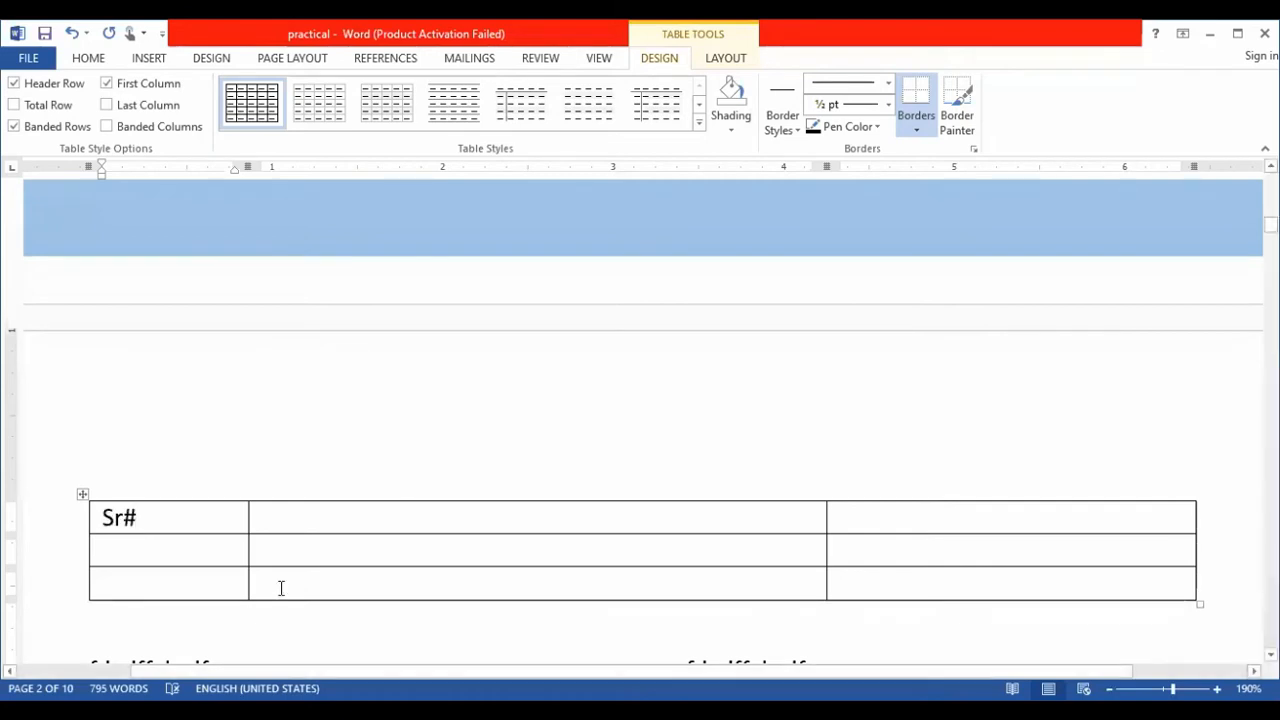
{"action": "left_click", "coordinate": [128, 551]}
{"action": "type", "text": "1"}
{"action": "key", "text": "Down"}
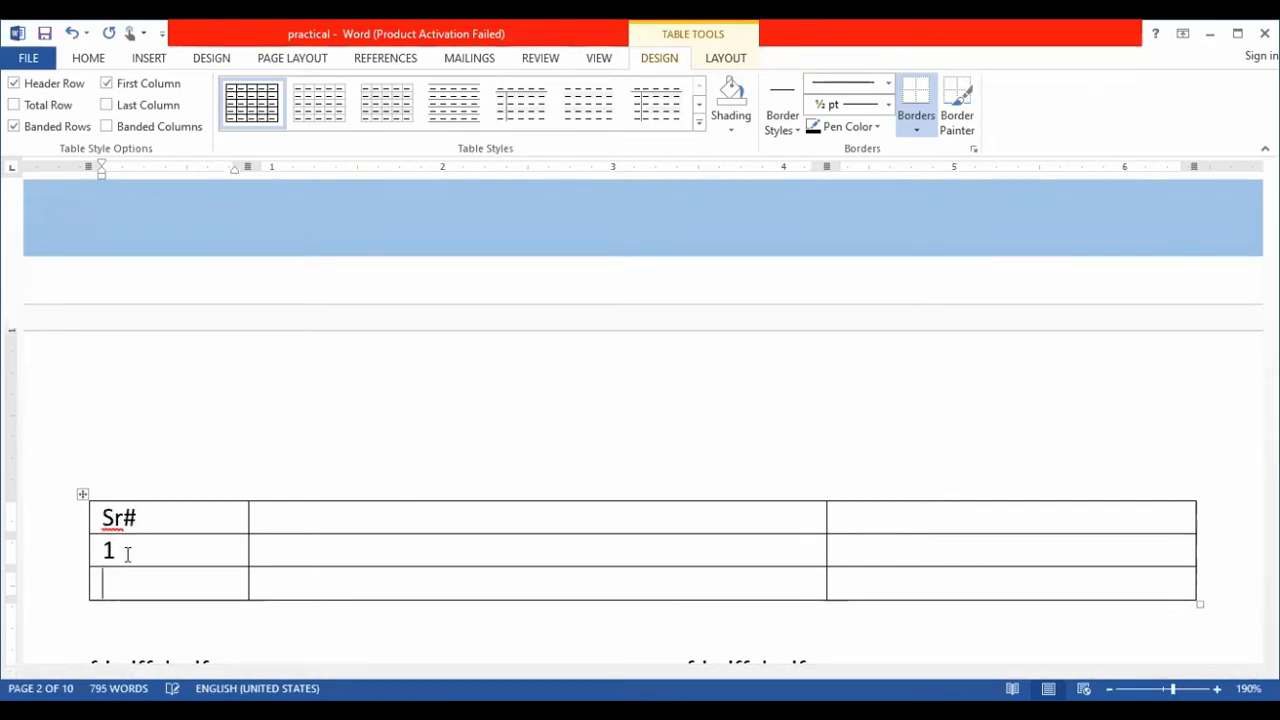
{"action": "type", "text": "2"}
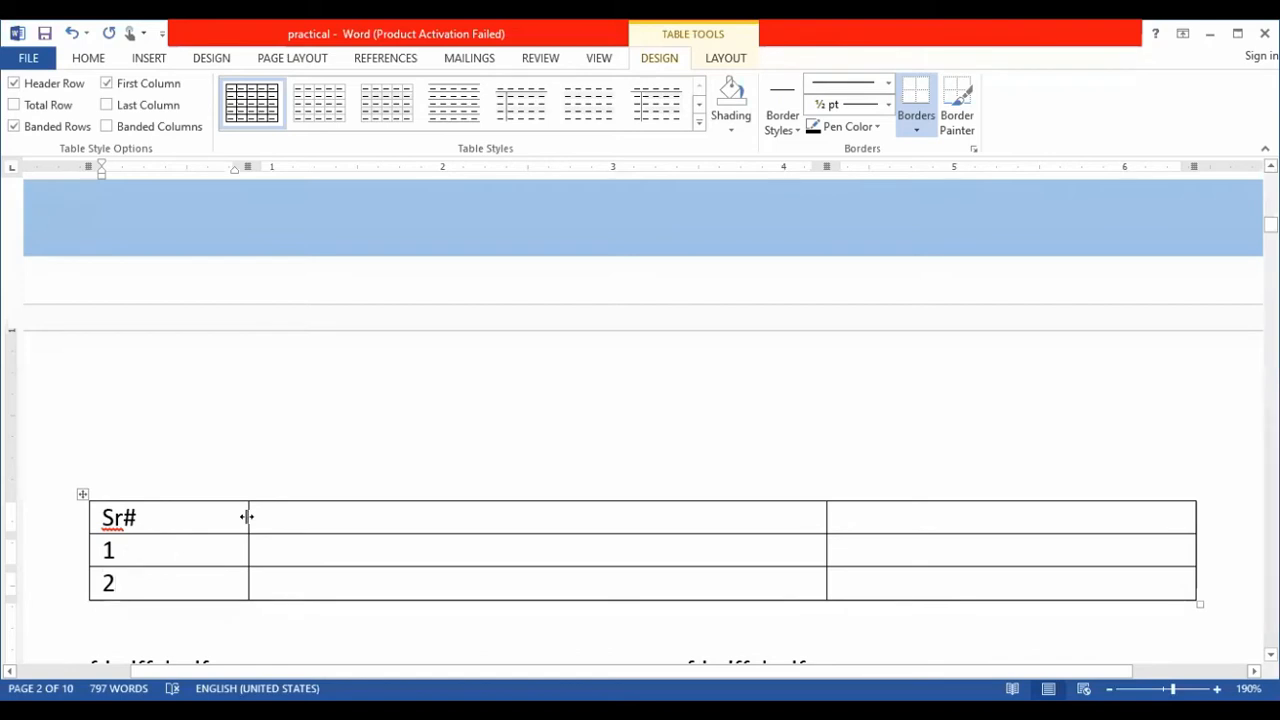
{"action": "left_click_drag", "start_coordinate": [247, 517], "coordinate": [151, 517]}
- Enter the heading "Name" in the second column and narrow that column to less than half the table's width
{"action": "left_click", "coordinate": [206, 526]}
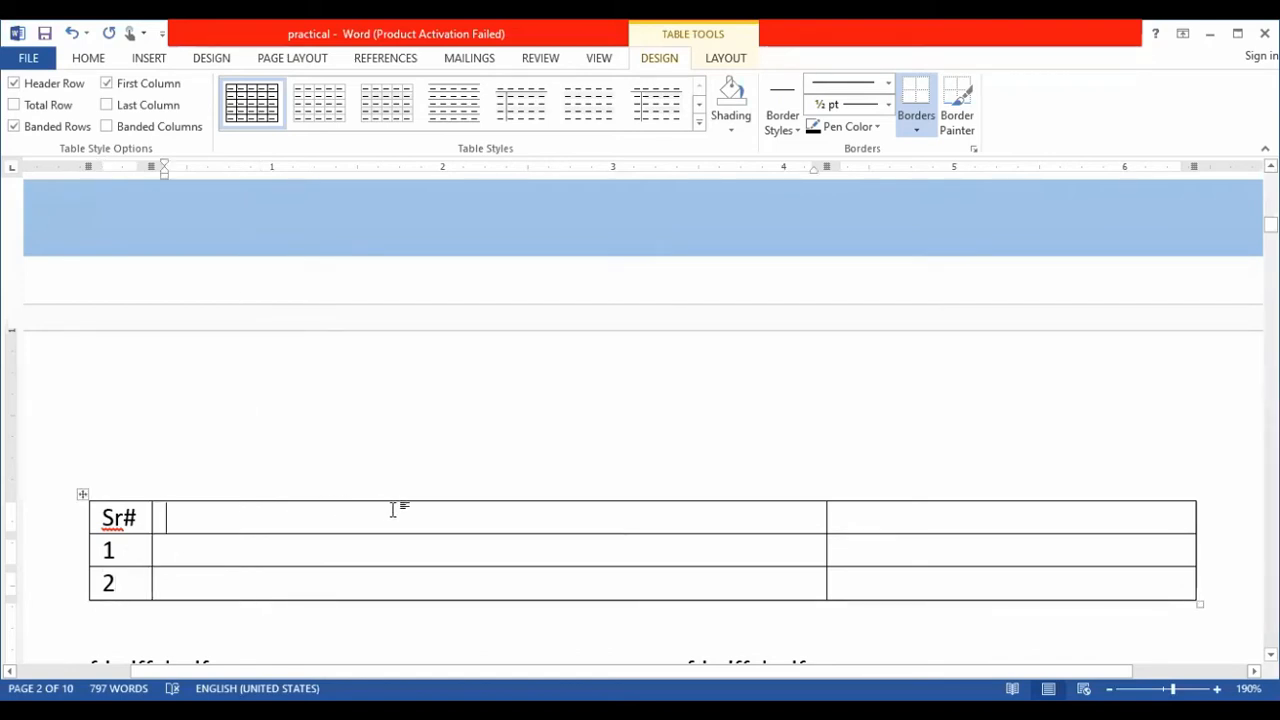
{"action": "type", "text": "name"}
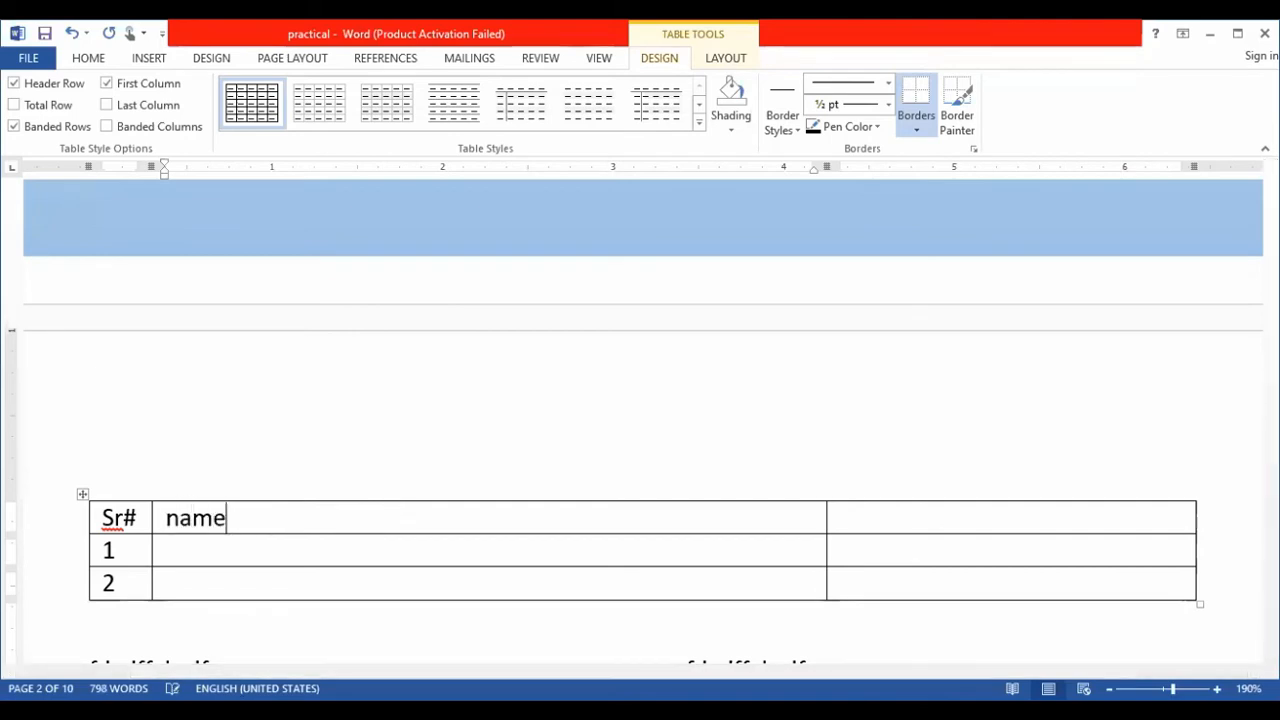
{"action": "key", "text": "Return"}
{"action": "key", "text": "BackSpace"}
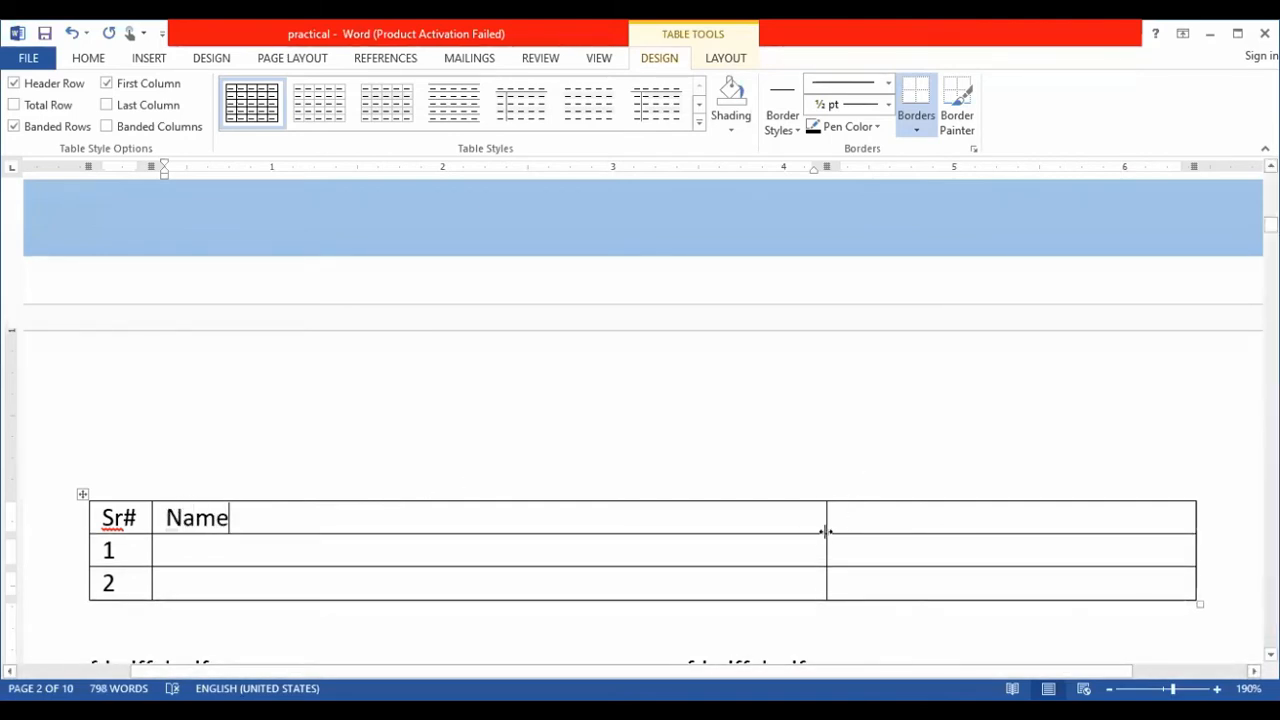
{"action": "left_click_drag", "start_coordinate": [826, 531], "coordinate": [568, 540]}
- Apply the orange grid table style with a solid header row and banded rows to the table
{"action": "left_click", "coordinate": [241, 557]}
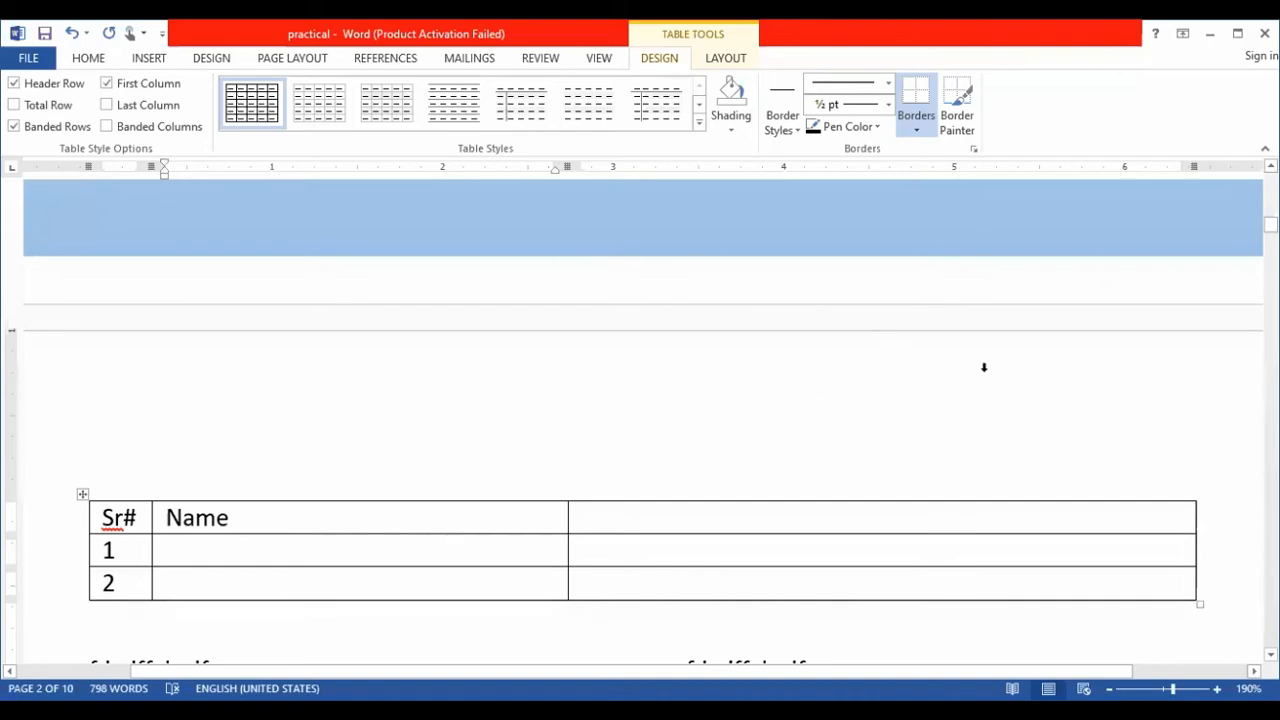
{"action": "left_click", "coordinate": [634, 517]}
{"action": "left_click", "coordinate": [176, 547]}
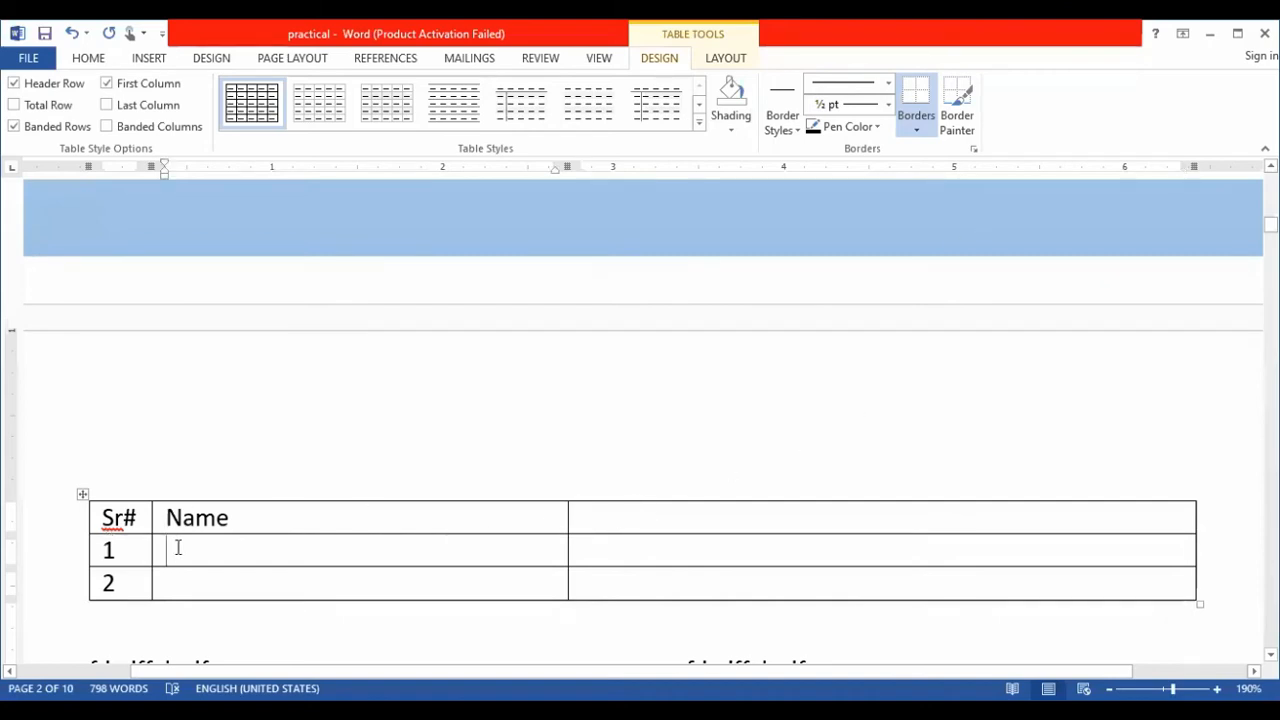
{"action": "left_click", "coordinate": [699, 122]}
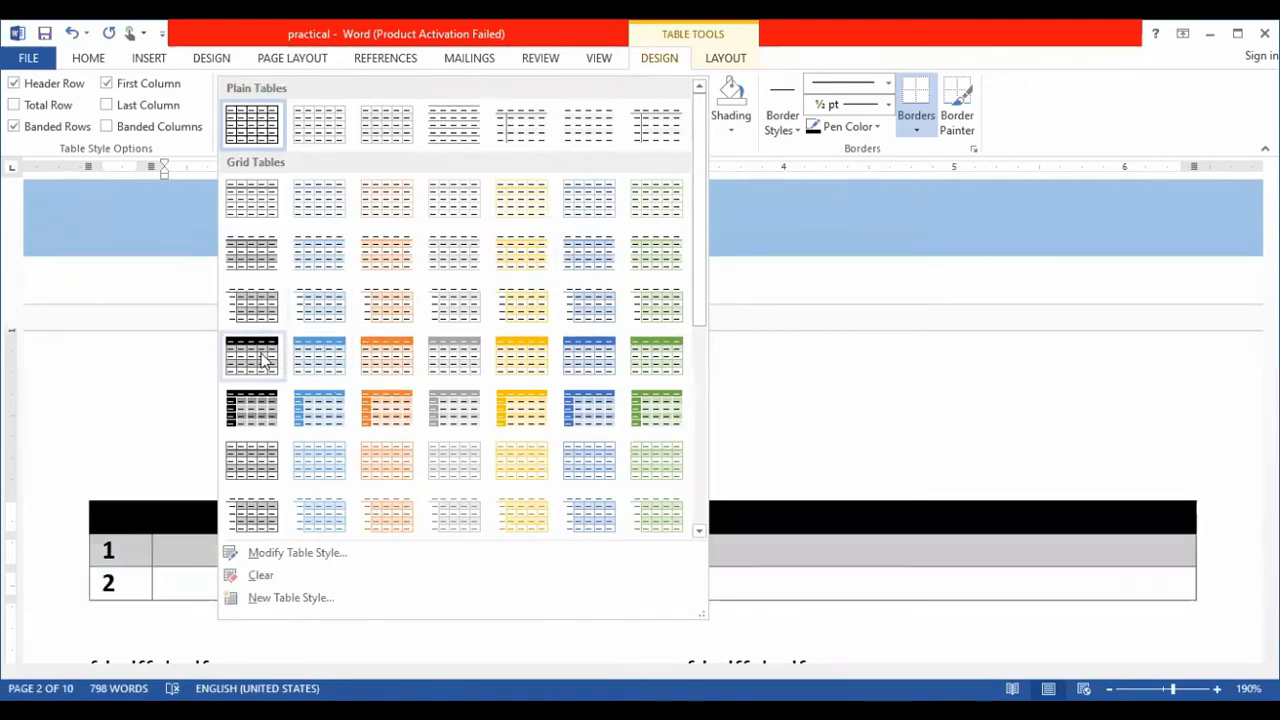
{"action": "left_click", "coordinate": [390, 358]}
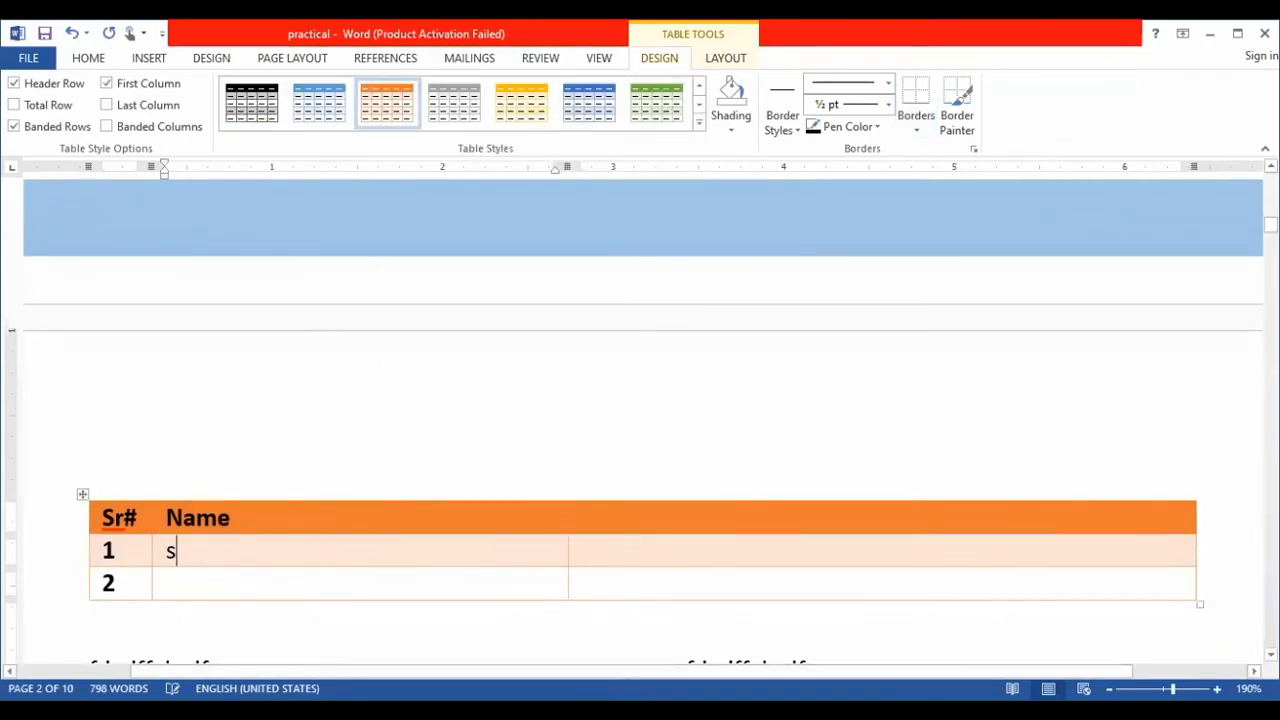
- Fill the empty cells of row 1 with "sdfs" and "dsfd", and those of row 2 with "dgdf" and "sdf"
{"action": "type", "text": "dfs"}
{"action": "left_click", "coordinate": [683, 553]}
{"action": "type", "text": "dsfd"}
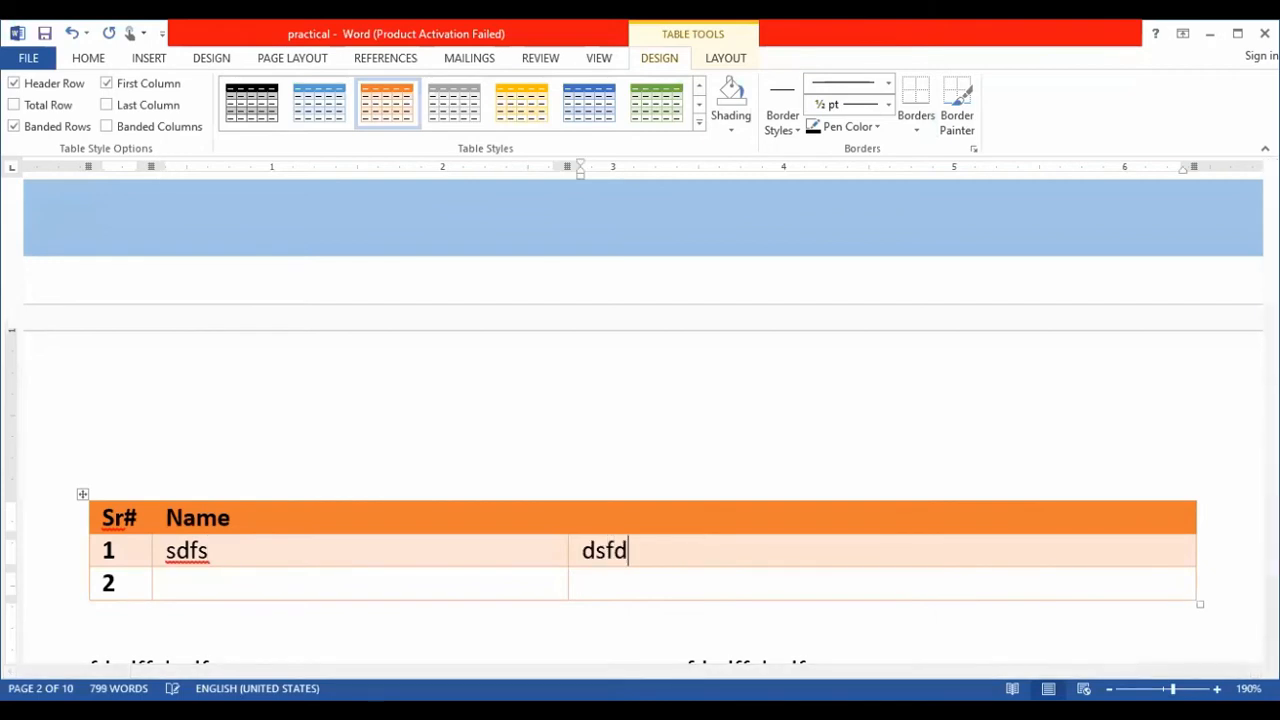
{"action": "left_click", "coordinate": [354, 590]}
{"action": "type", "text": "dgdf"}
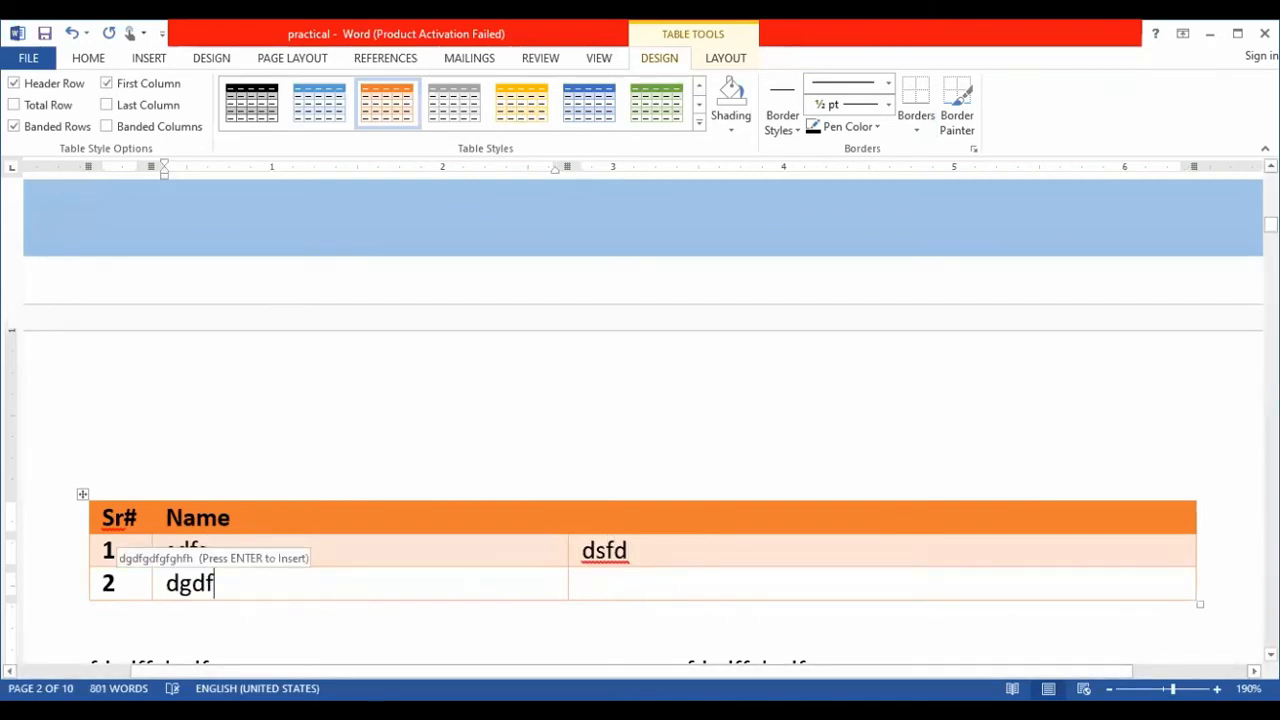
{"action": "left_click", "coordinate": [611, 588]}
{"action": "type", "text": "sdf"}
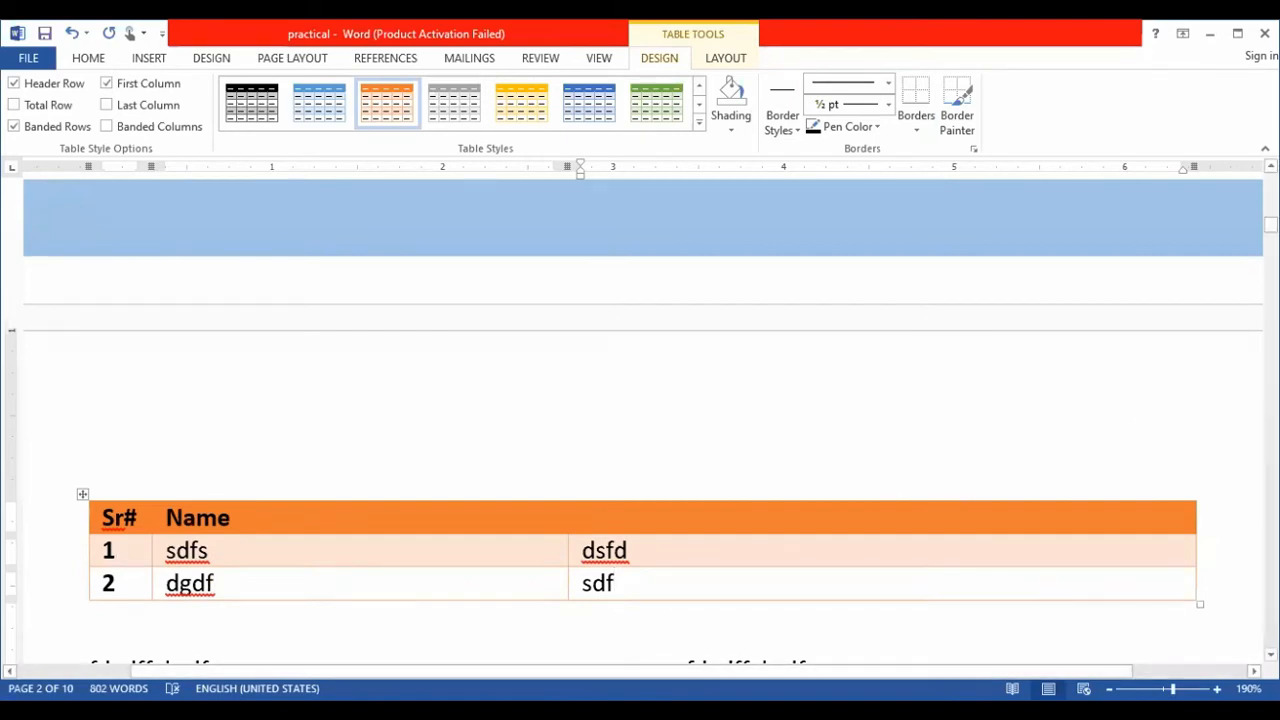
- Add centered page numbers at the bottom of the pages using Plain Number 2, and return to the document body
{"action": "left_click", "coordinate": [151, 58]}
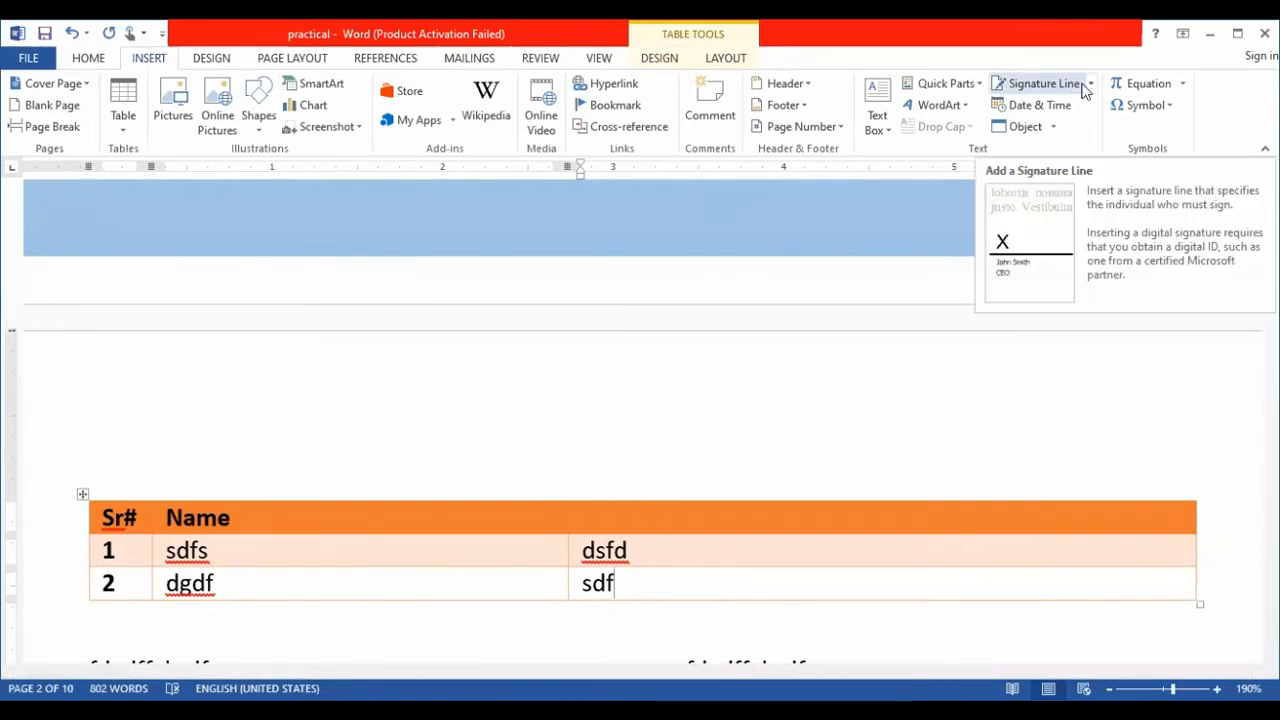
{"action": "left_click", "coordinate": [838, 134]}
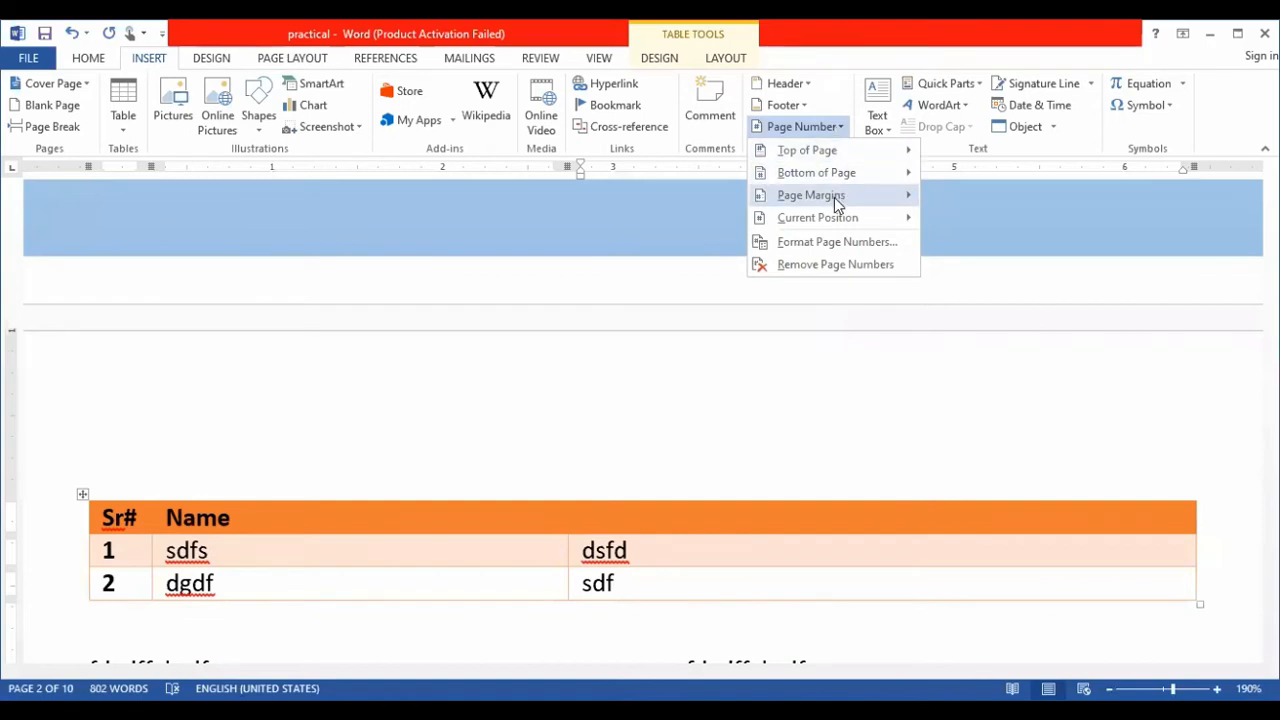
{"action": "mouse_move", "coordinate": [919, 175]}
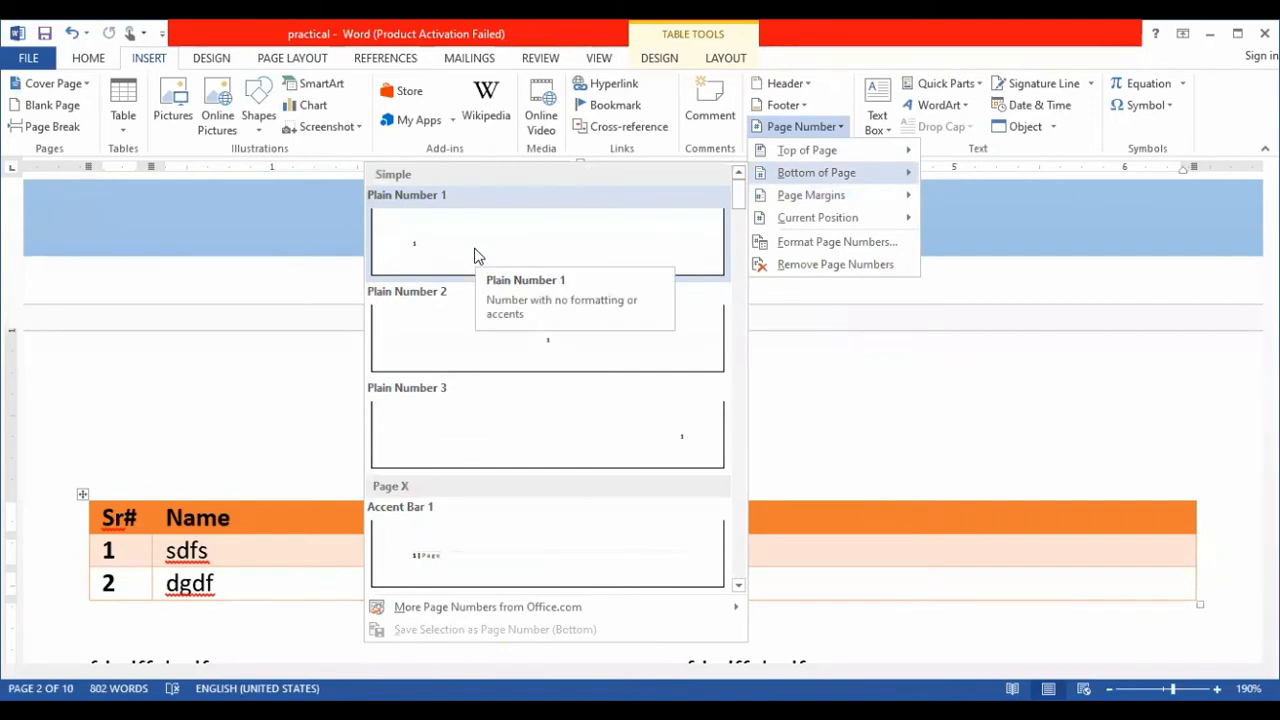
{"action": "left_click", "coordinate": [472, 330]}
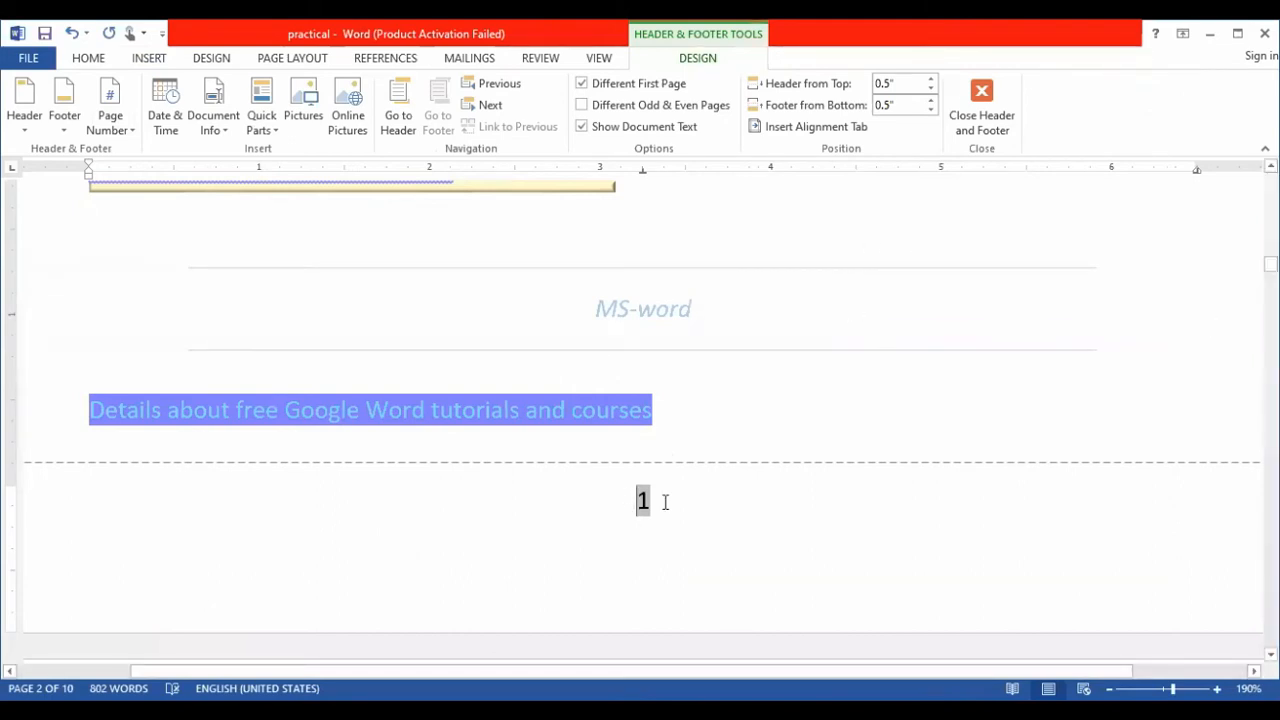
{"action": "scroll", "coordinate": [890, 208], "scroll_direction": "up", "scroll_amount": 2}
{"action": "double_click", "coordinate": [889, 203]}
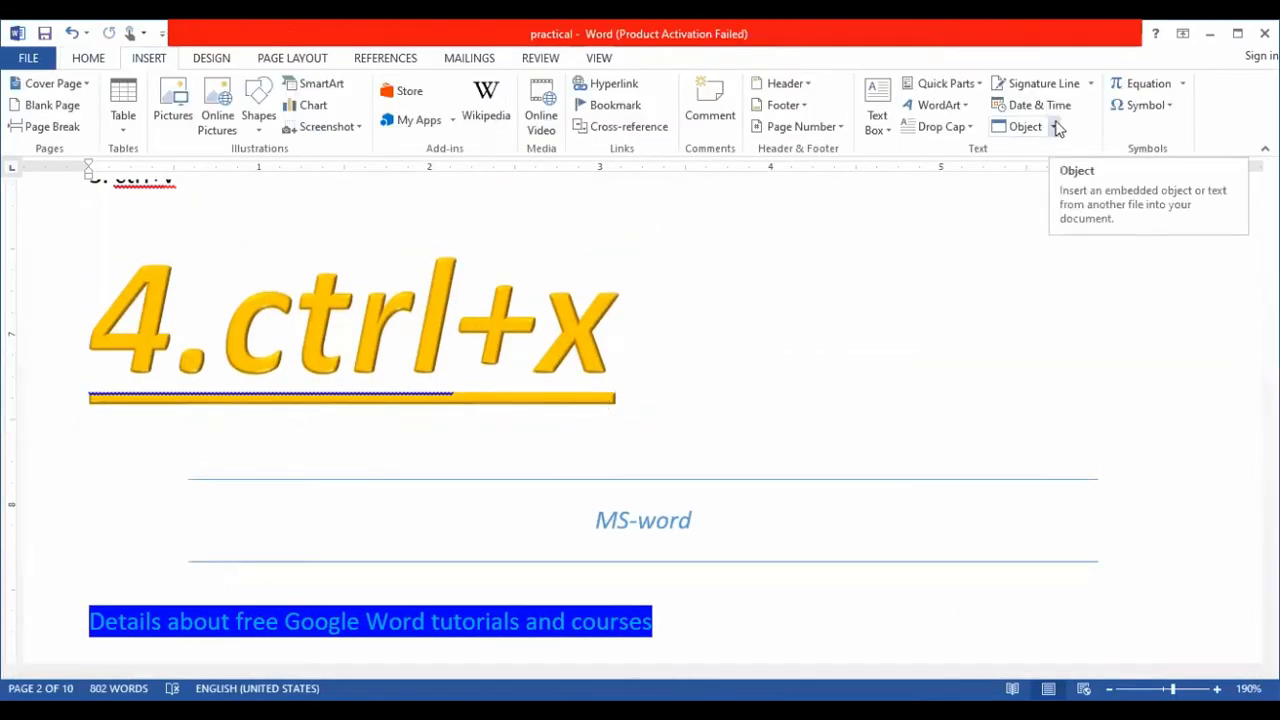
- Add the comment "this key is used to cut text" to the end of the "4.ctrl+x" line
{"action": "left_click", "coordinate": [729, 111]}
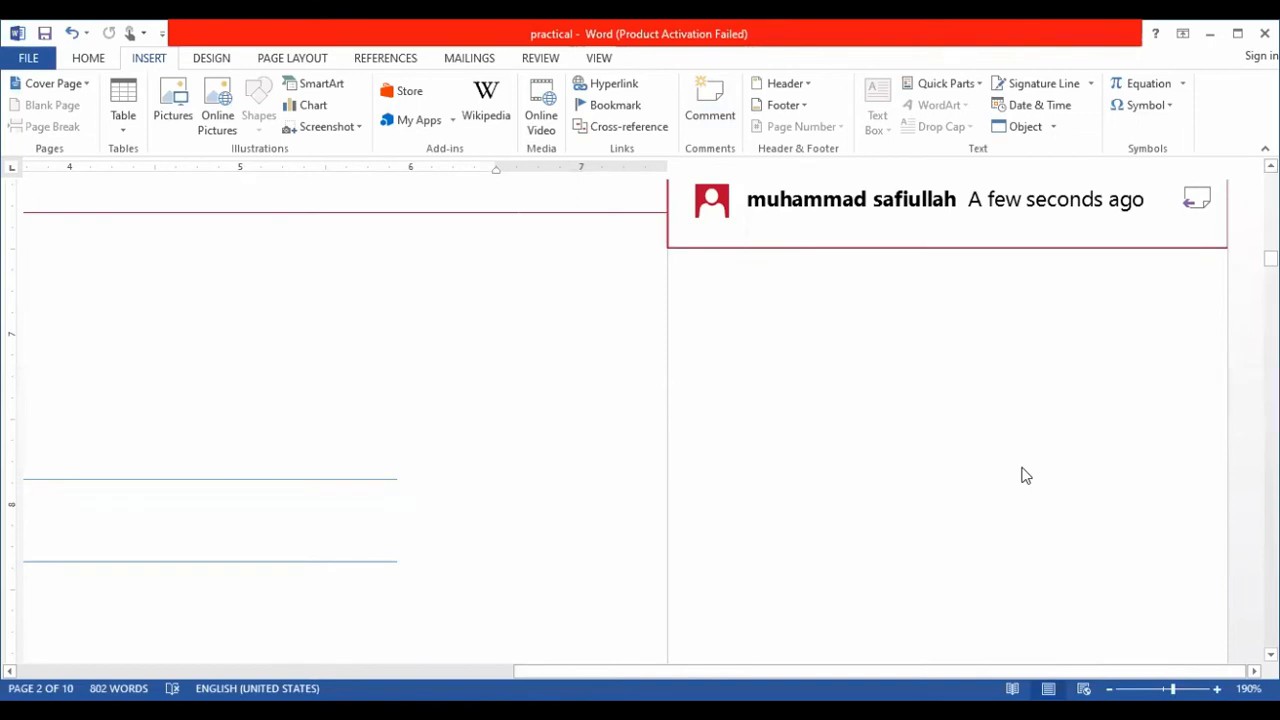
{"action": "type", "text": "this key is"}
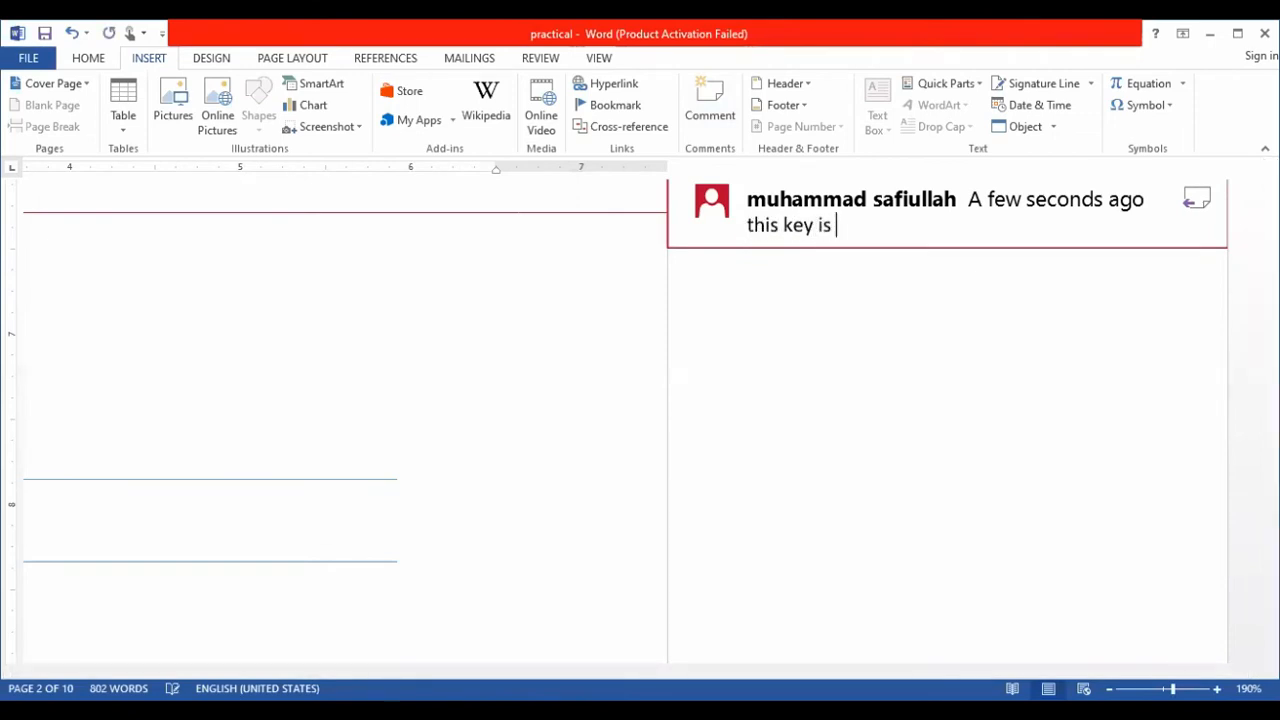
{"action": "type", "text": " used"}
{"action": "key", "text": "BackSpace"}
{"action": "type", "text": "sed to"}
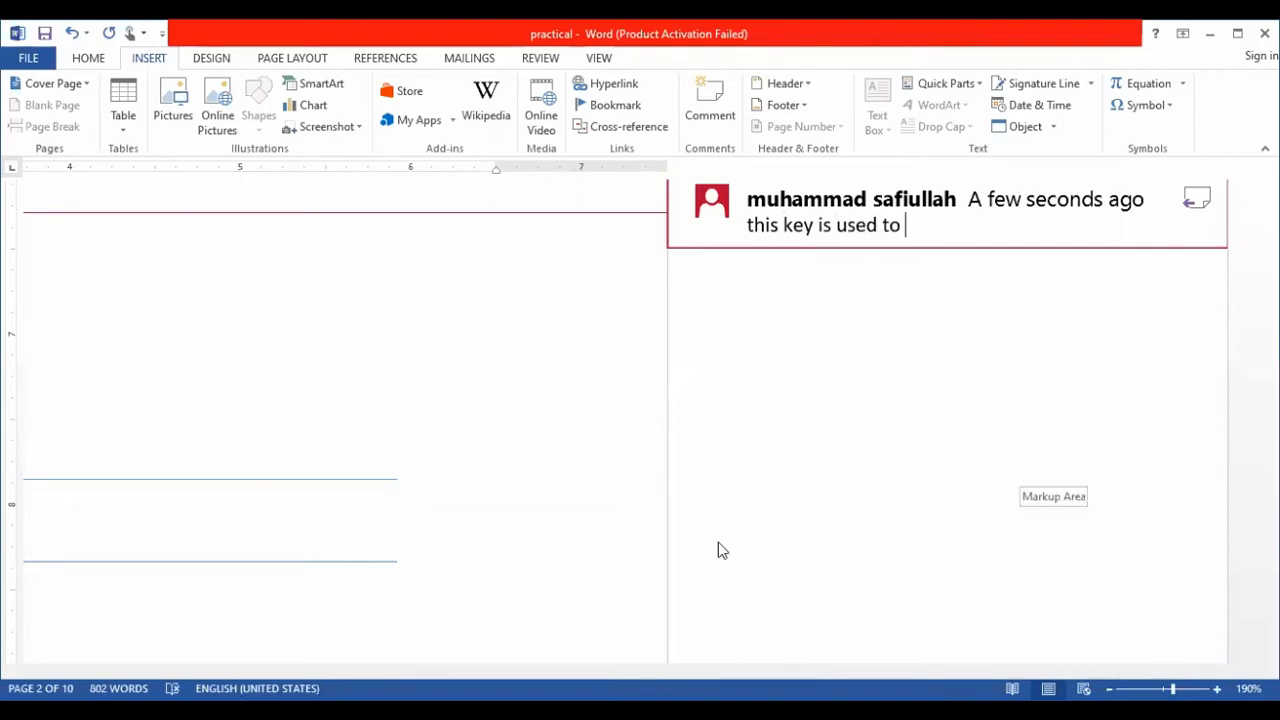
{"action": "scroll", "coordinate": [718, 542], "scroll_direction": "down", "scroll_amount": 4, "text": "ctrl"}
{"action": "scroll", "coordinate": [955, 247], "scroll_direction": "down", "scroll_amount": 4, "text": "ctrl"}
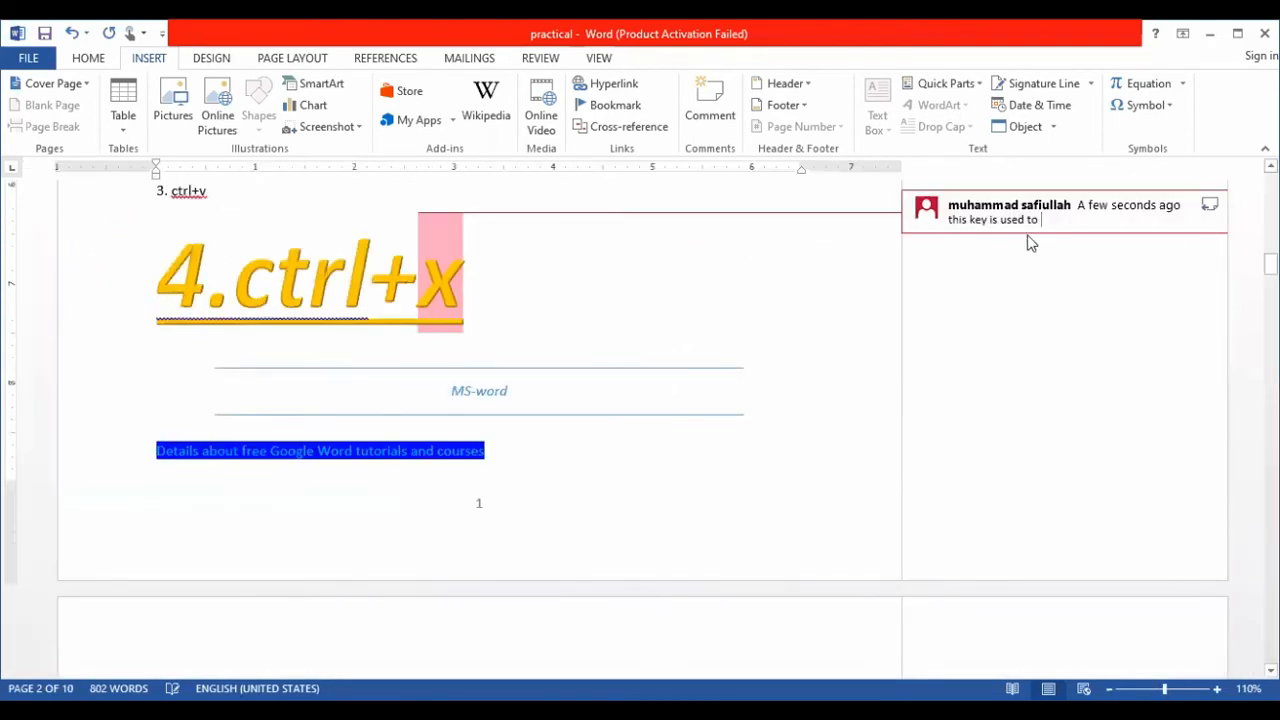
{"action": "type", "text": "cut text"}
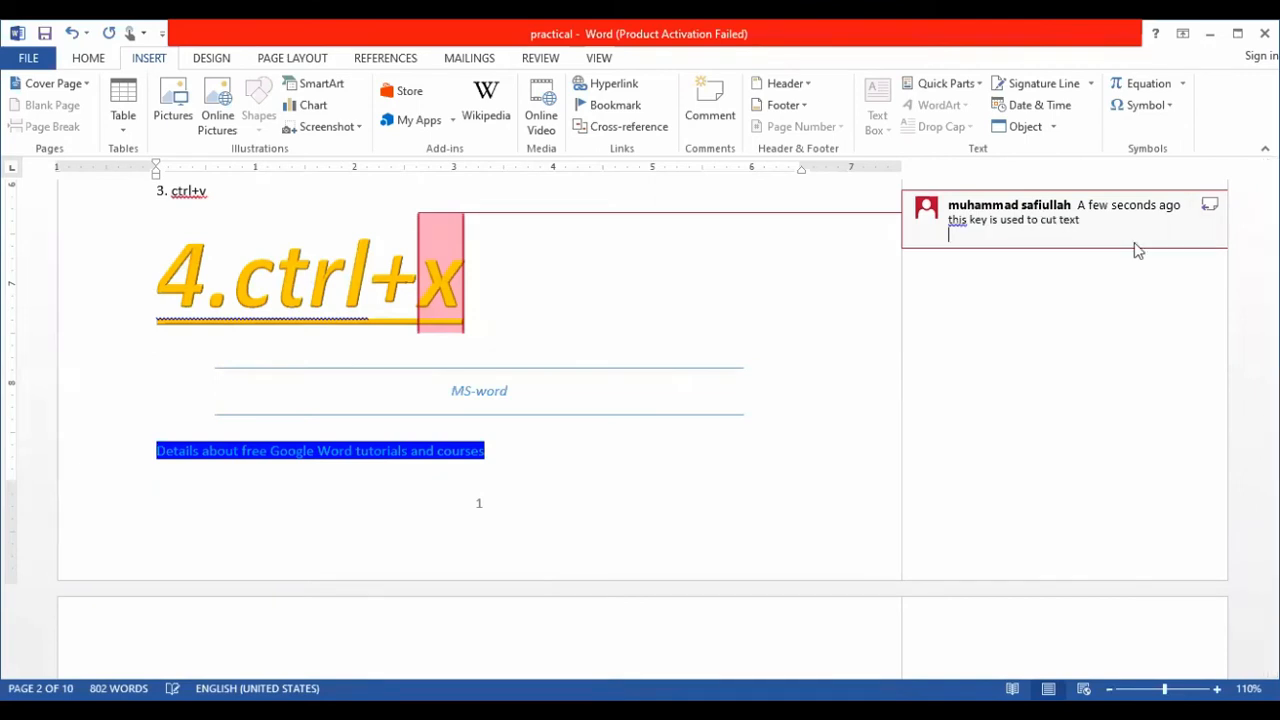
{"action": "left_click", "coordinate": [648, 337]}
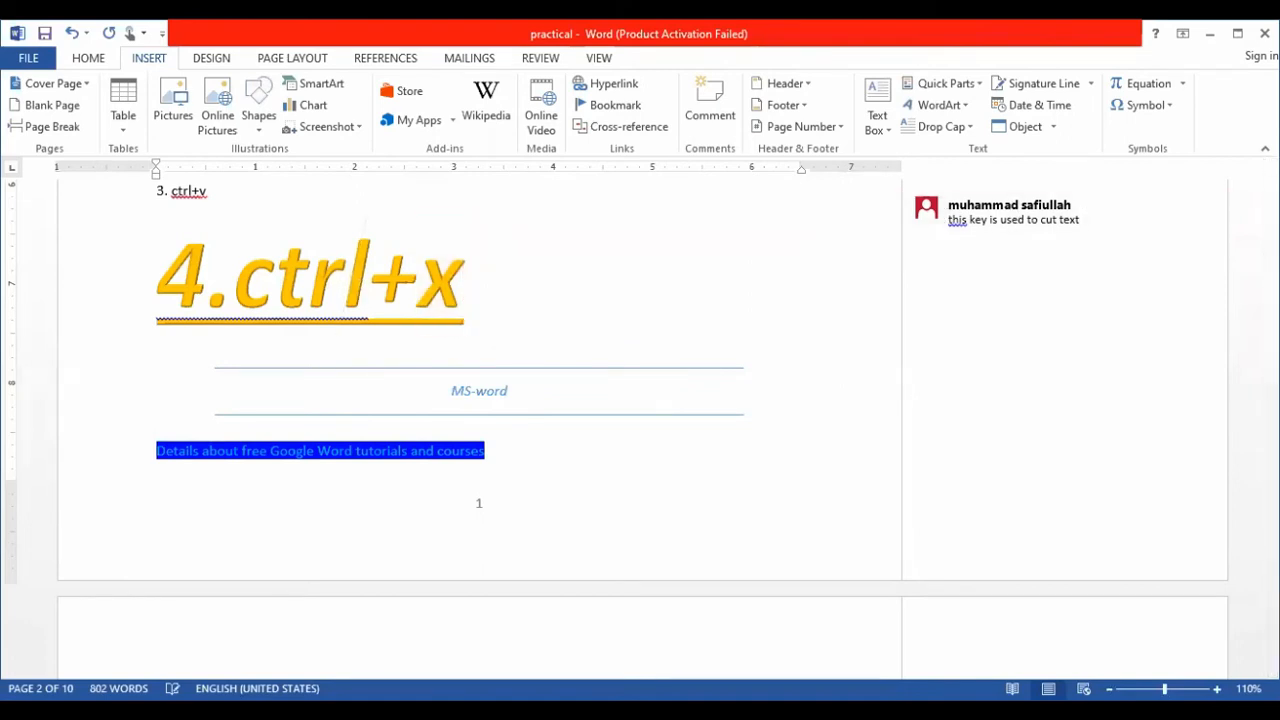
- Insert the "download" picture from the Desktop before the paragraph starting "Want to learn Google word?" on page 3
{"action": "scroll", "coordinate": [352, 355], "scroll_direction": "up", "scroll_amount": 2}
{"action": "scroll", "coordinate": [352, 355], "scroll_direction": "up", "scroll_amount": 7}
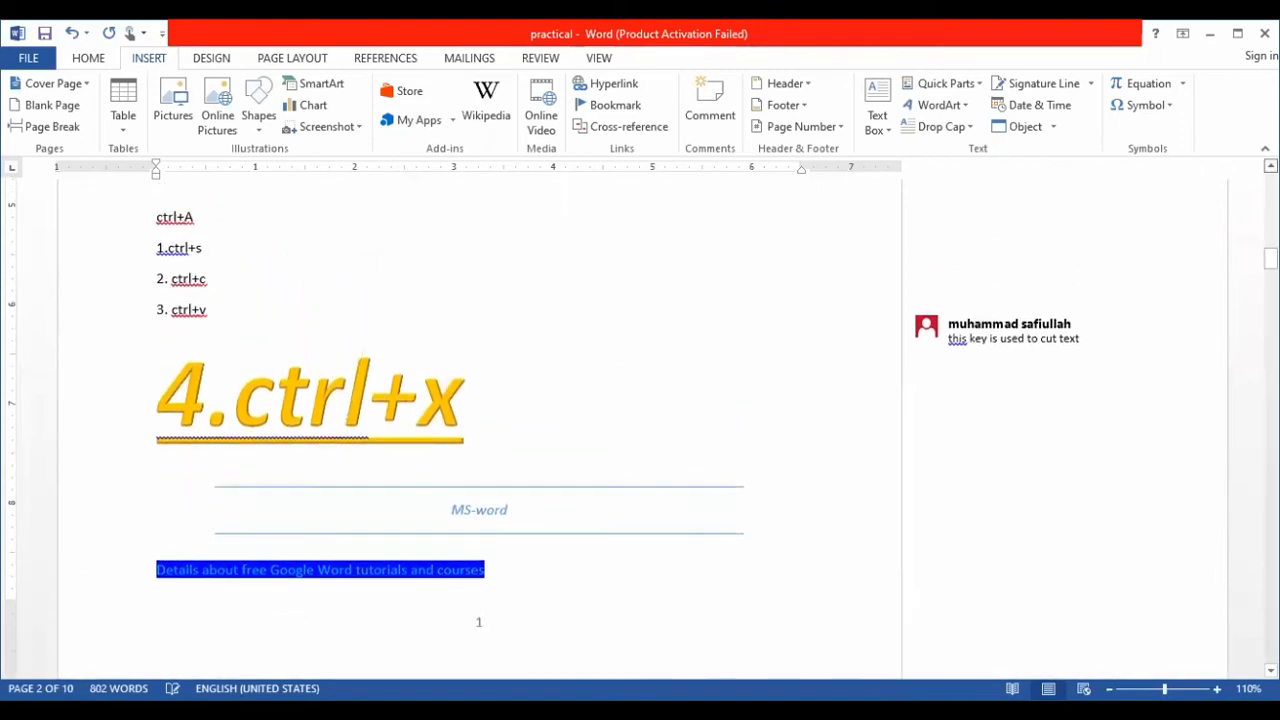
{"action": "scroll", "coordinate": [480, 430], "scroll_direction": "up", "scroll_amount": 11}
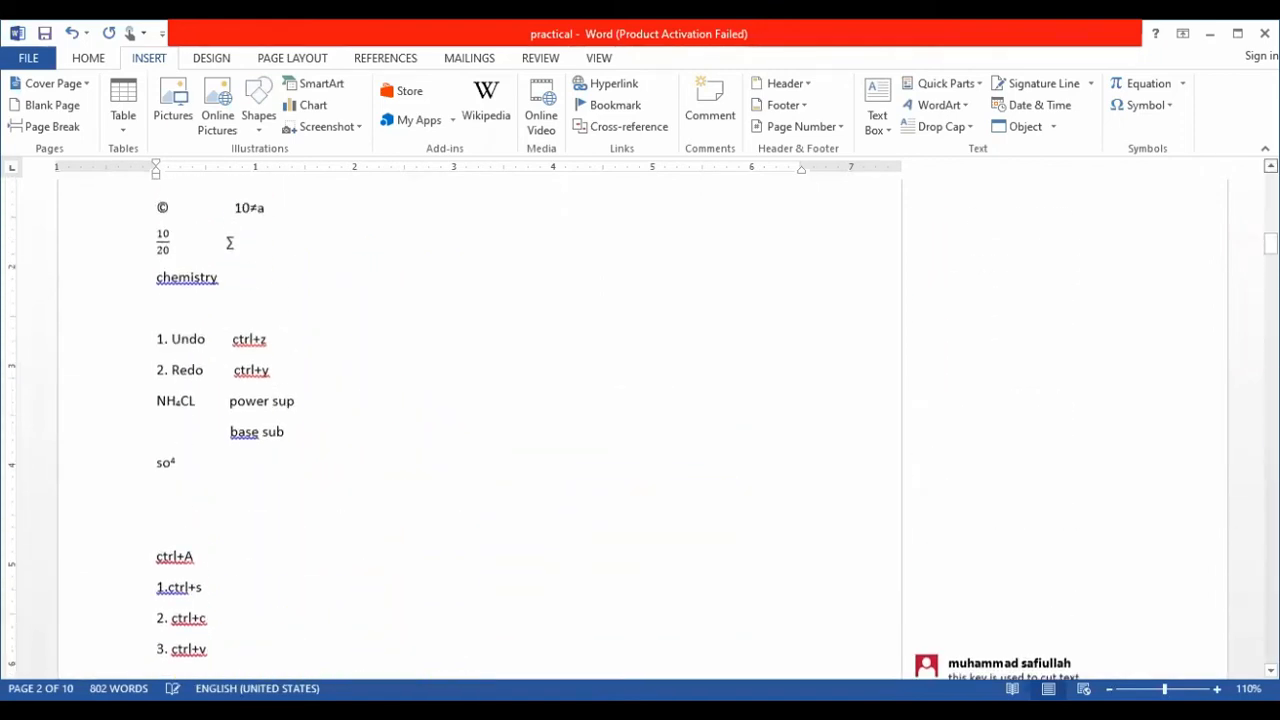
{"action": "scroll", "coordinate": [480, 430], "scroll_direction": "up", "scroll_amount": 1}
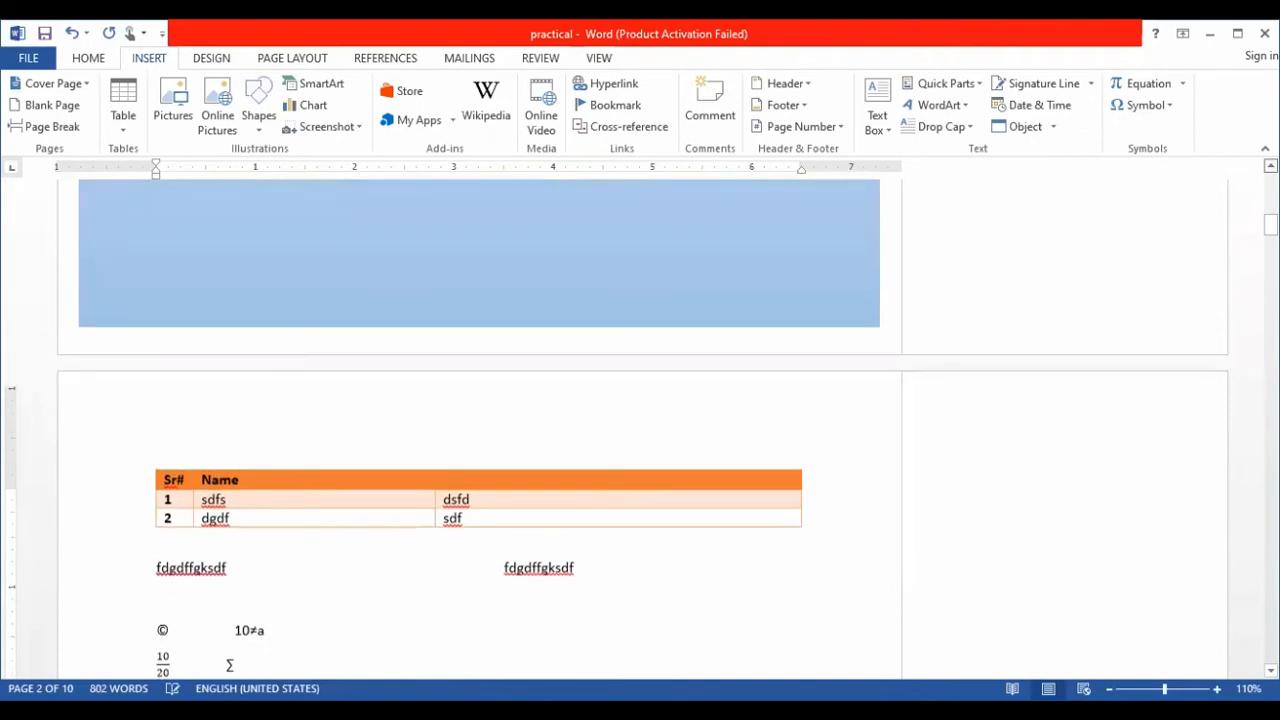
{"action": "scroll", "coordinate": [480, 430], "scroll_direction": "up", "scroll_amount": 10}
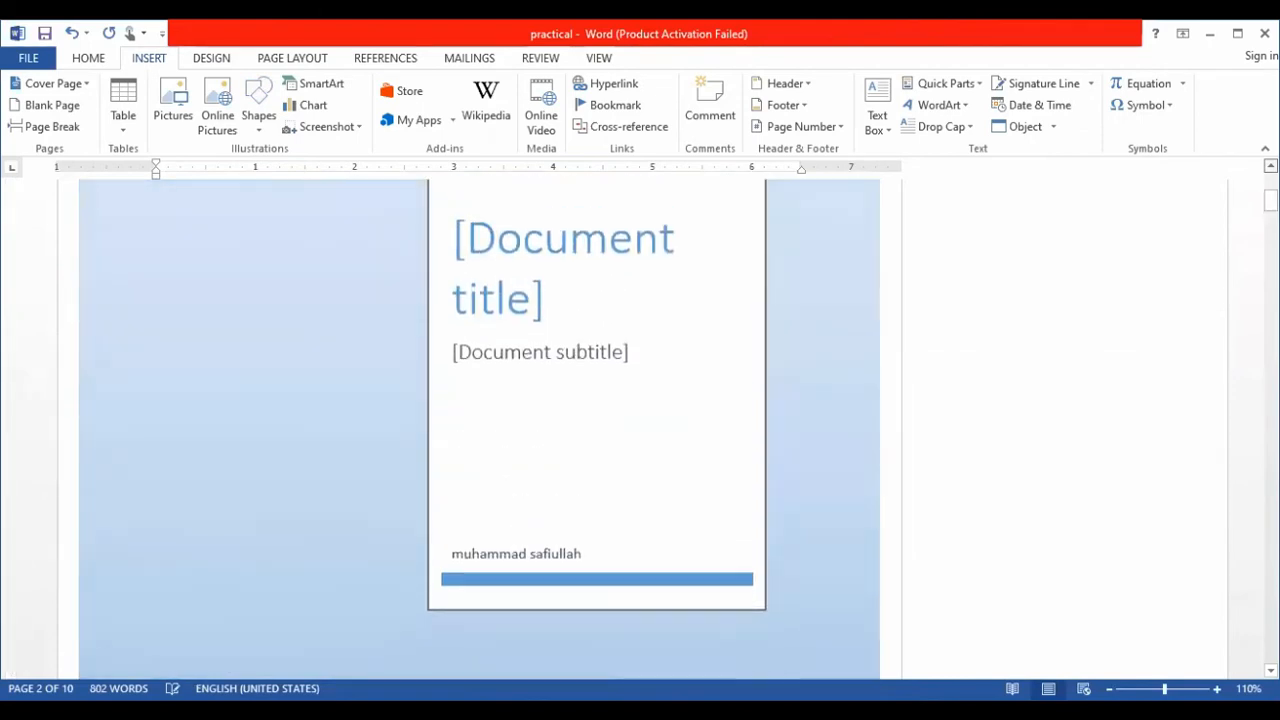
{"action": "scroll", "coordinate": [480, 430], "scroll_direction": "up", "scroll_amount": 5}
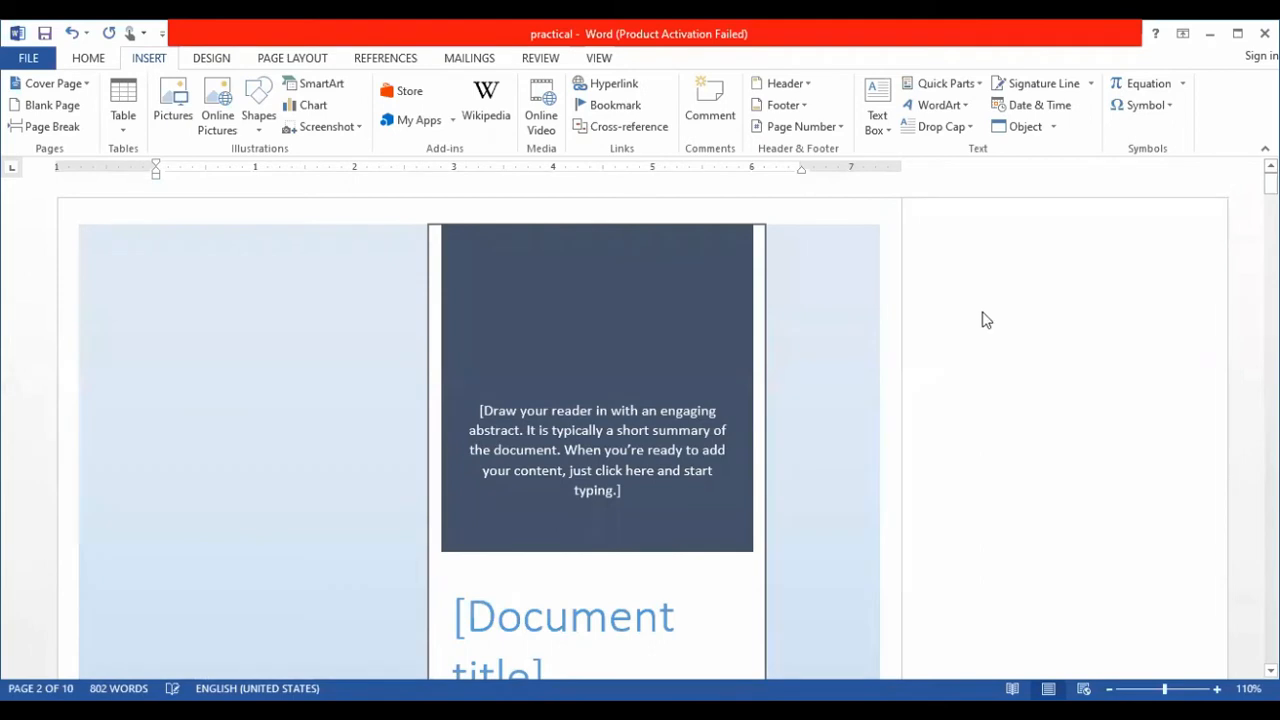
{"action": "left_click_drag", "start_coordinate": [1270, 184], "coordinate": [1270, 282]}
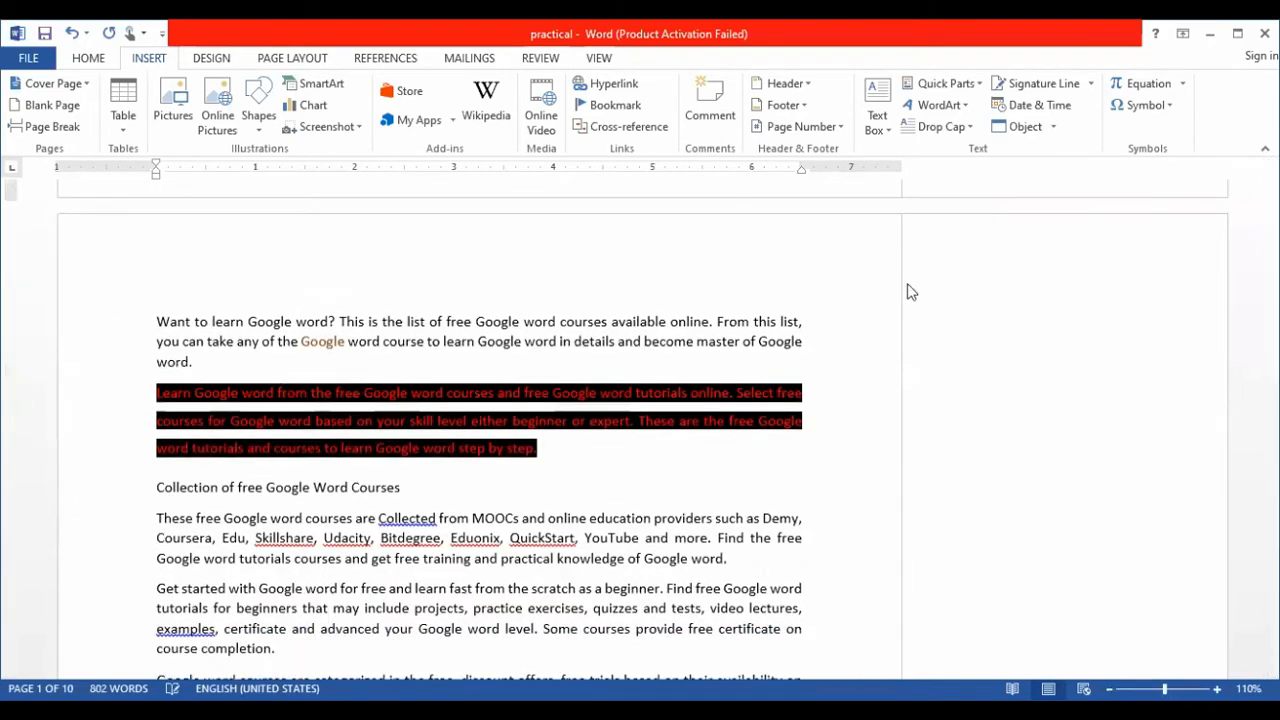
{"action": "left_click", "coordinate": [808, 315]}
{"action": "left_click", "coordinate": [151, 316]}
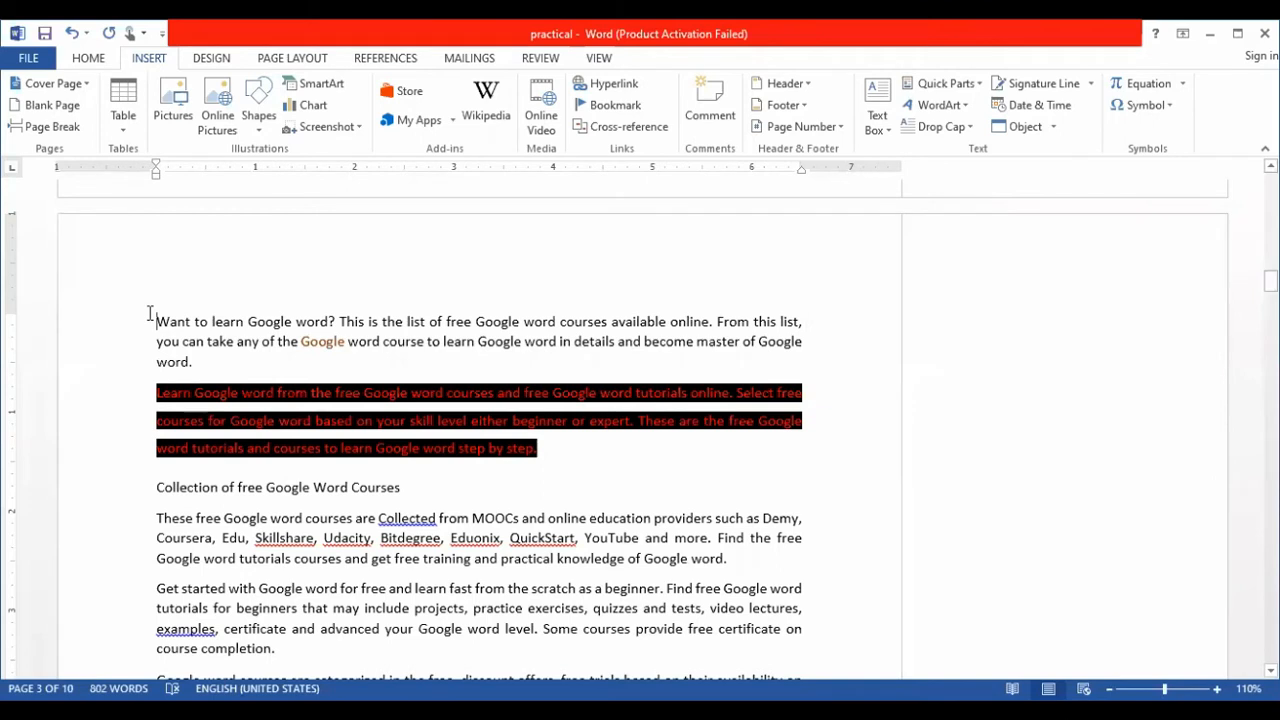
{"action": "left_click", "coordinate": [170, 97]}
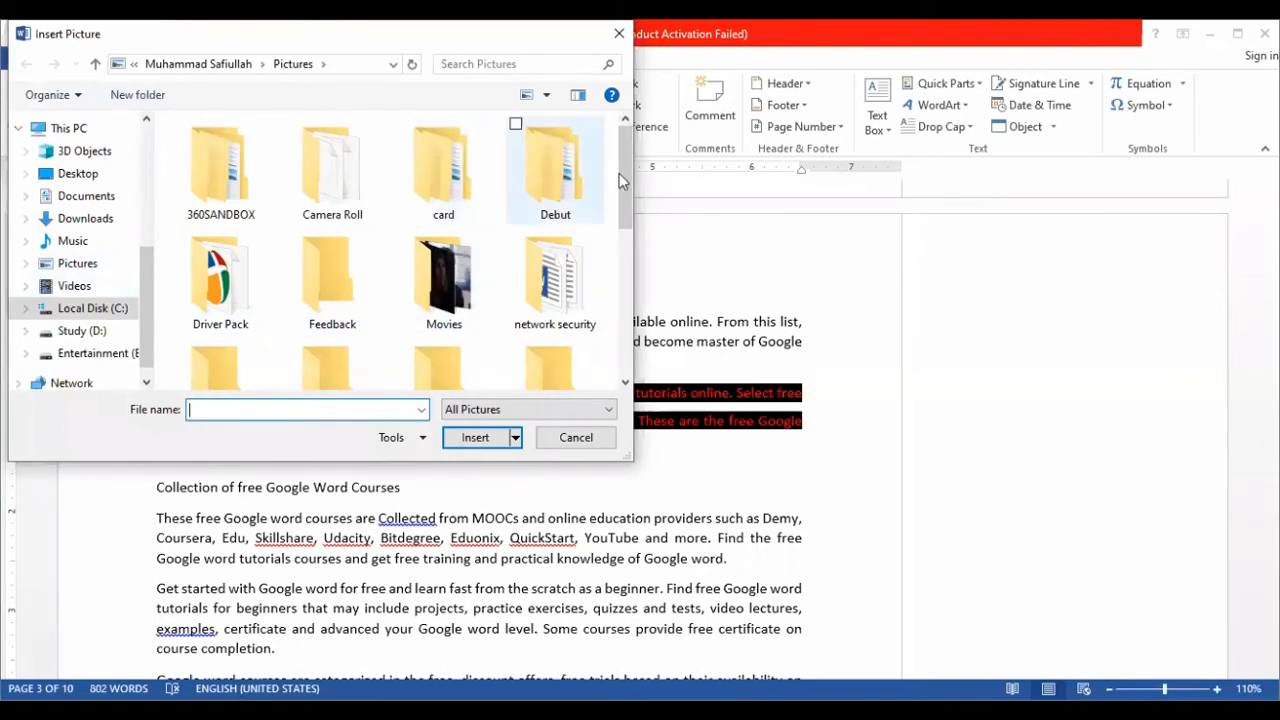
{"action": "scroll", "coordinate": [624, 163], "scroll_direction": "down", "scroll_amount": 1}
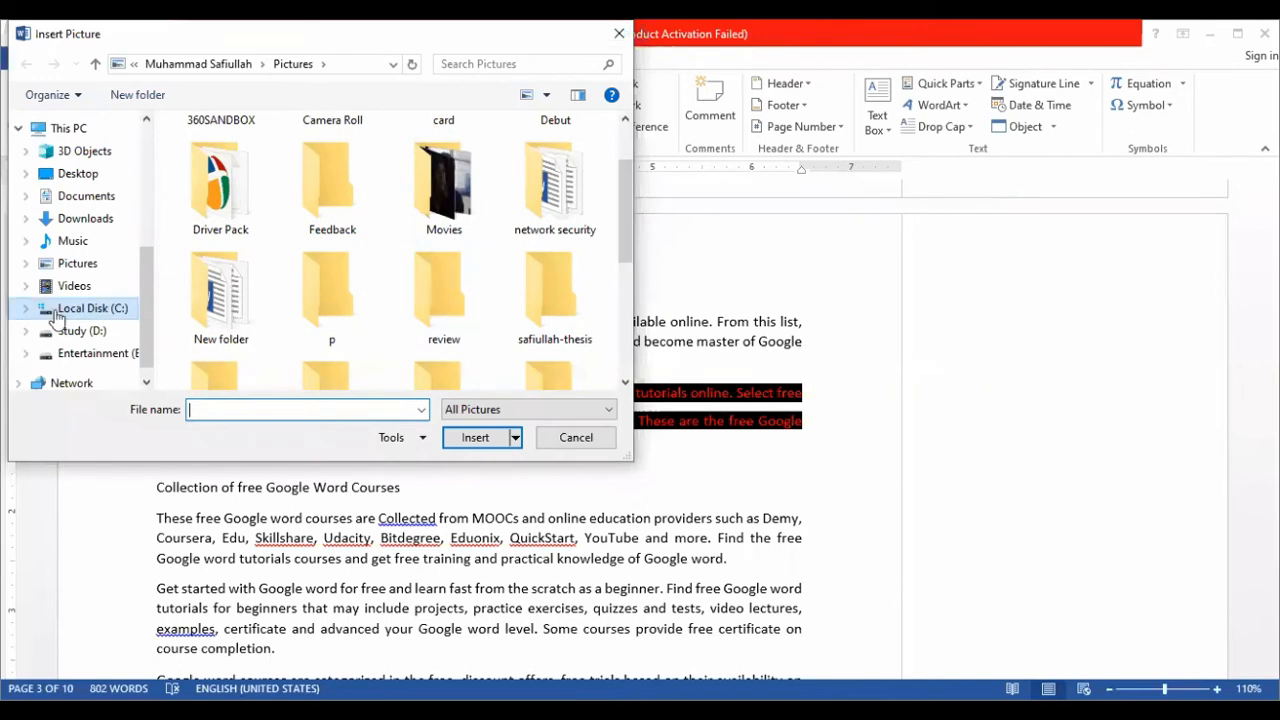
{"action": "left_click", "coordinate": [78, 173]}
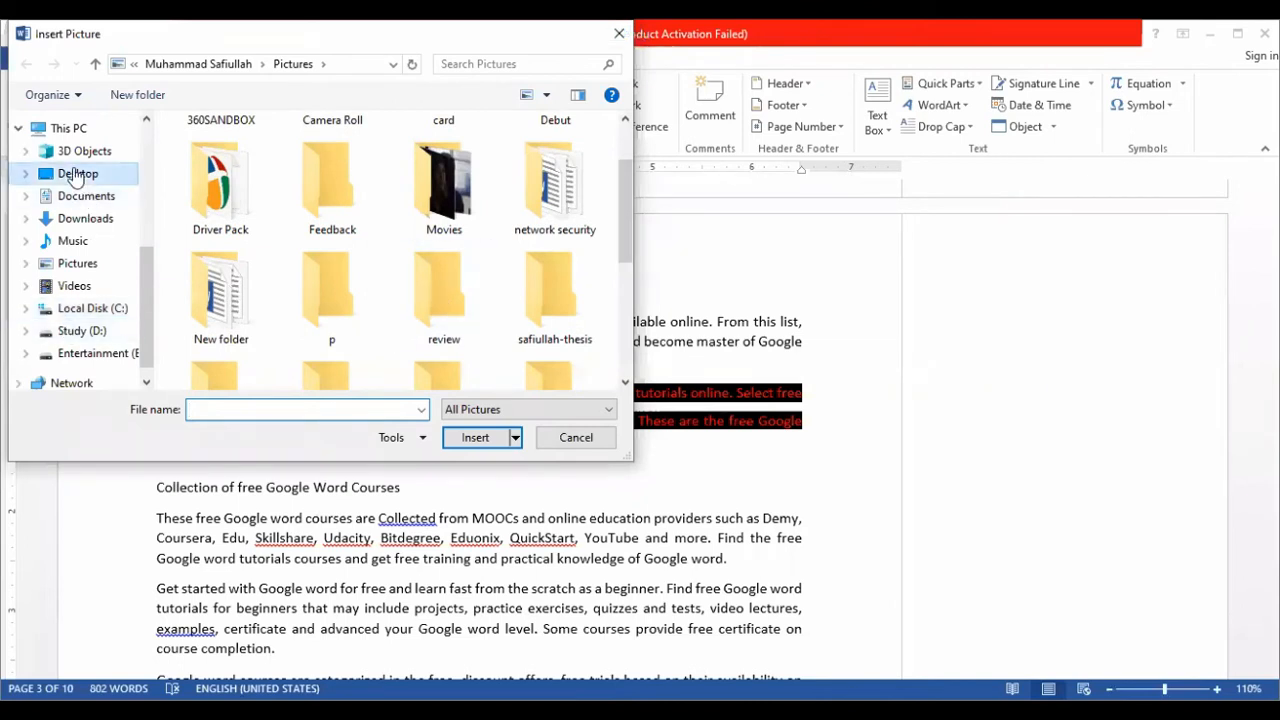
{"action": "left_click", "coordinate": [225, 167]}
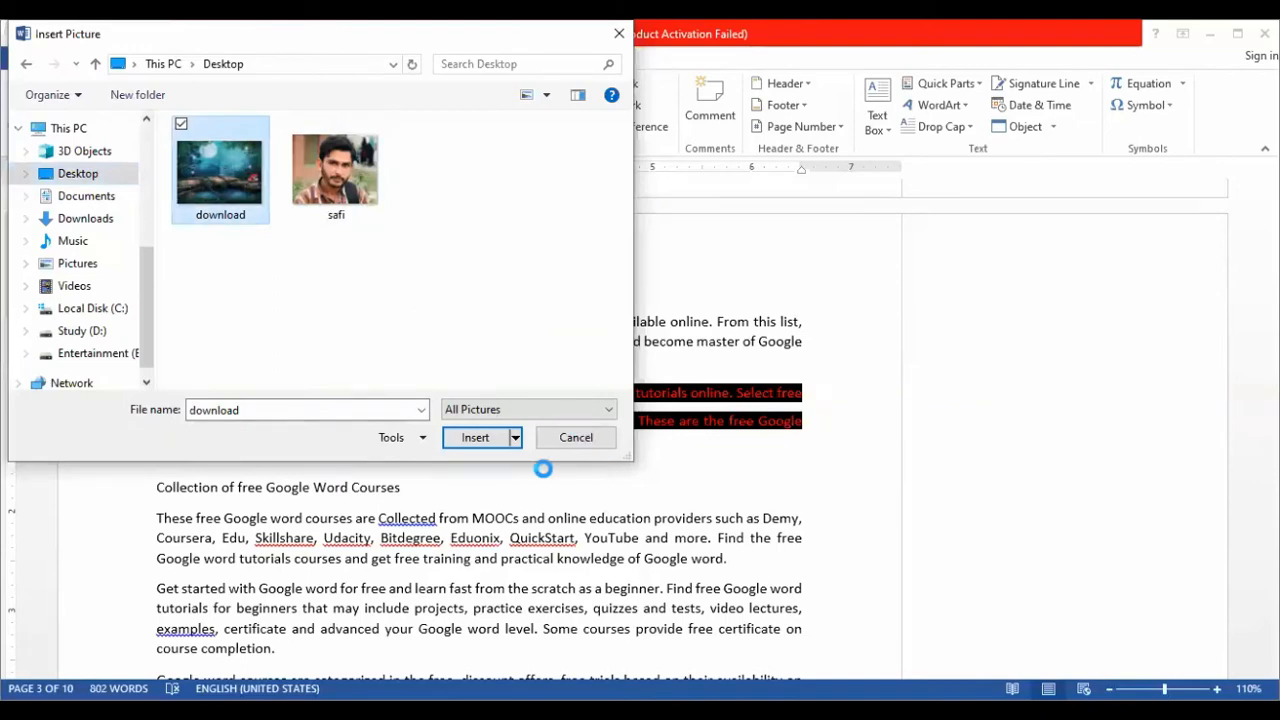
{"action": "left_click", "coordinate": [476, 438]}
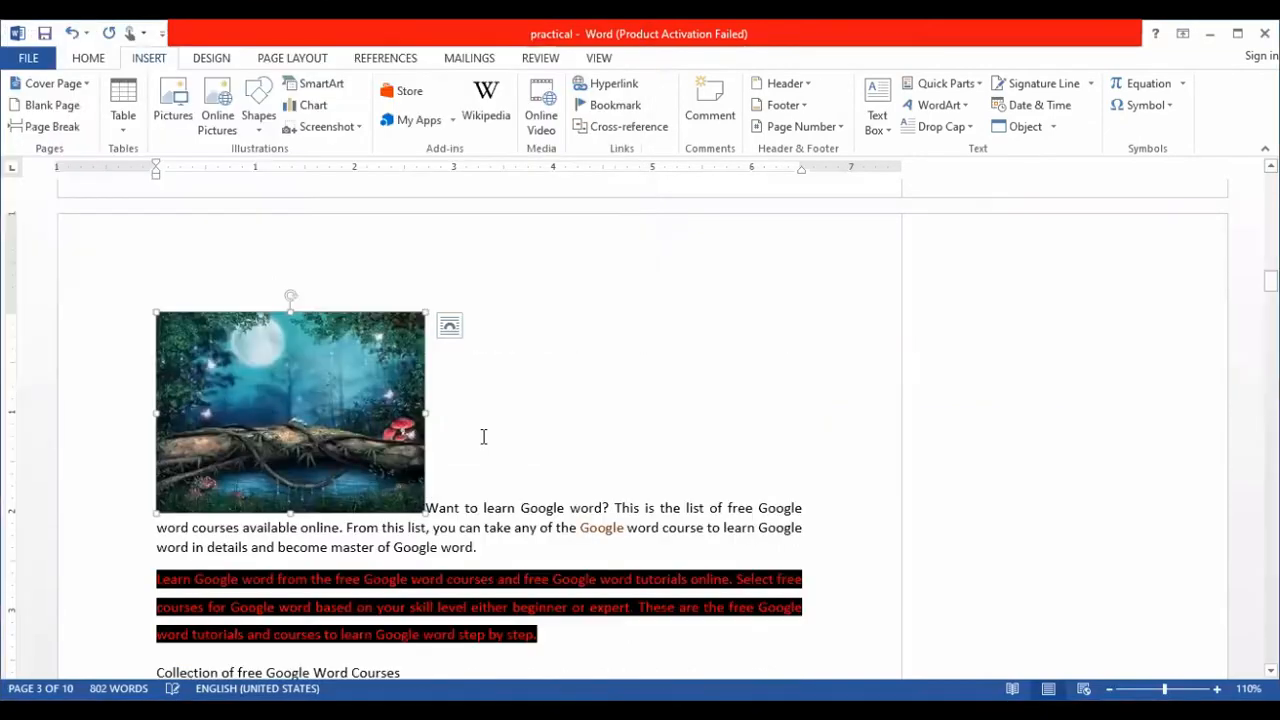
- Try the tight, through, in-front, top-and-bottom and inline layouts on the forest picture, and finish with Square text wrapping
{"action": "left_click", "coordinate": [449, 327]}
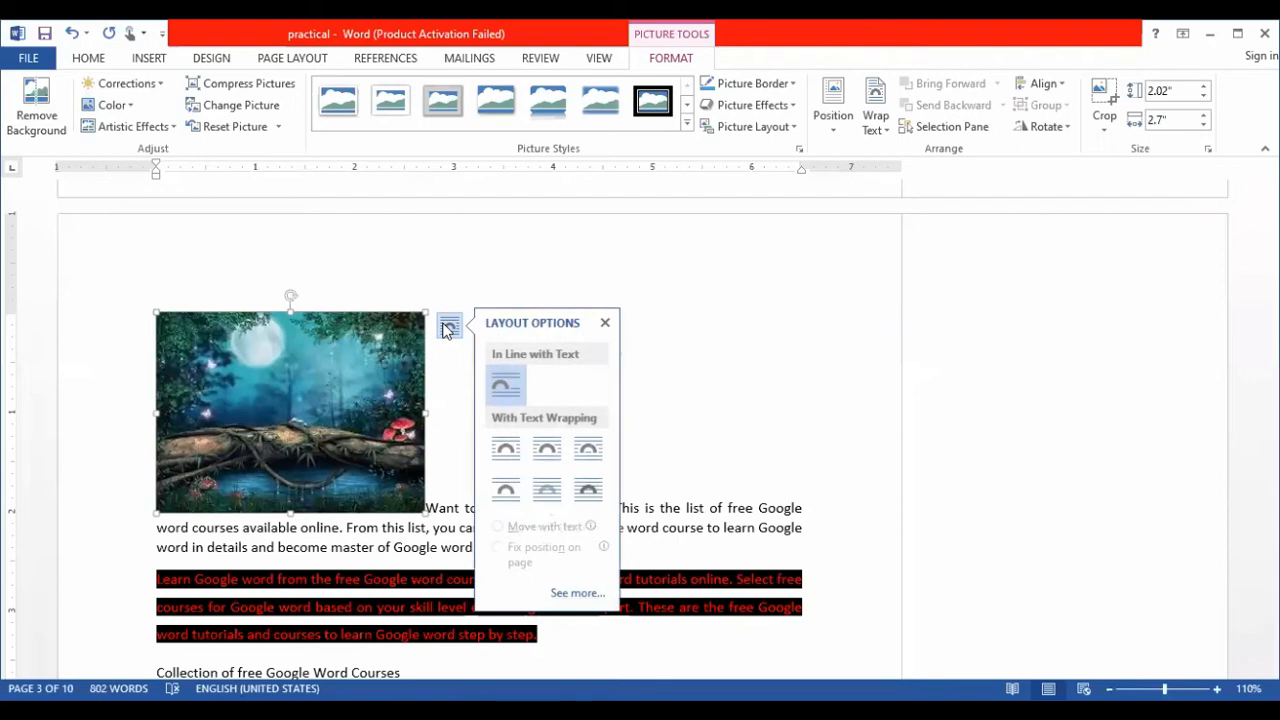
{"action": "left_click", "coordinate": [505, 454]}
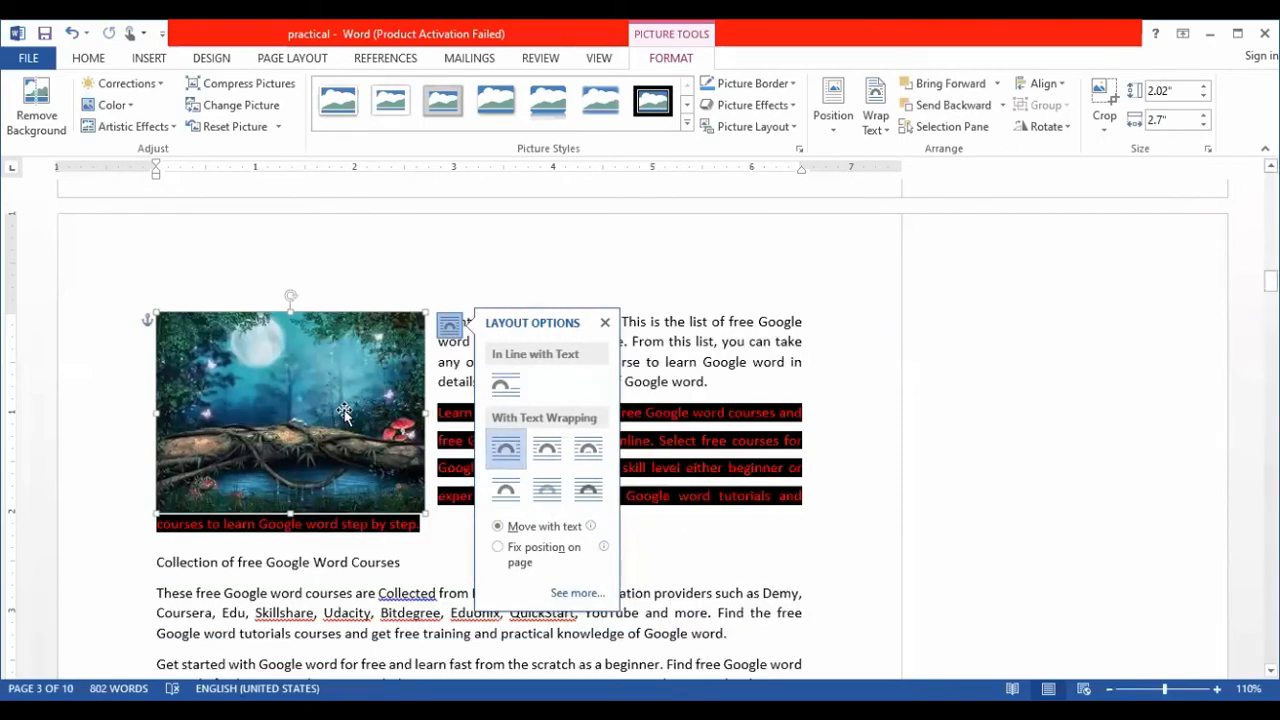
{"action": "left_click", "coordinate": [551, 448]}
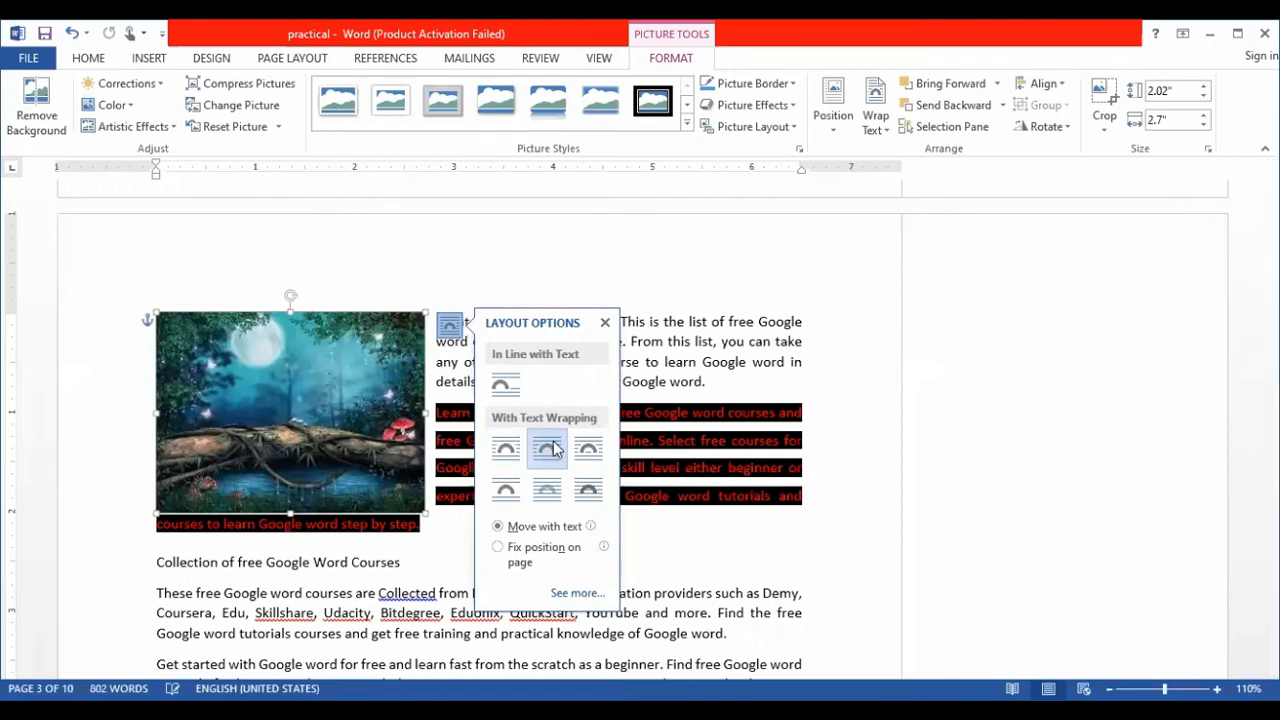
{"action": "left_click", "coordinate": [589, 450]}
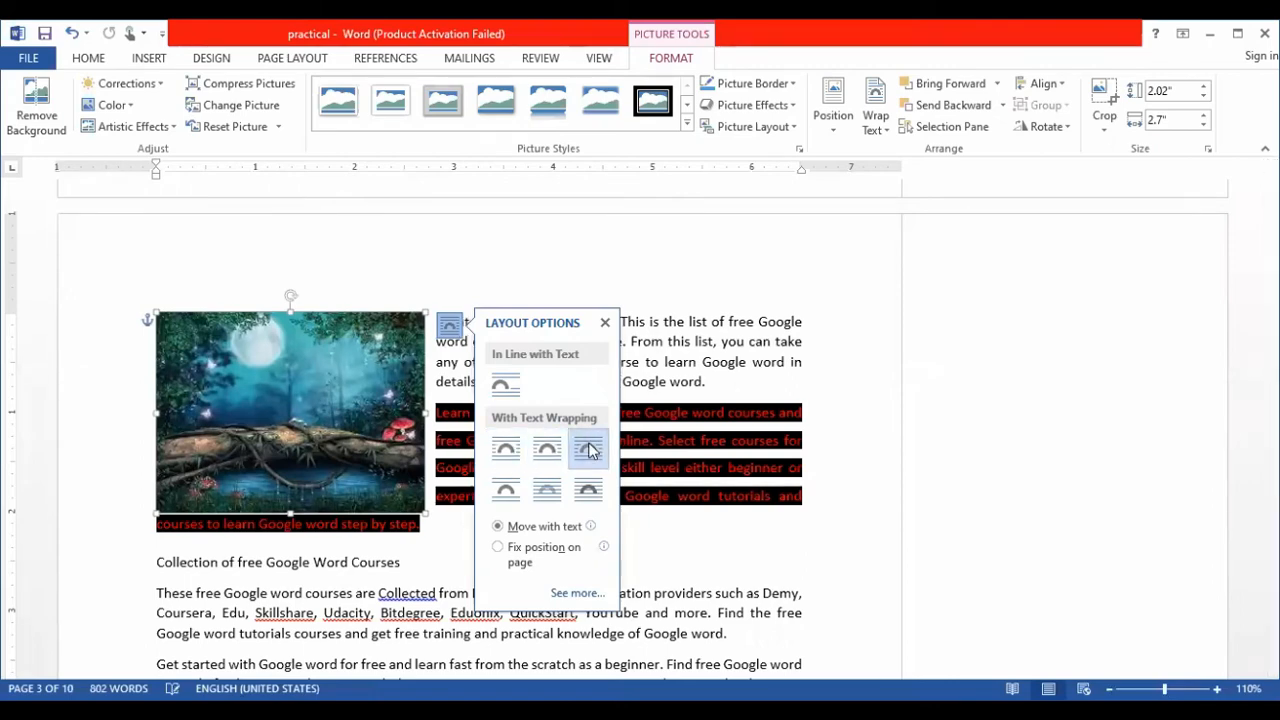
{"action": "left_click", "coordinate": [589, 490]}
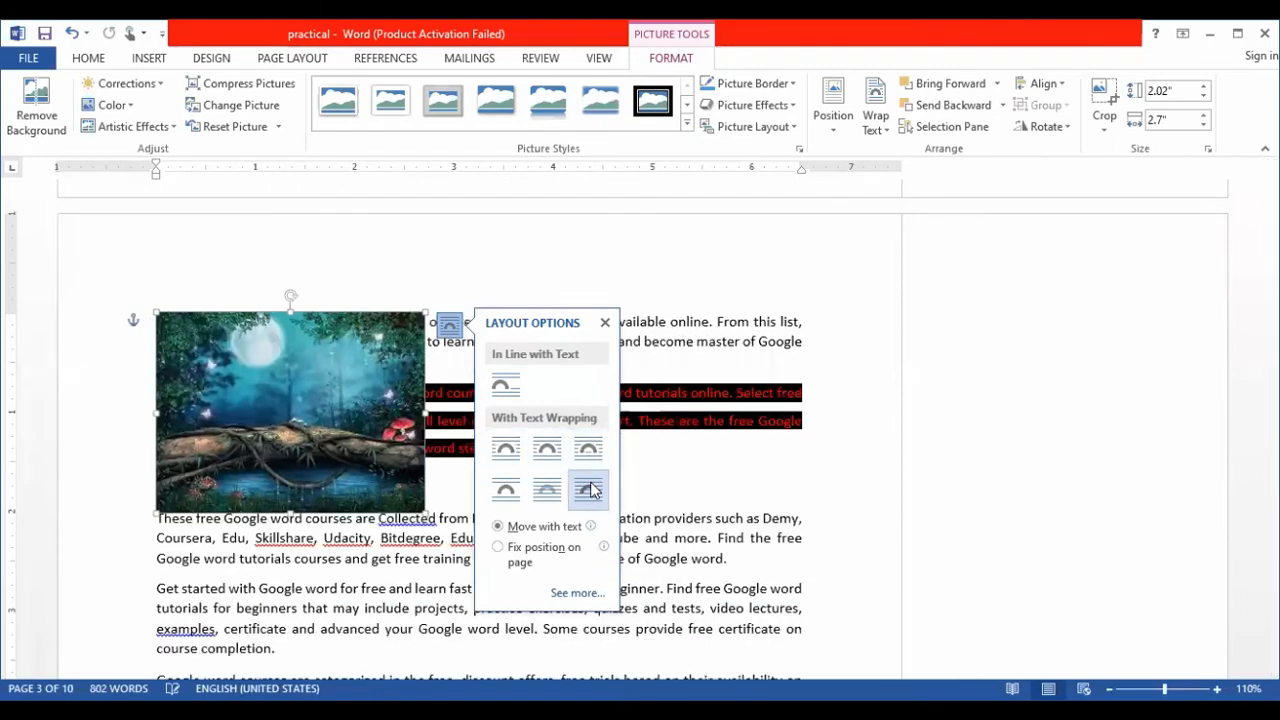
{"action": "left_click", "coordinate": [497, 490]}
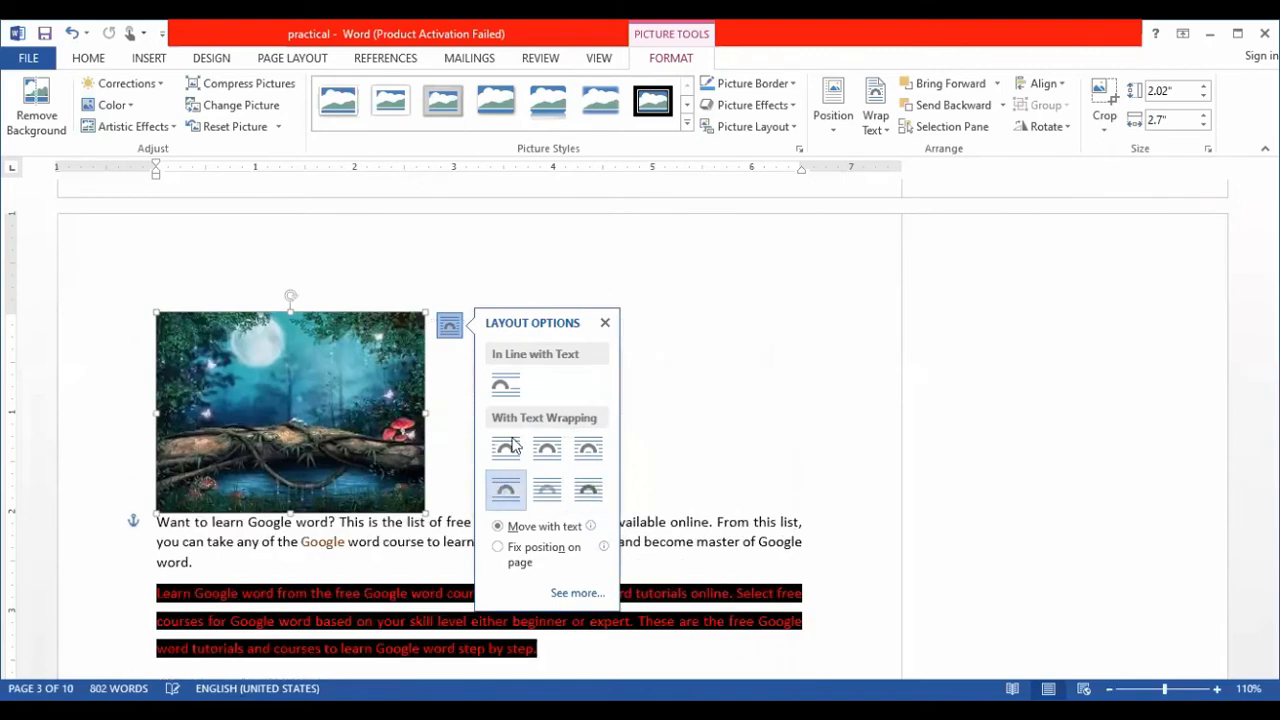
{"action": "left_click", "coordinate": [500, 385]}
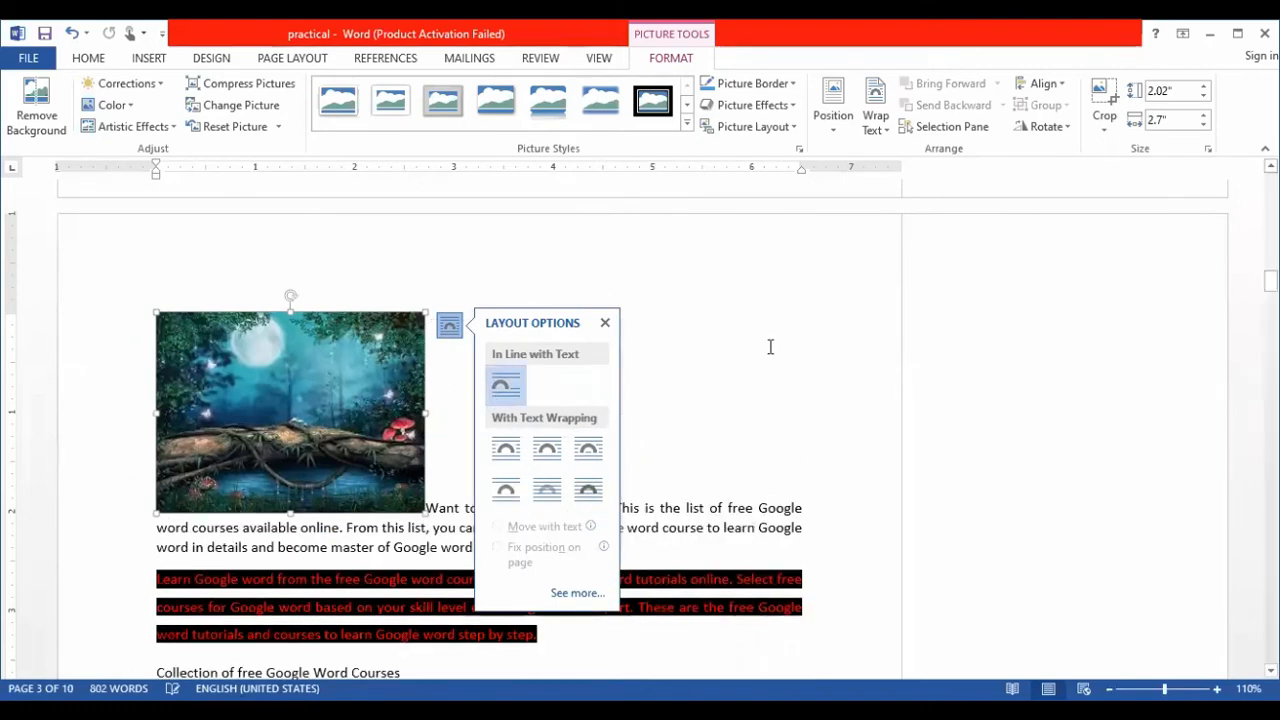
{"action": "left_click", "coordinate": [506, 449]}
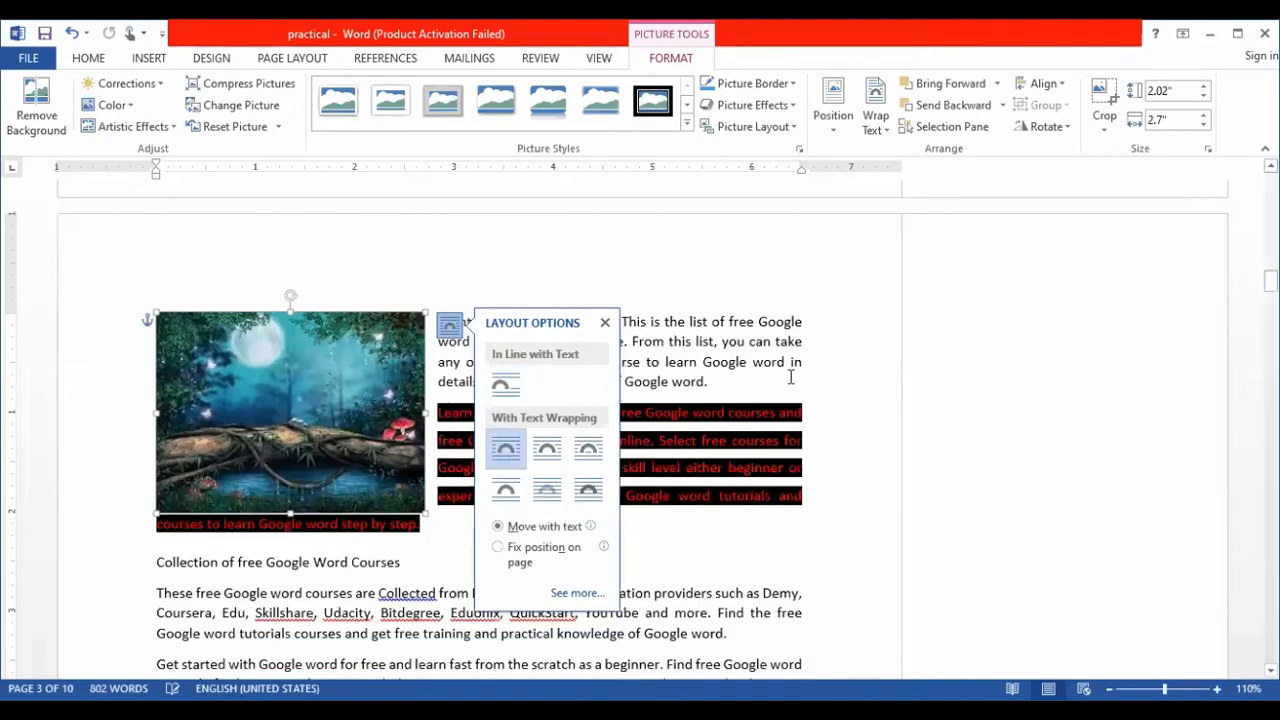
{"action": "left_click", "coordinate": [834, 376]}
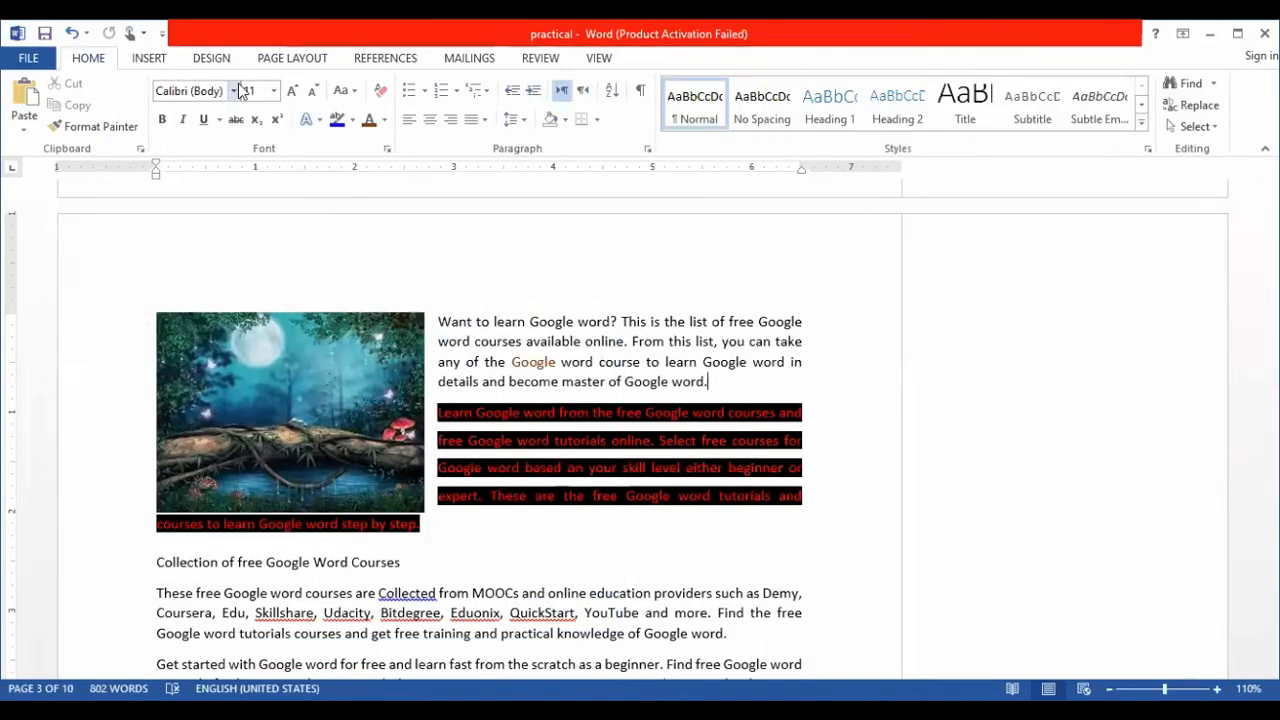
- Search online pictures through Bing for "ms word", with the insertion point after "become master of Google word."
{"action": "left_click", "coordinate": [155, 66]}
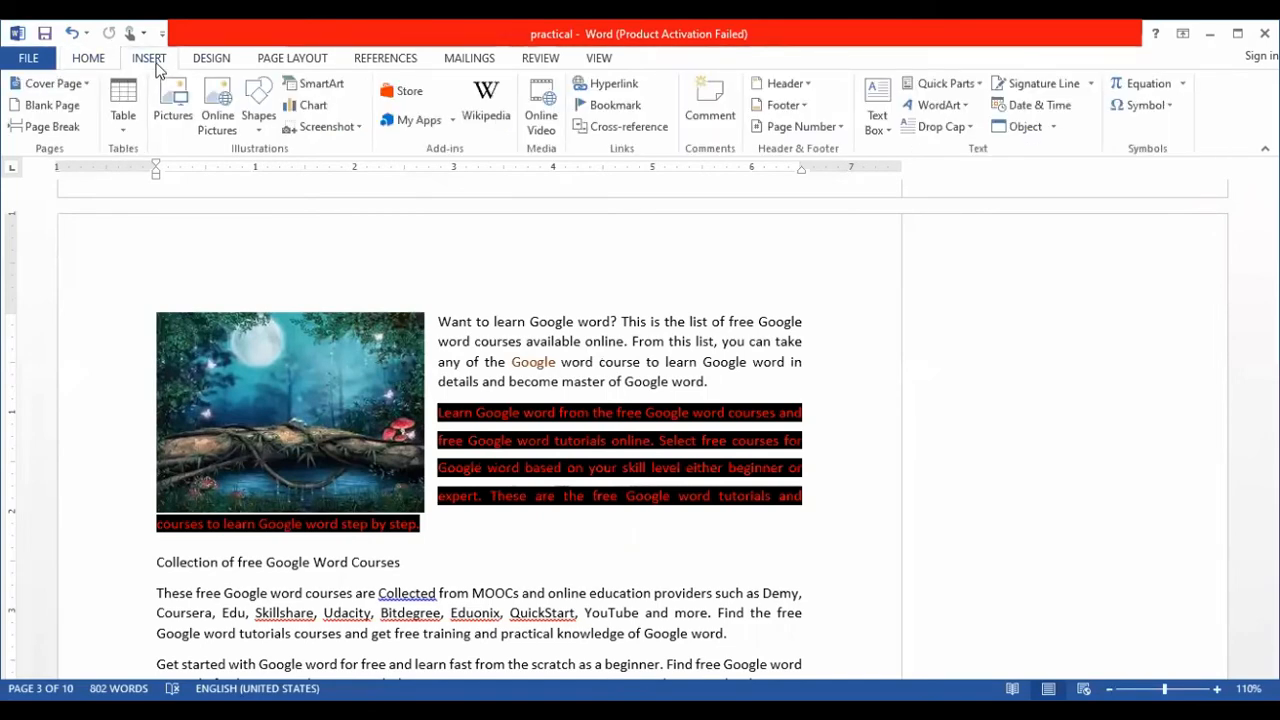
{"action": "left_click", "coordinate": [258, 115]}
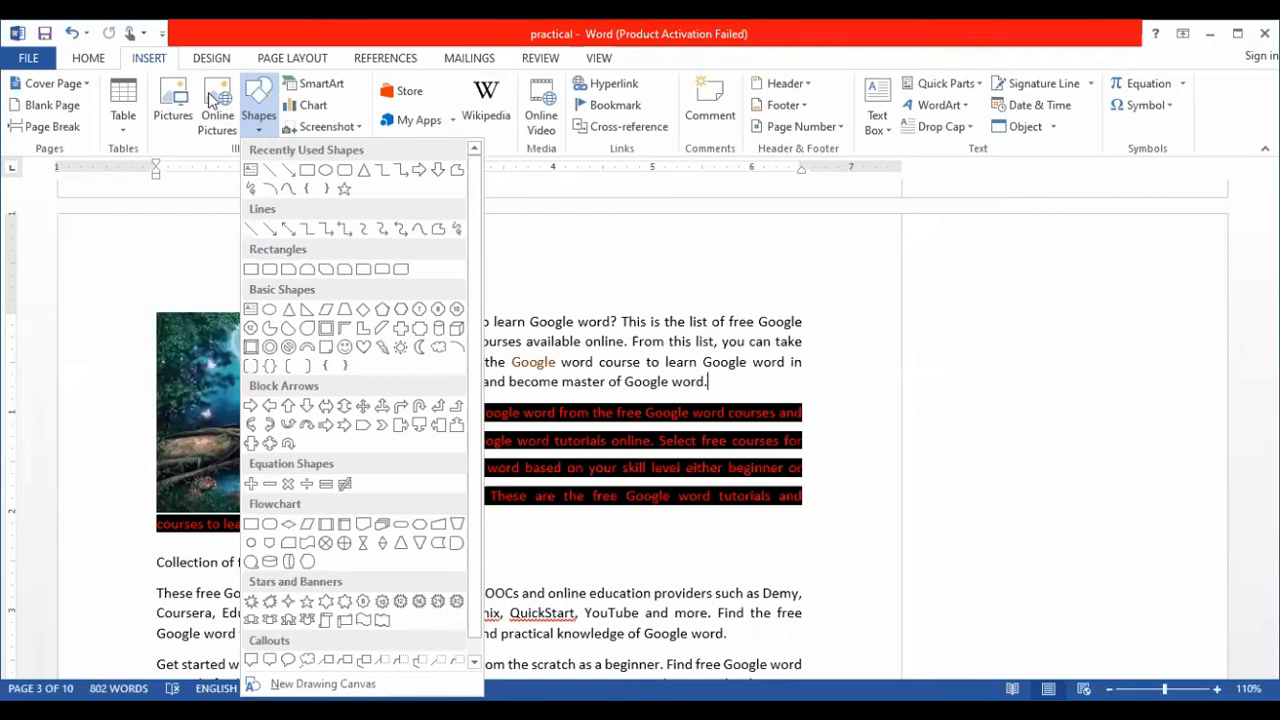
{"action": "left_click", "coordinate": [187, 190]}
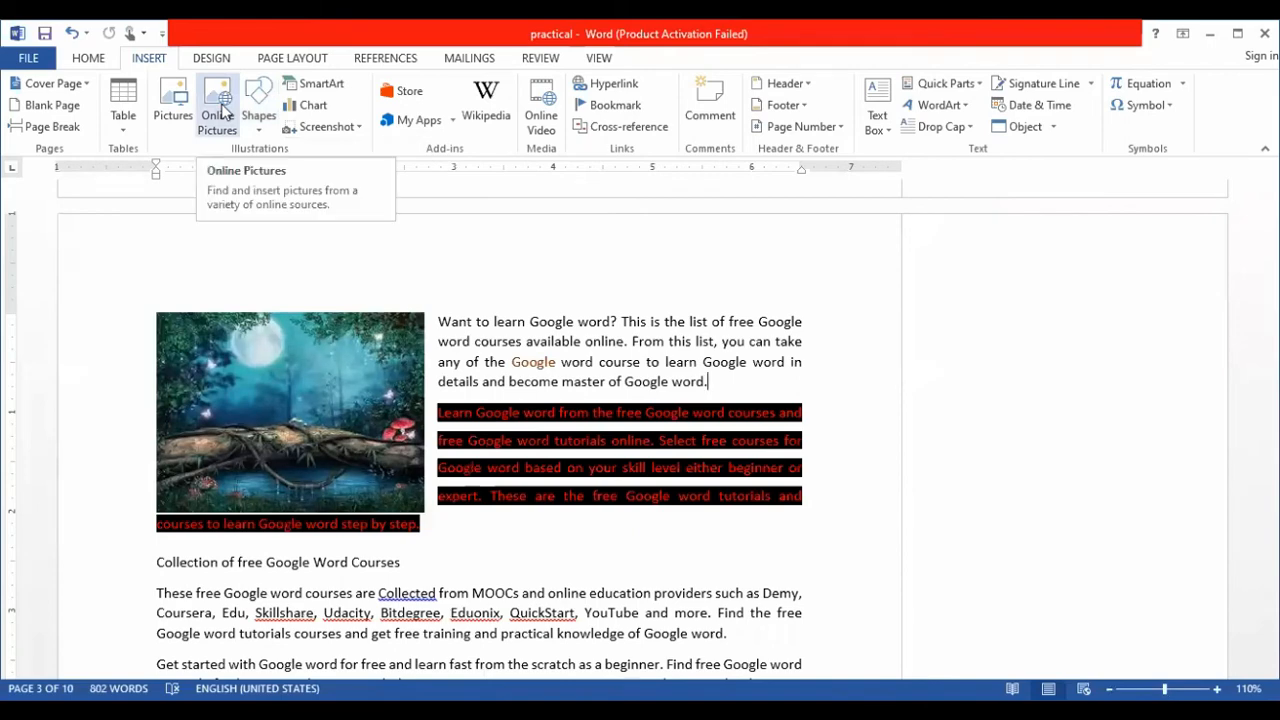
{"action": "left_click", "coordinate": [220, 112]}
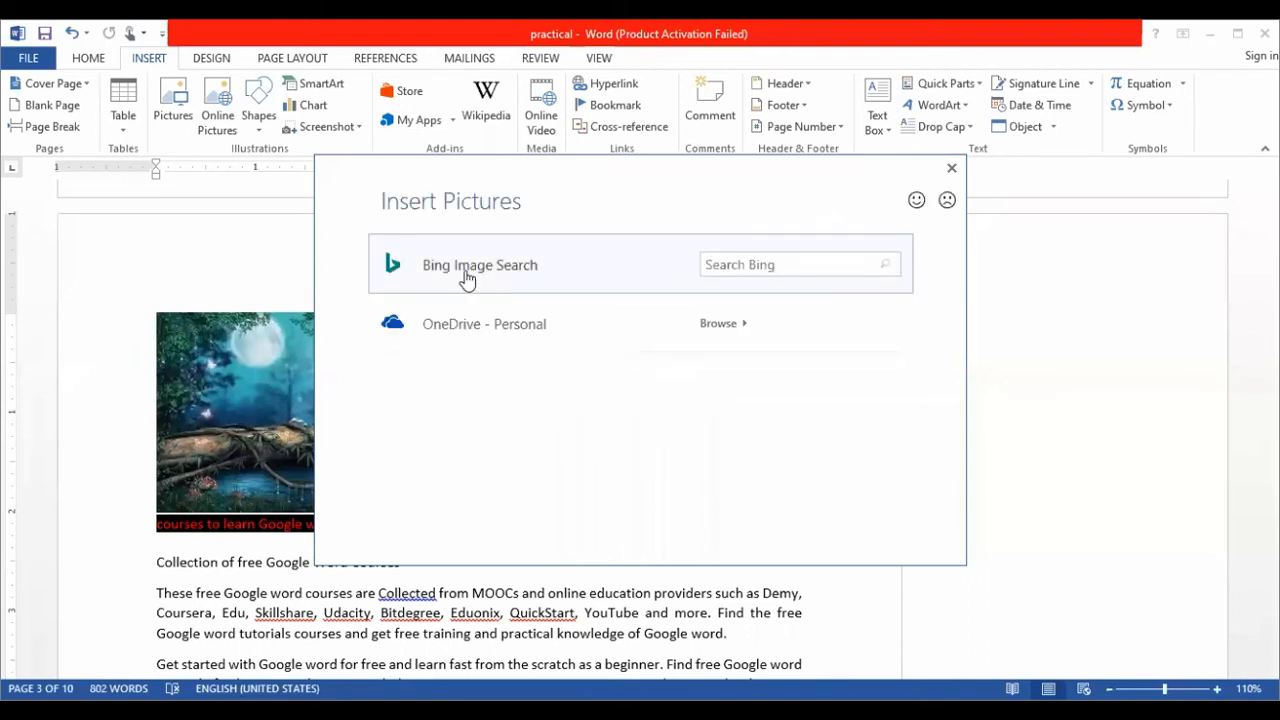
{"action": "left_click", "coordinate": [770, 268]}
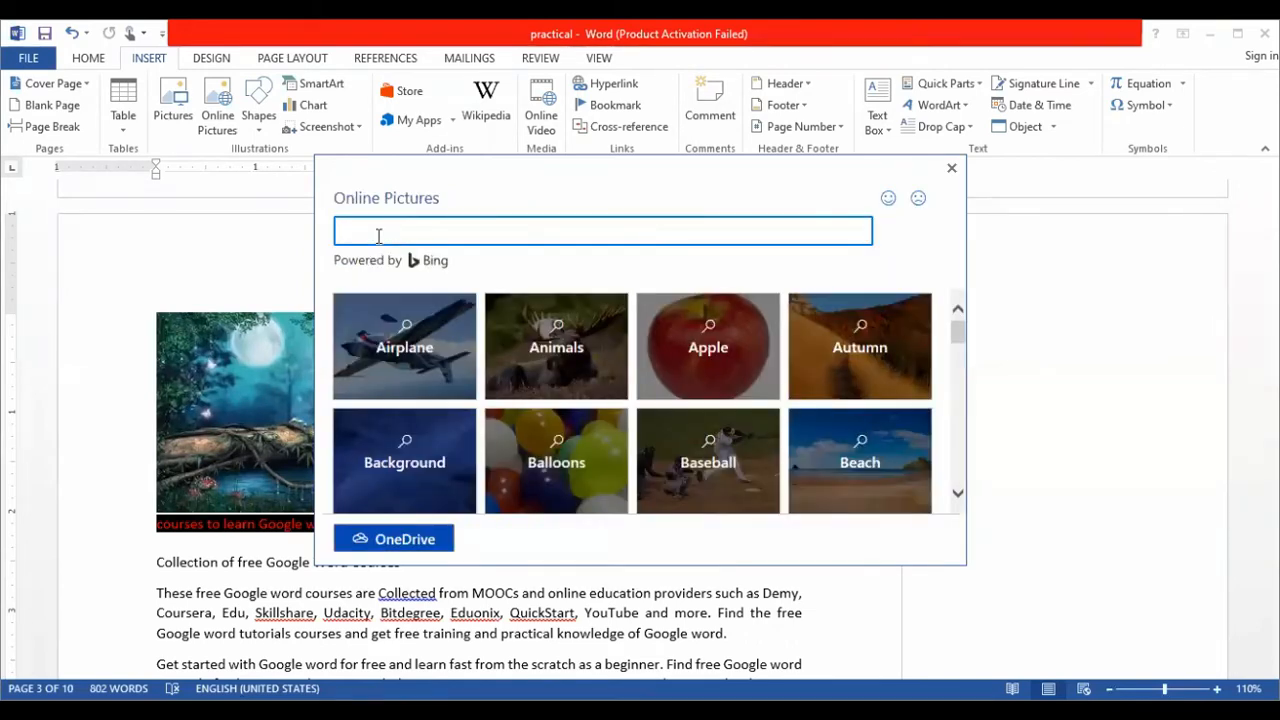
{"action": "type", "text": "w"}
{"action": "key", "text": "BackSpace"}
{"action": "type", "text": "ms word"}
{"action": "key", "text": "Return"}
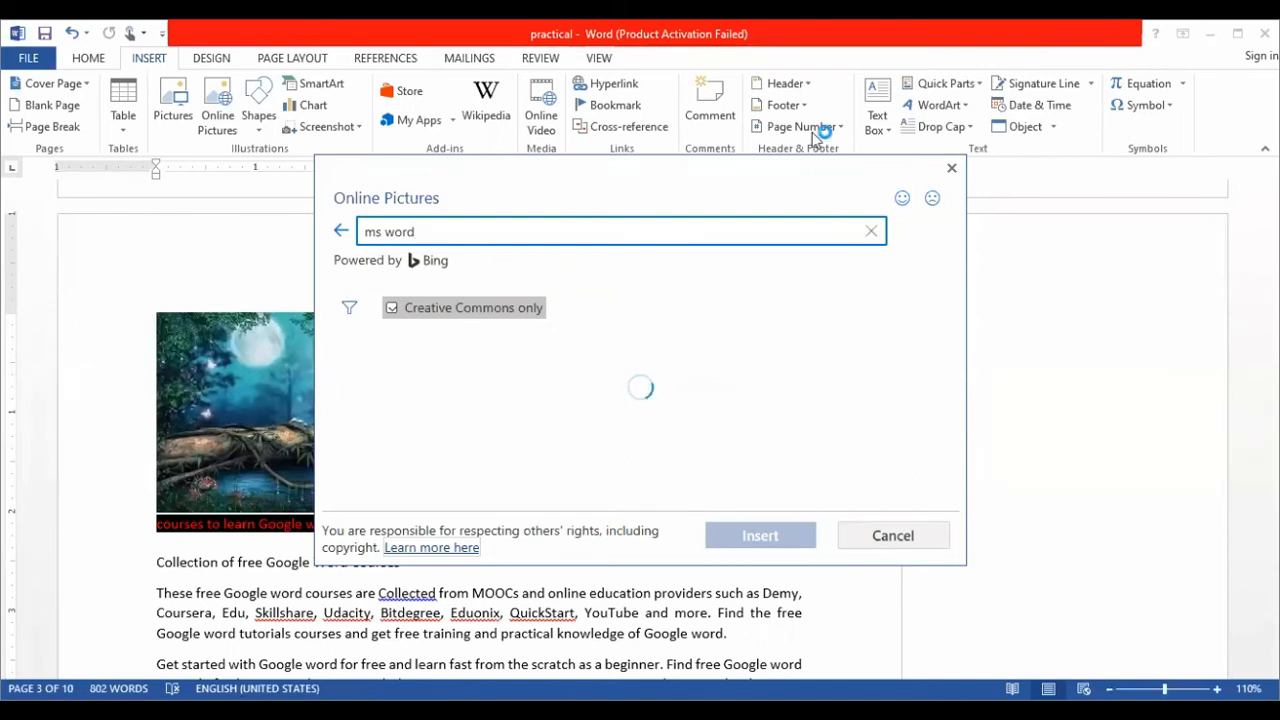
- Insert the first blue Word logo from the image results and reduce its height to about 3.9 inches
{"action": "left_click", "coordinate": [438, 374]}
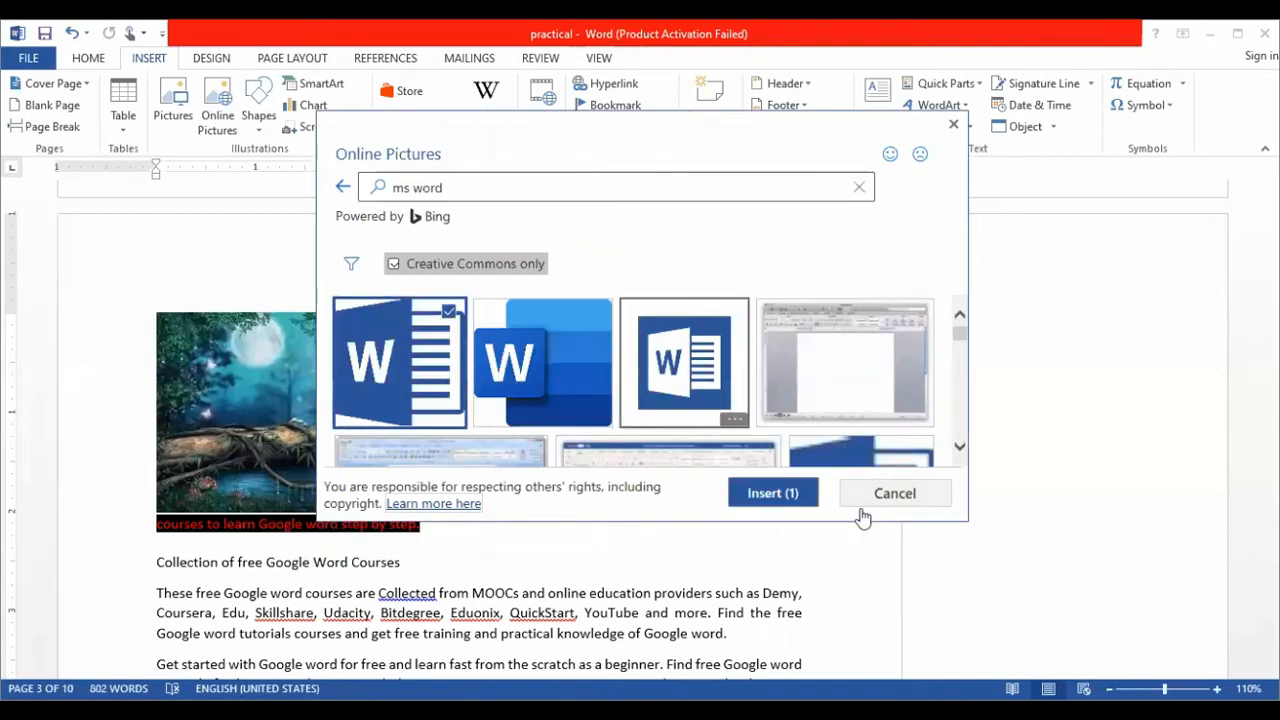
{"action": "left_click", "coordinate": [790, 495]}
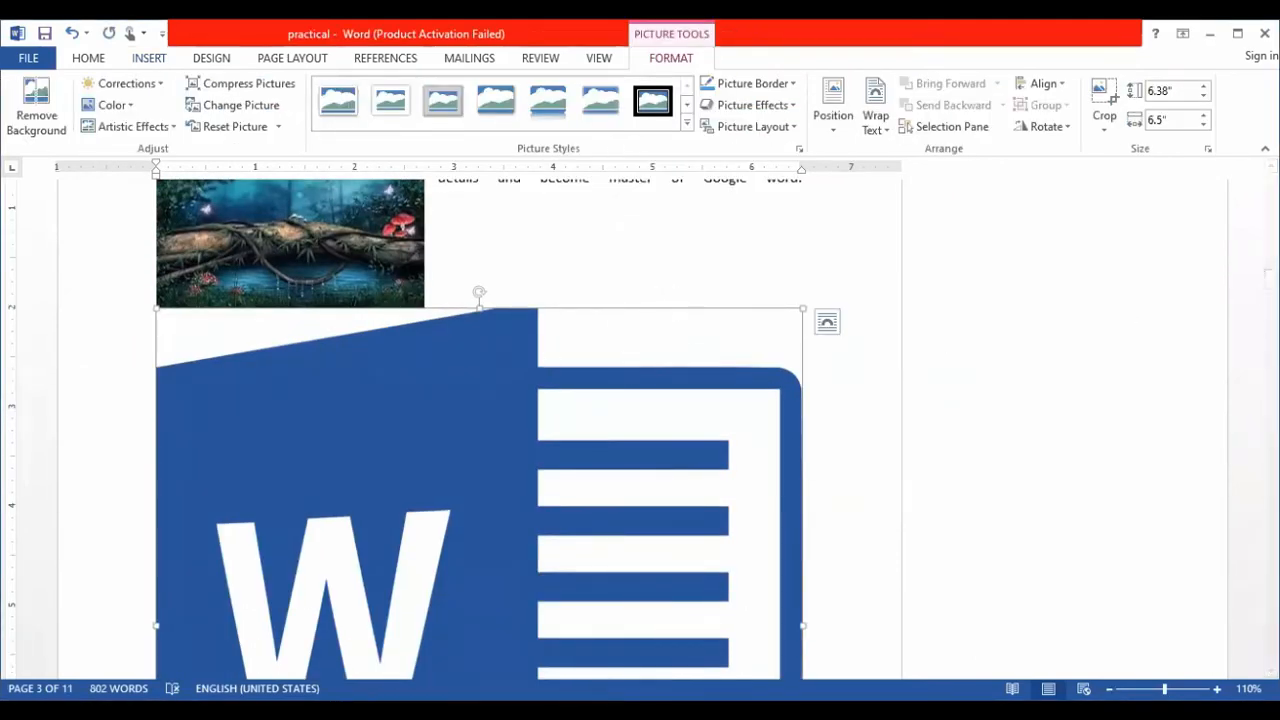
{"action": "mouse_move", "coordinate": [1271, 279]}
{"action": "left_mouse_down"}
{"action": "mouse_move", "coordinate": [1271, 310]}
{"action": "mouse_move", "coordinate": [1271, 267]}
{"action": "mouse_move", "coordinate": [1271, 283]}
{"action": "left_mouse_up"}
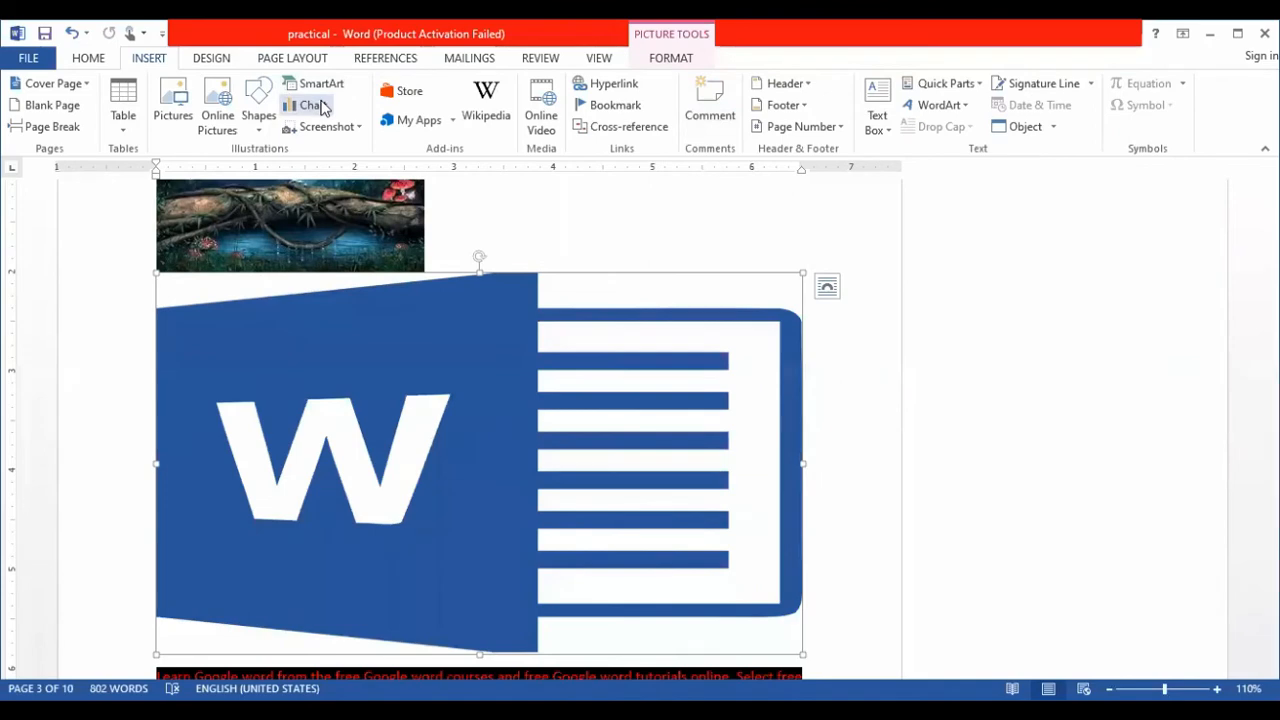
- Insert a Clustered Column chart with the default sample data and dismiss the Office activation wizard
{"action": "left_click", "coordinate": [314, 105]}
{"action": "mouse_move", "coordinate": [585, 303]}
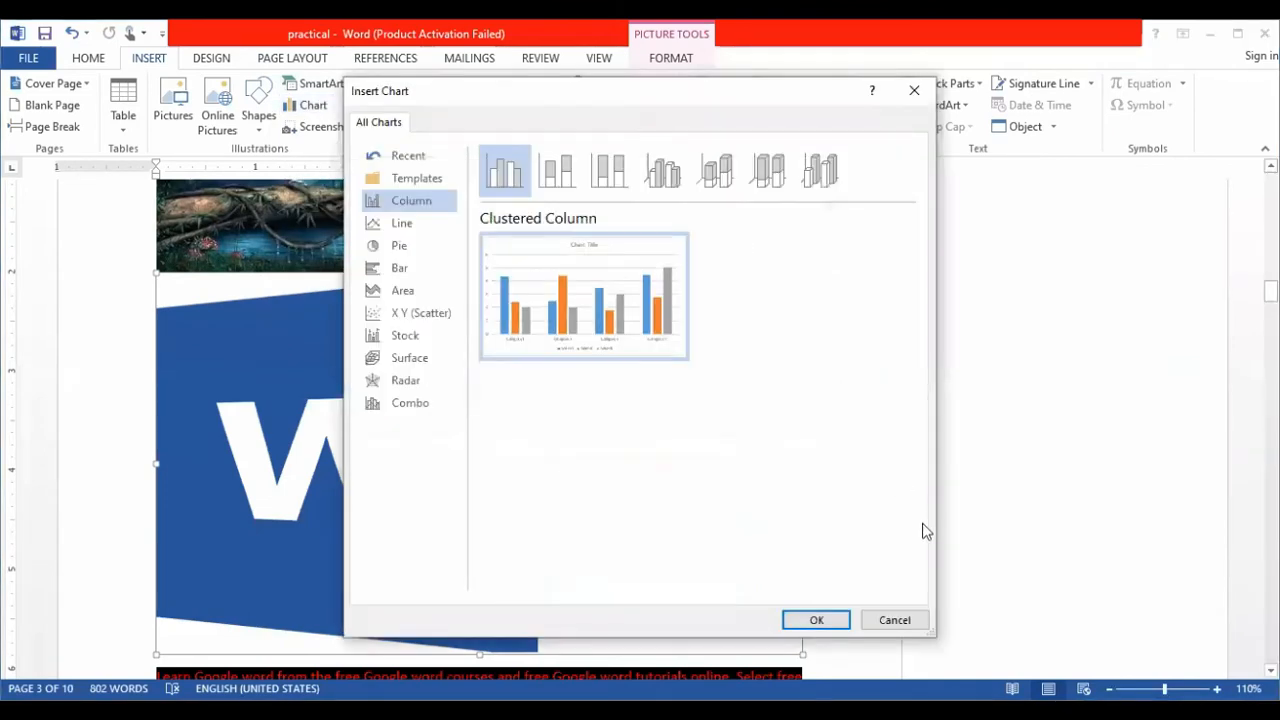
{"action": "left_click", "coordinate": [890, 617]}
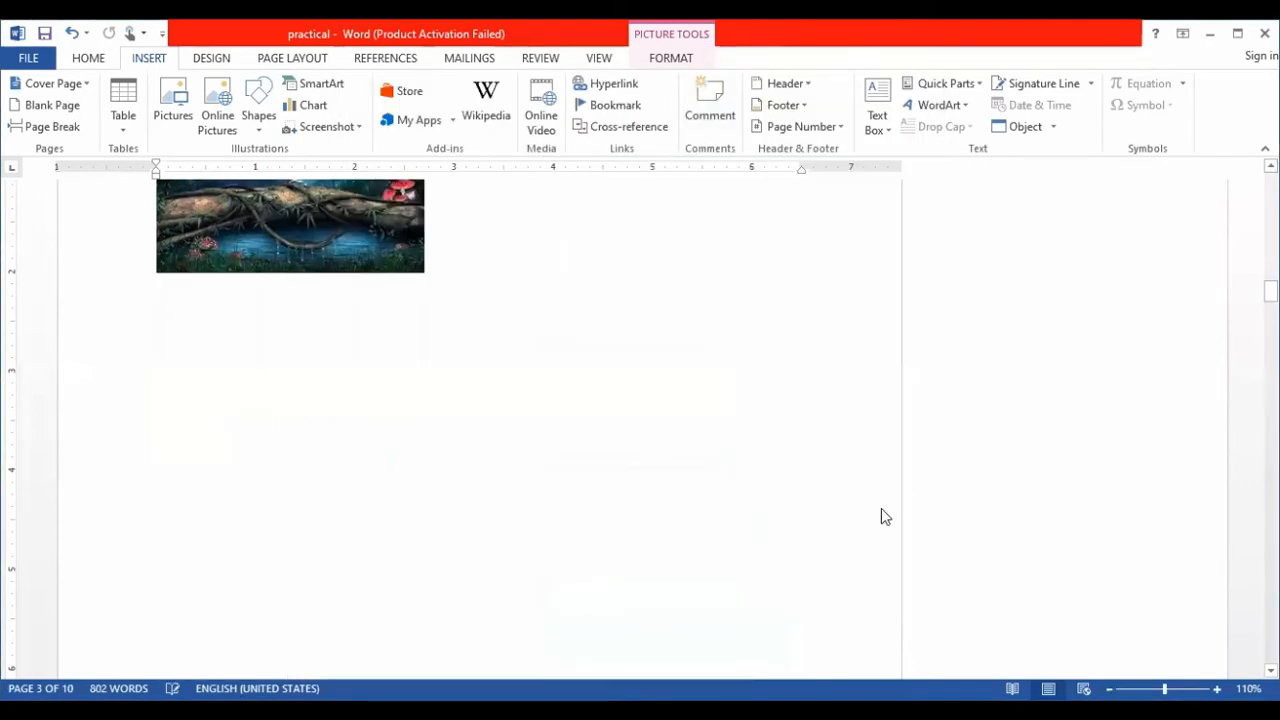
{"action": "left_click", "coordinate": [632, 464]}
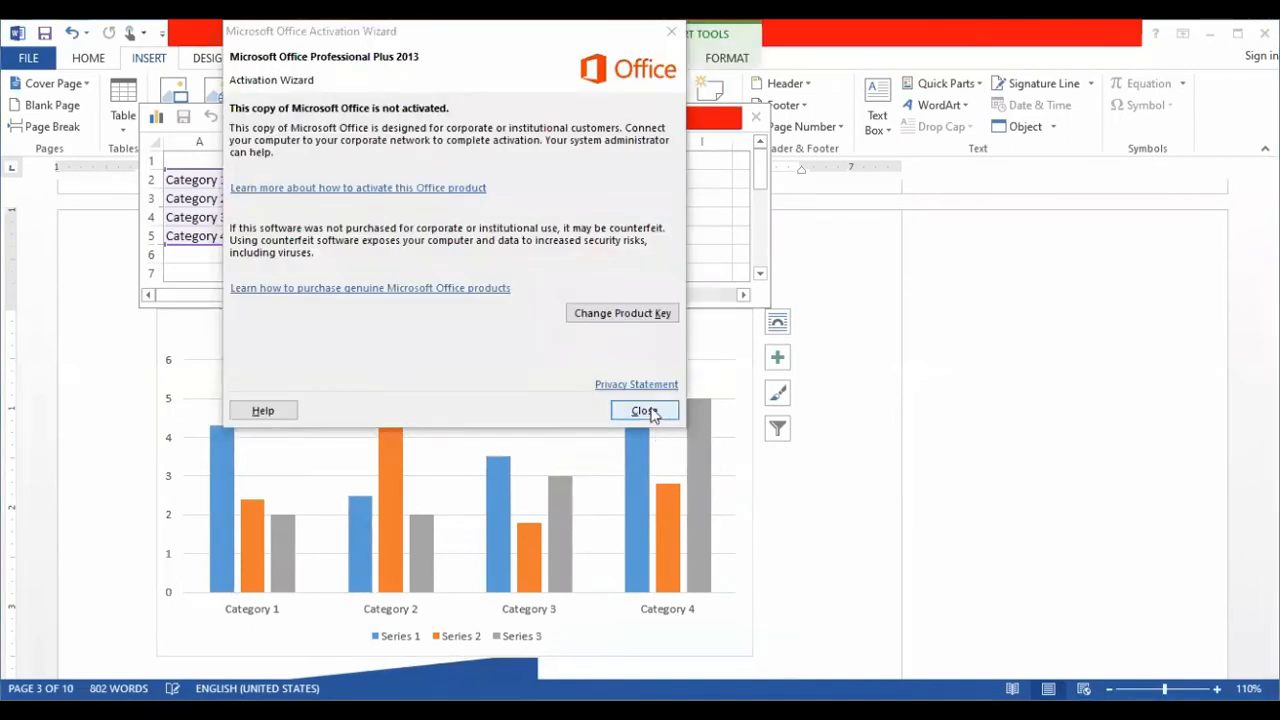
{"action": "left_click", "coordinate": [645, 411]}
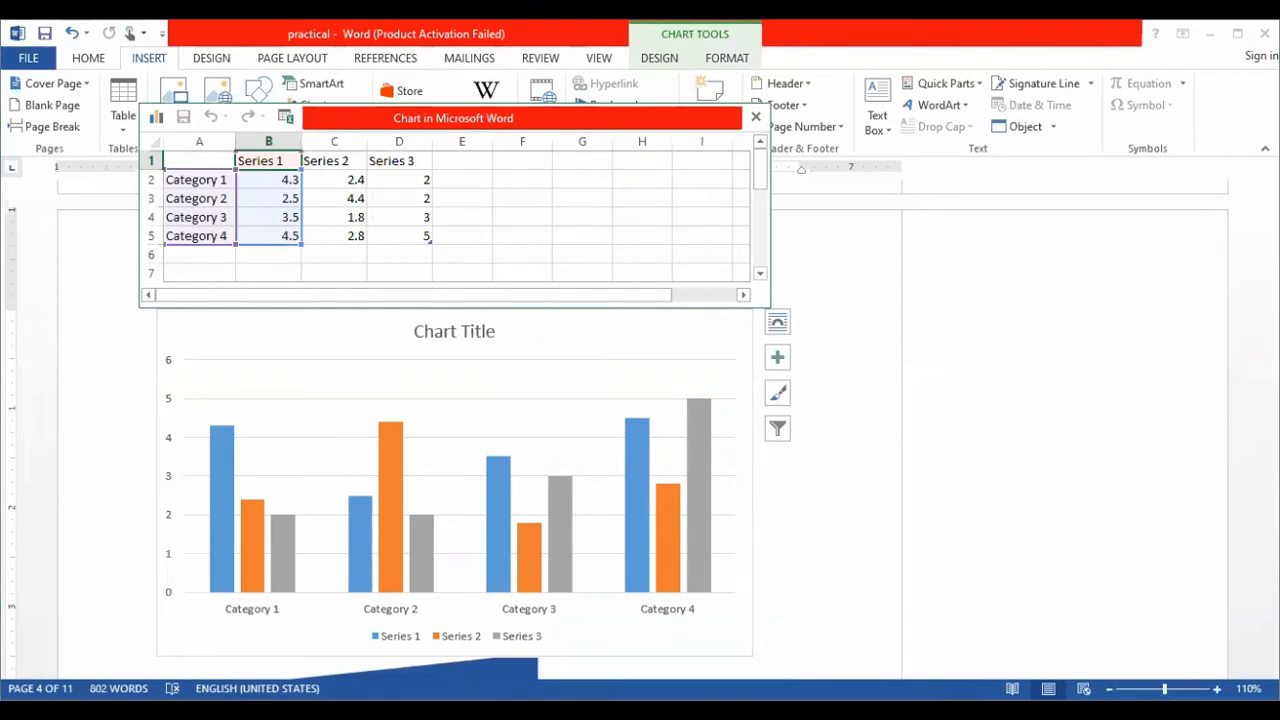
{"action": "left_click", "coordinate": [826, 499]}
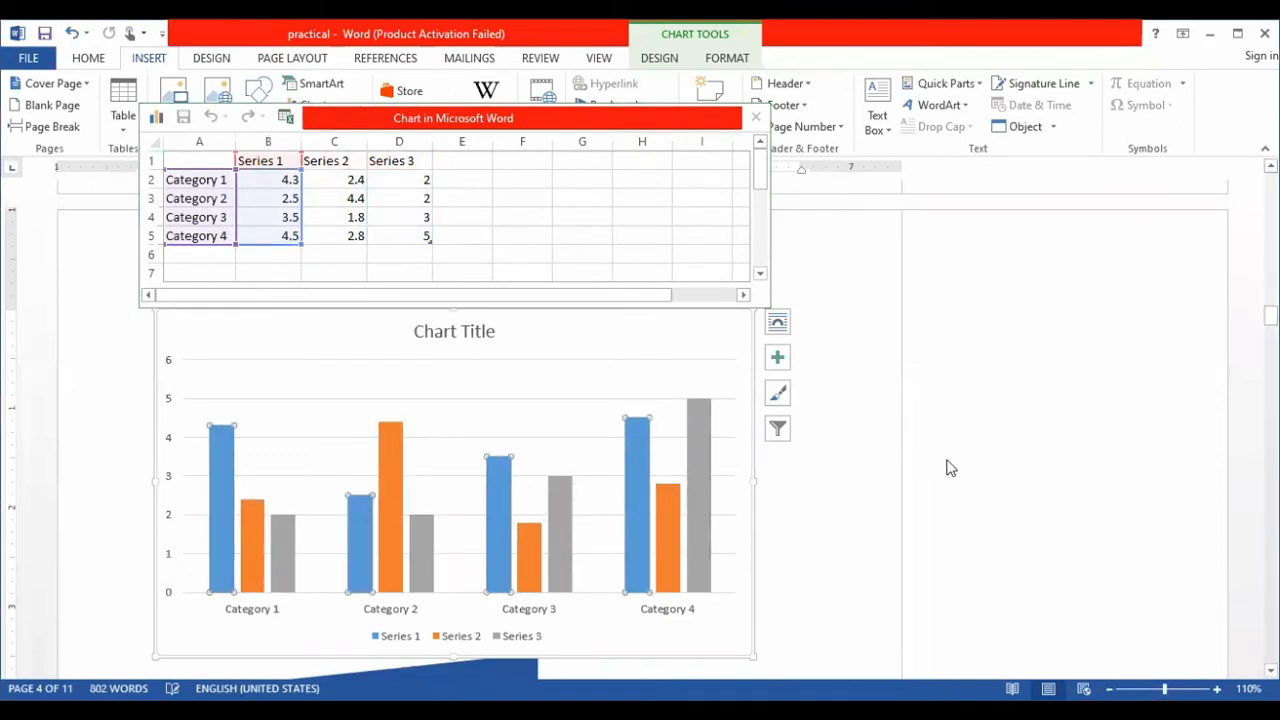
- Step through the selectable elements of the column chart and close its data sheet
{"action": "key", "text": "Down"}
{"action": "key", "text": "Down"}
{"action": "key", "text": "Down"}
{"action": "key", "text": "Down"}
{"action": "key", "text": "Down"}
{"action": "key", "text": "Down"}
{"action": "key", "text": "Down"}
{"action": "key", "text": "Down"}
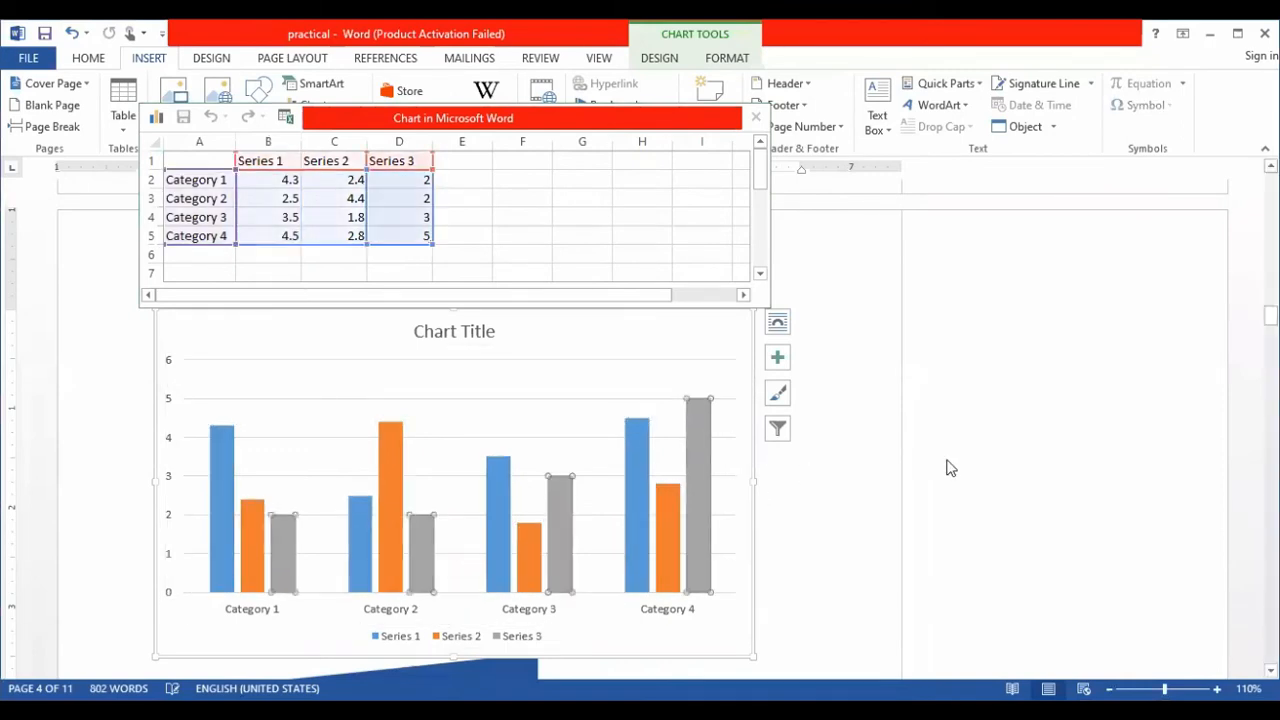
{"action": "key", "text": "Down"}
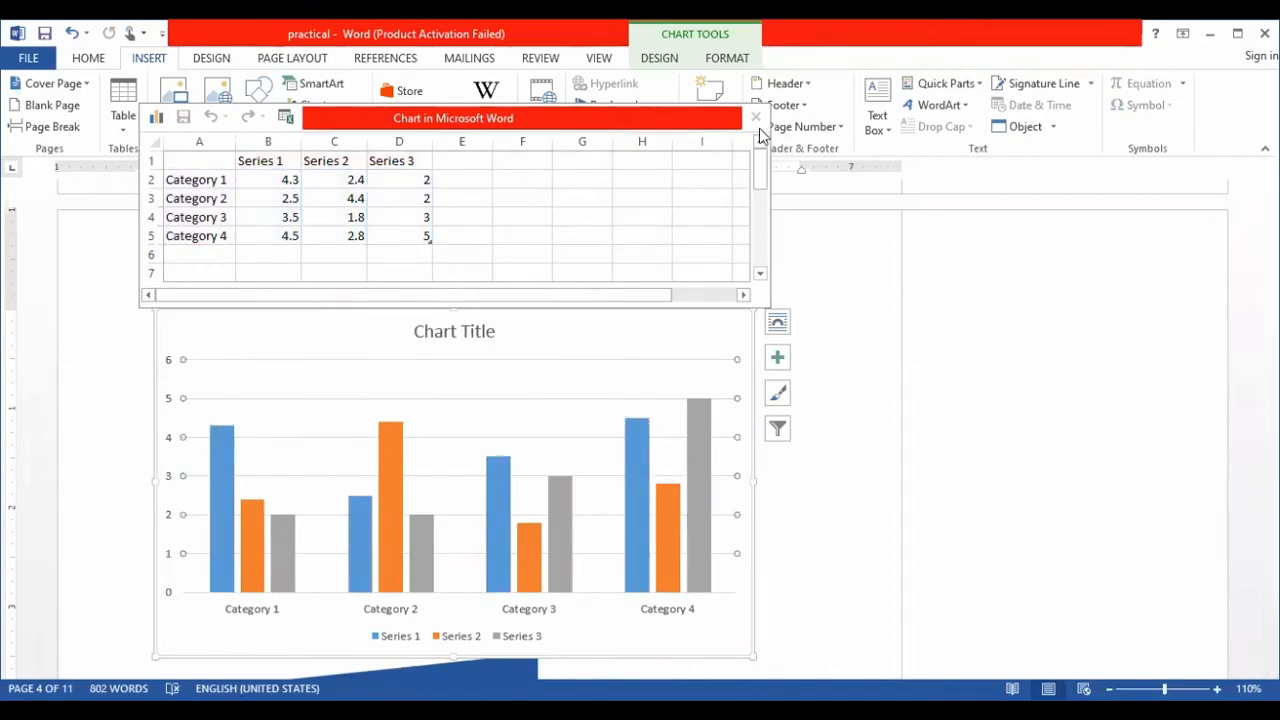
{"action": "left_click", "coordinate": [755, 119]}
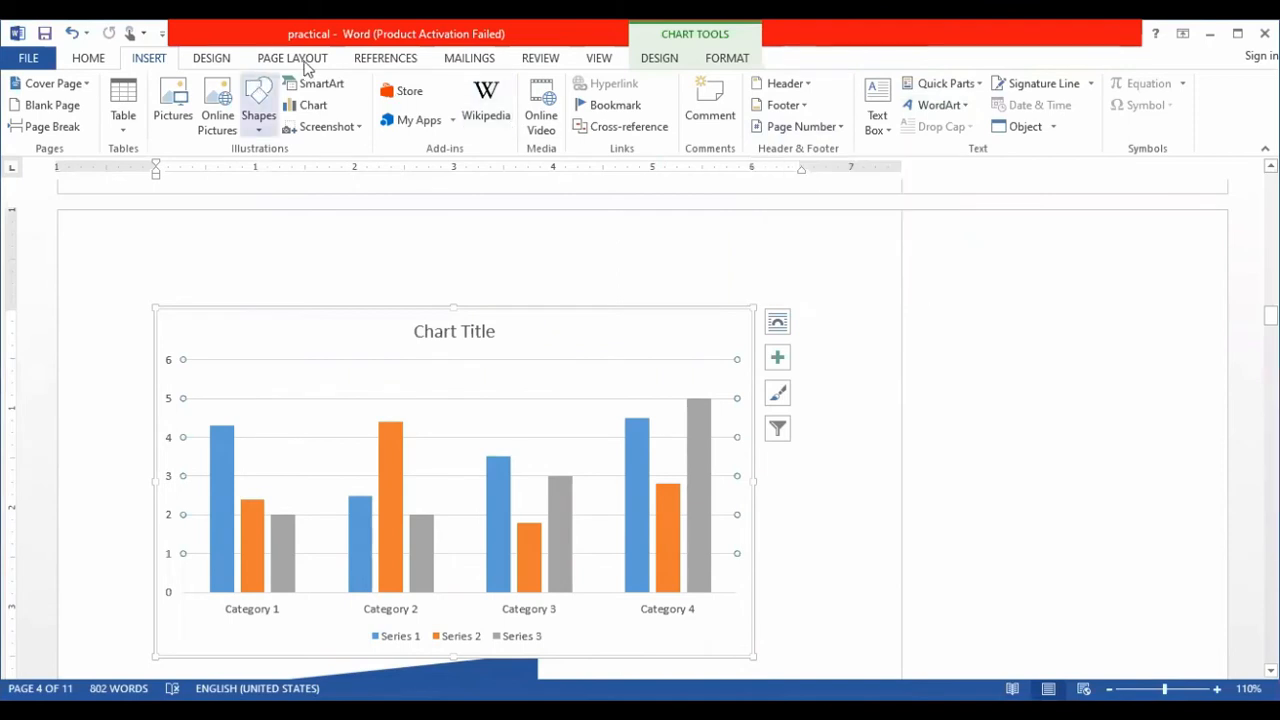
- Return to the first page and look over the built-in document style sets without applying one
{"action": "left_click", "coordinate": [209, 60]}
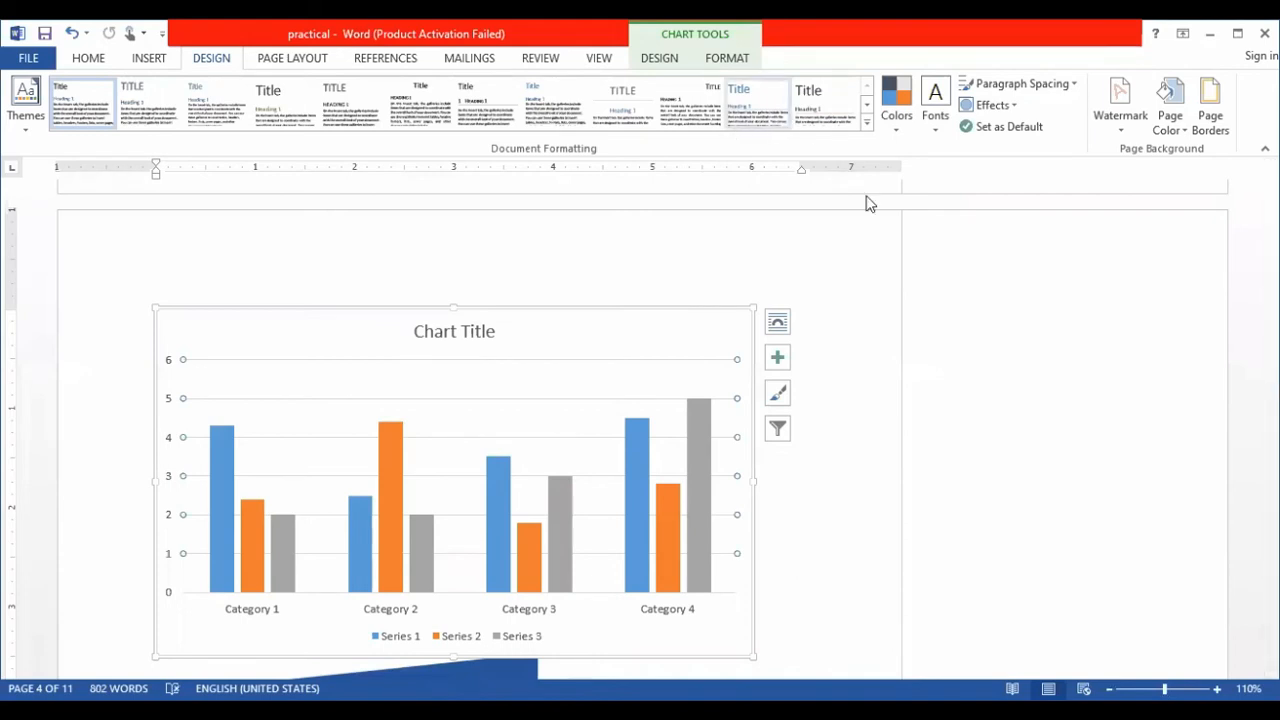
{"action": "scroll", "coordinate": [868, 203], "scroll_direction": "up", "scroll_amount": 2}
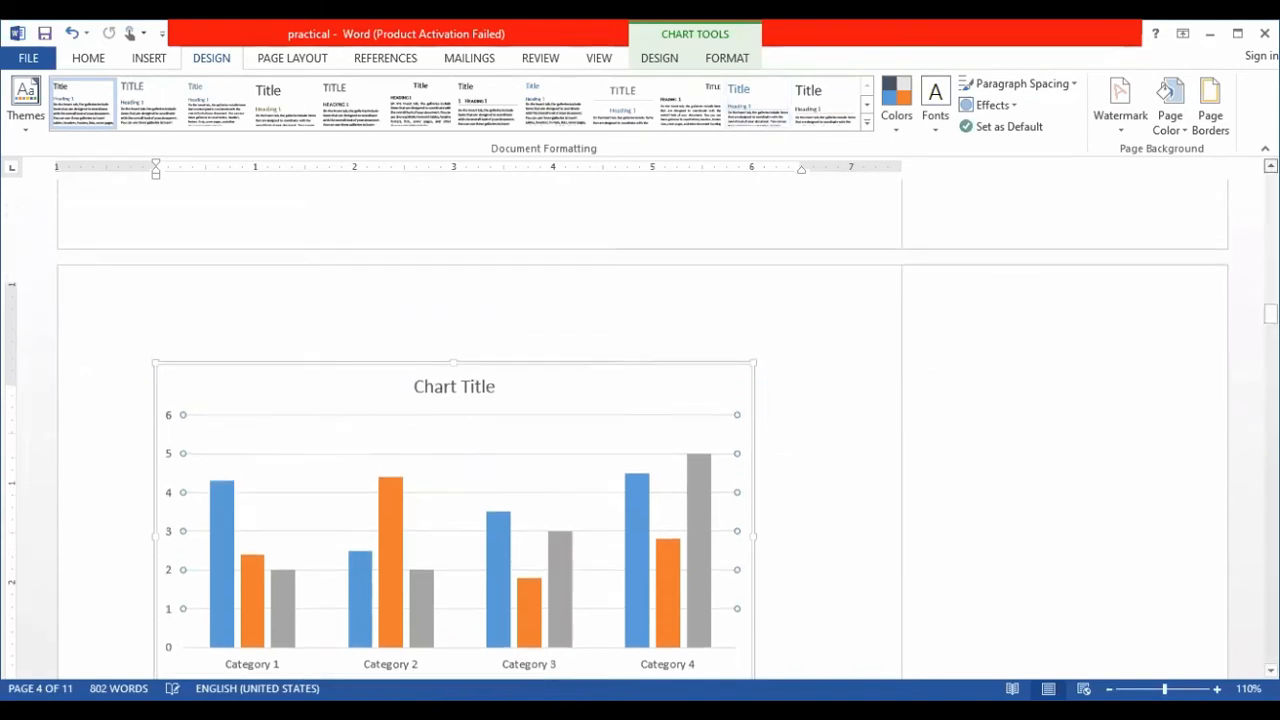
{"action": "scroll", "coordinate": [640, 420], "scroll_direction": "up", "scroll_amount": 8}
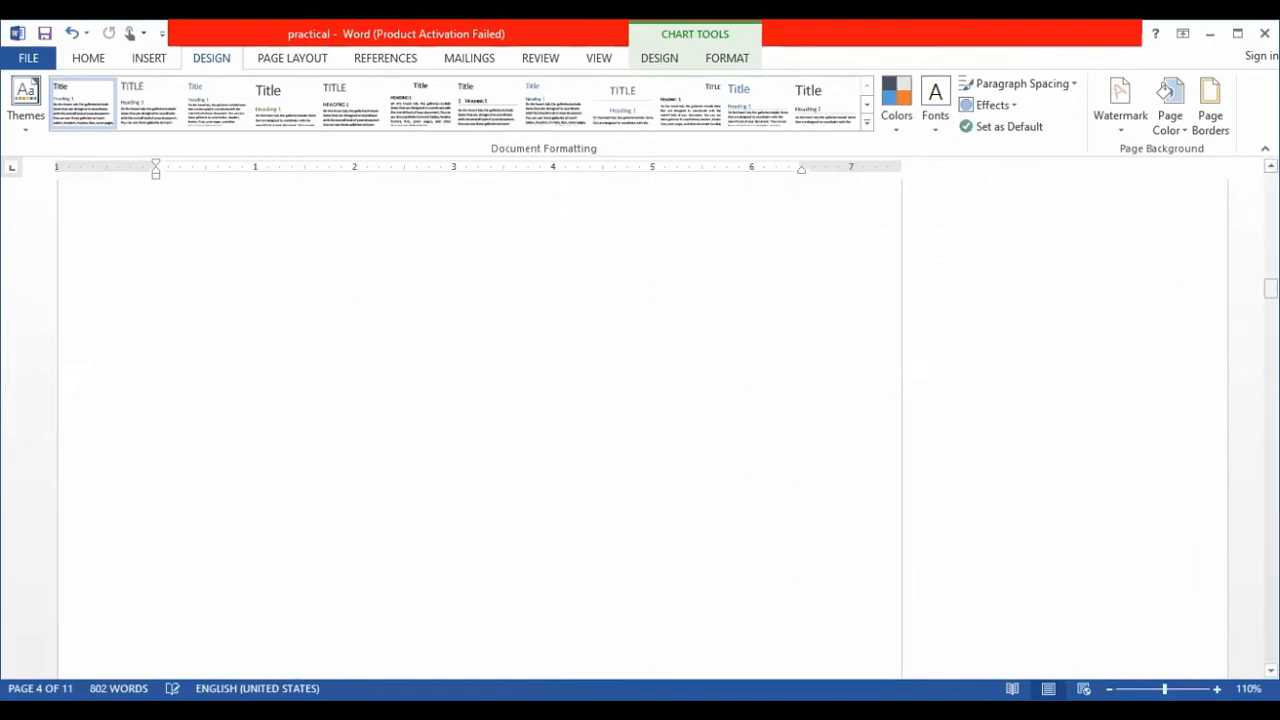
{"action": "left_click_drag", "start_coordinate": [1271, 288], "coordinate": [1271, 180]}
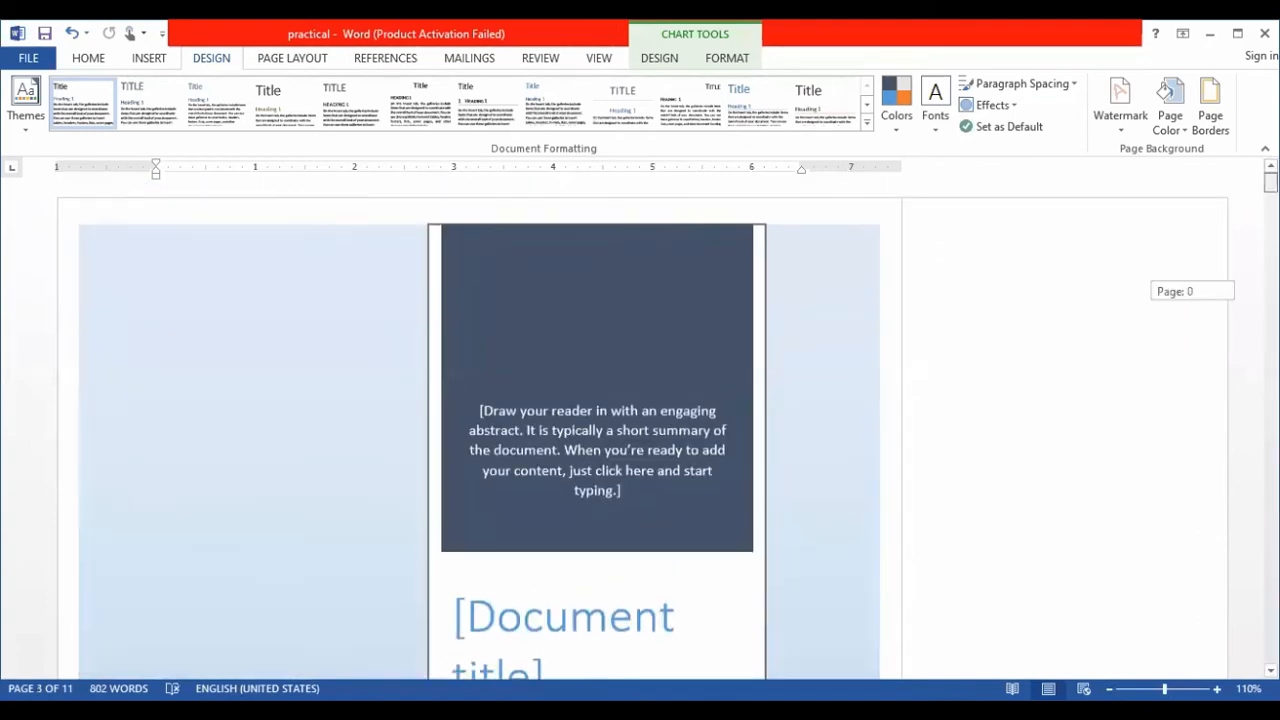
{"action": "left_click", "coordinate": [866, 123]}
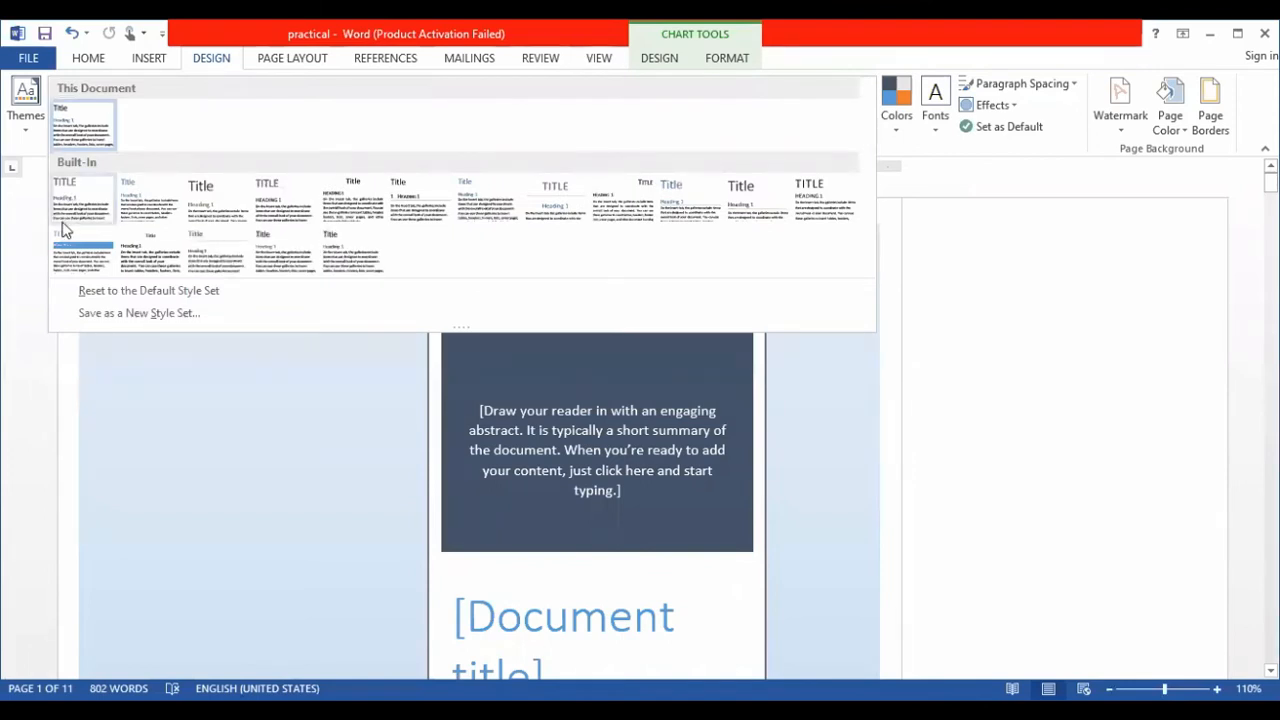
{"action": "left_click", "coordinate": [956, 232]}
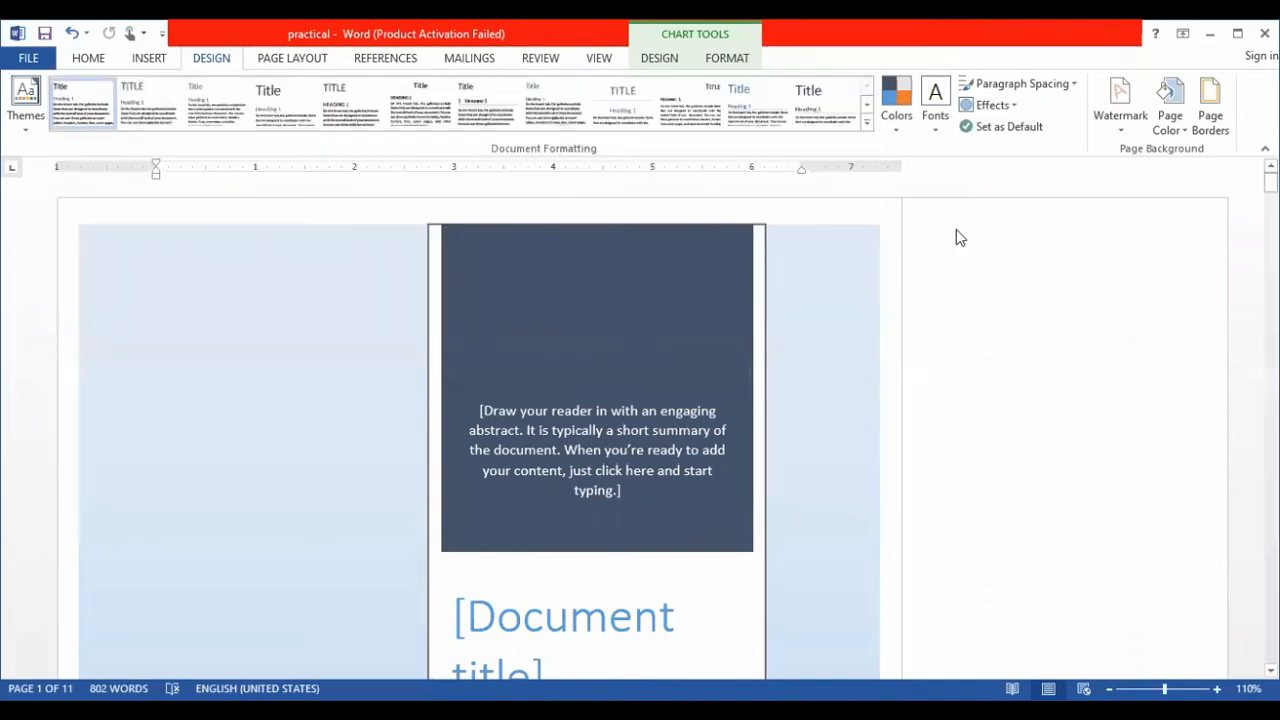
- Look over the ready-made watermarks and open the custom watermark settings
{"action": "left_click", "coordinate": [1134, 133]}
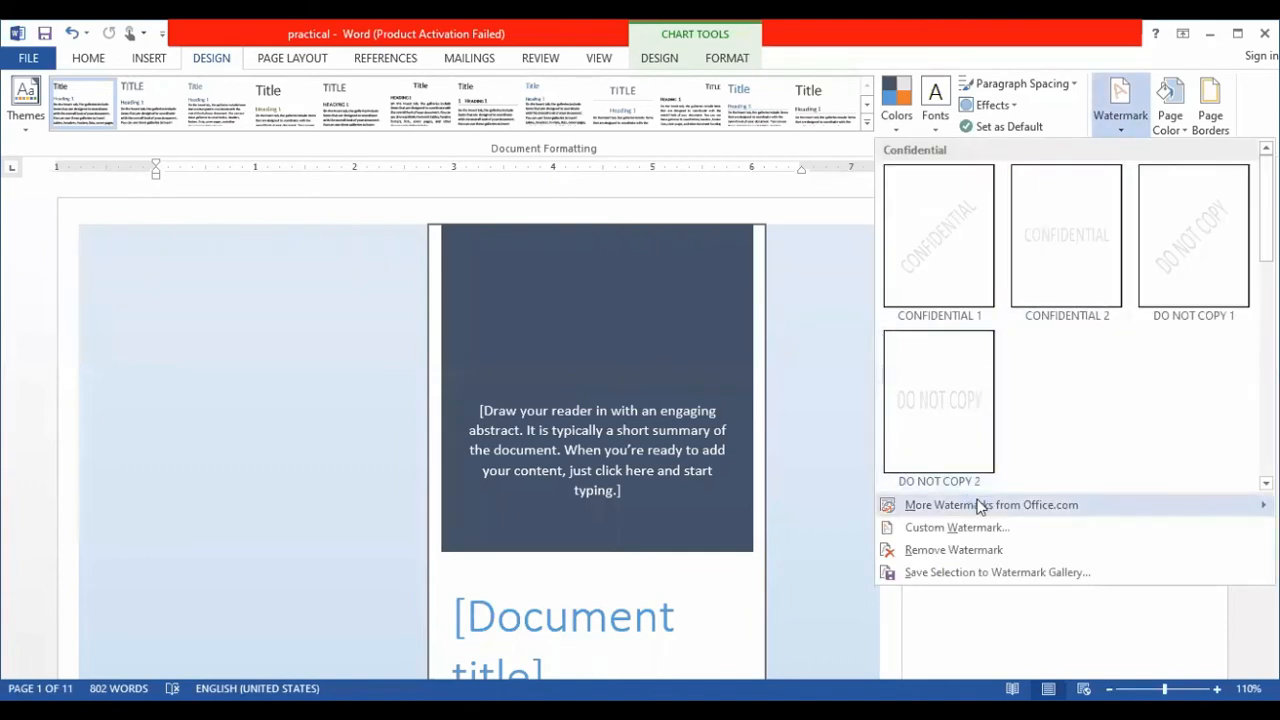
{"action": "mouse_move", "coordinate": [980, 507]}
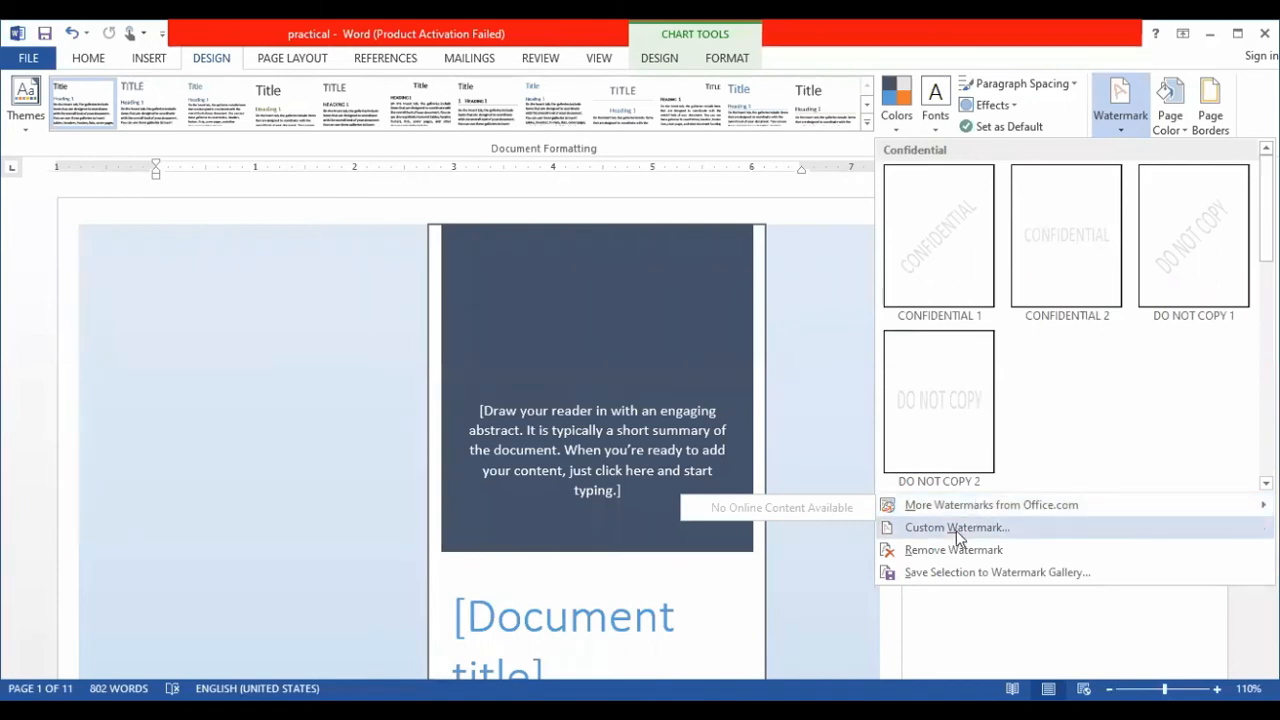
{"action": "left_click", "coordinate": [956, 532]}
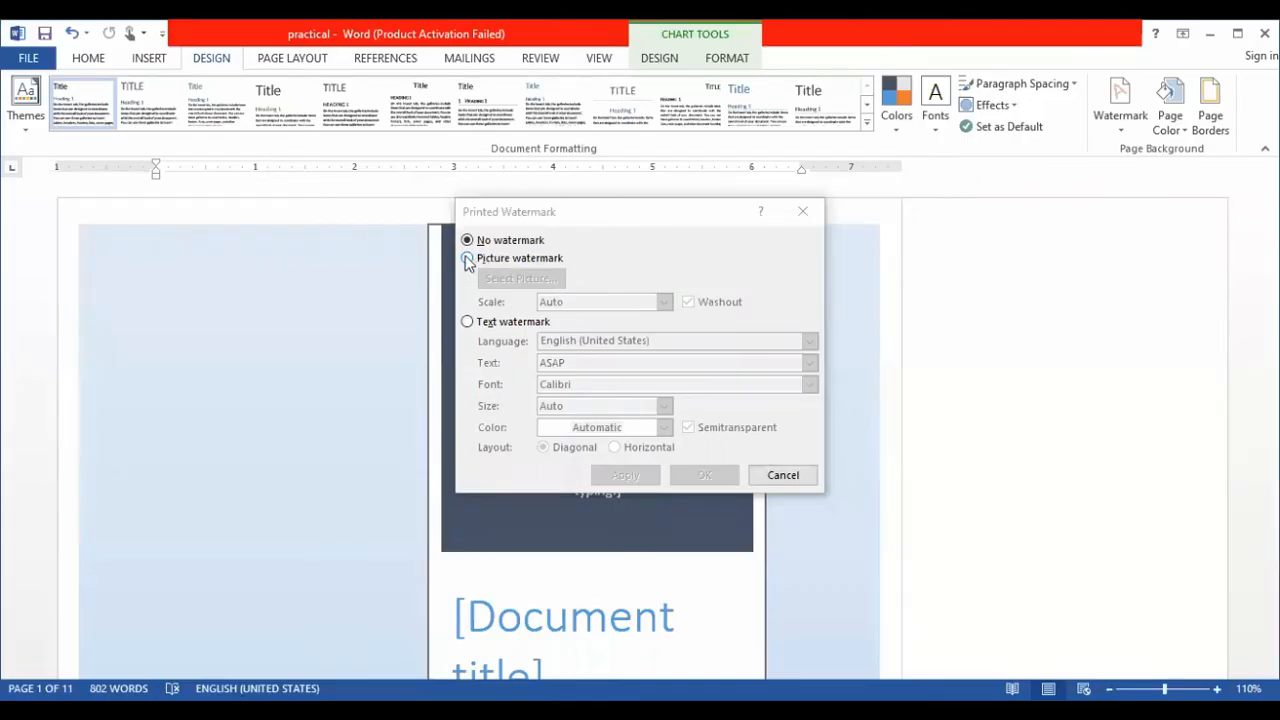
{"action": "left_click", "coordinate": [467, 259]}
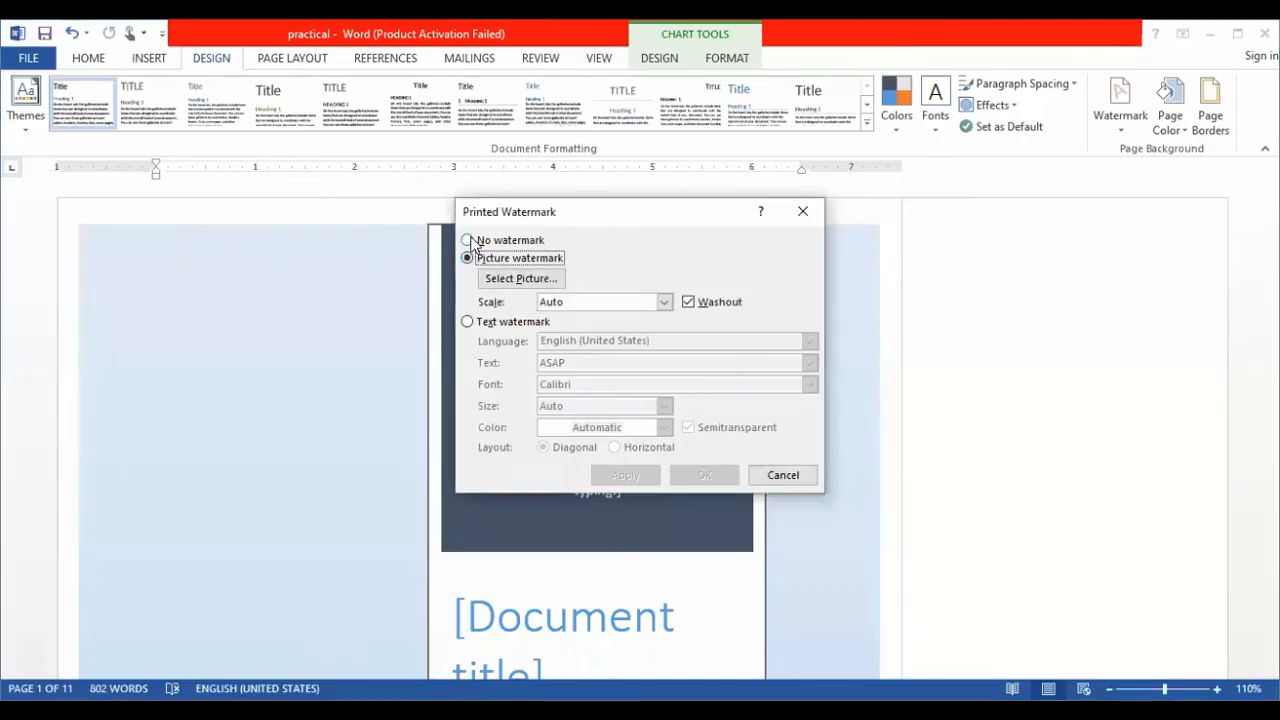
{"action": "left_click", "coordinate": [553, 279]}
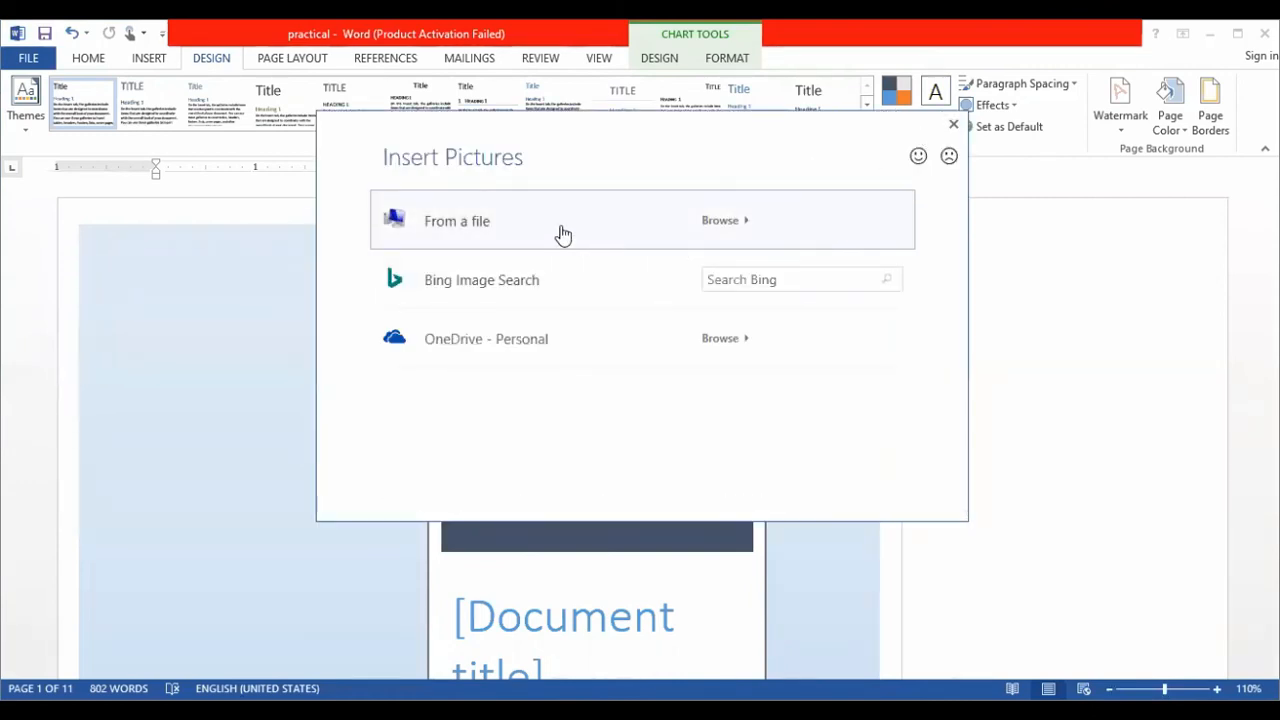
{"action": "left_click", "coordinate": [516, 230]}
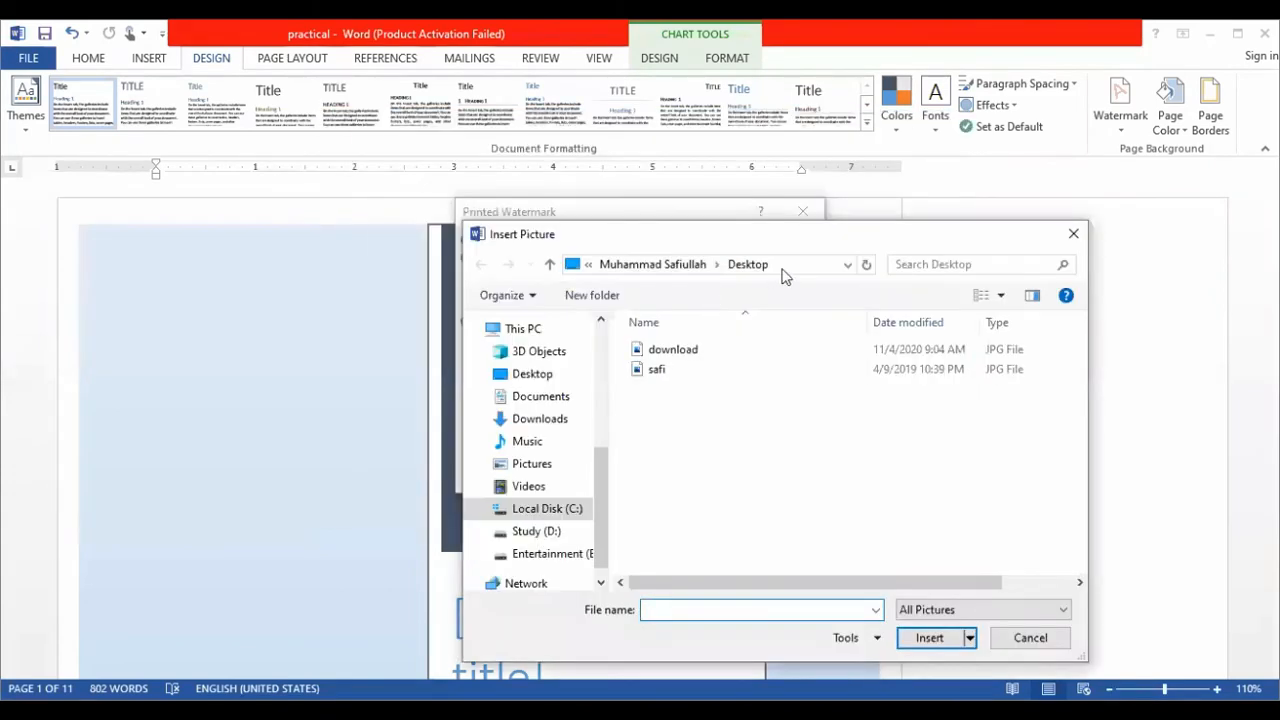
{"action": "left_click", "coordinate": [1083, 245]}
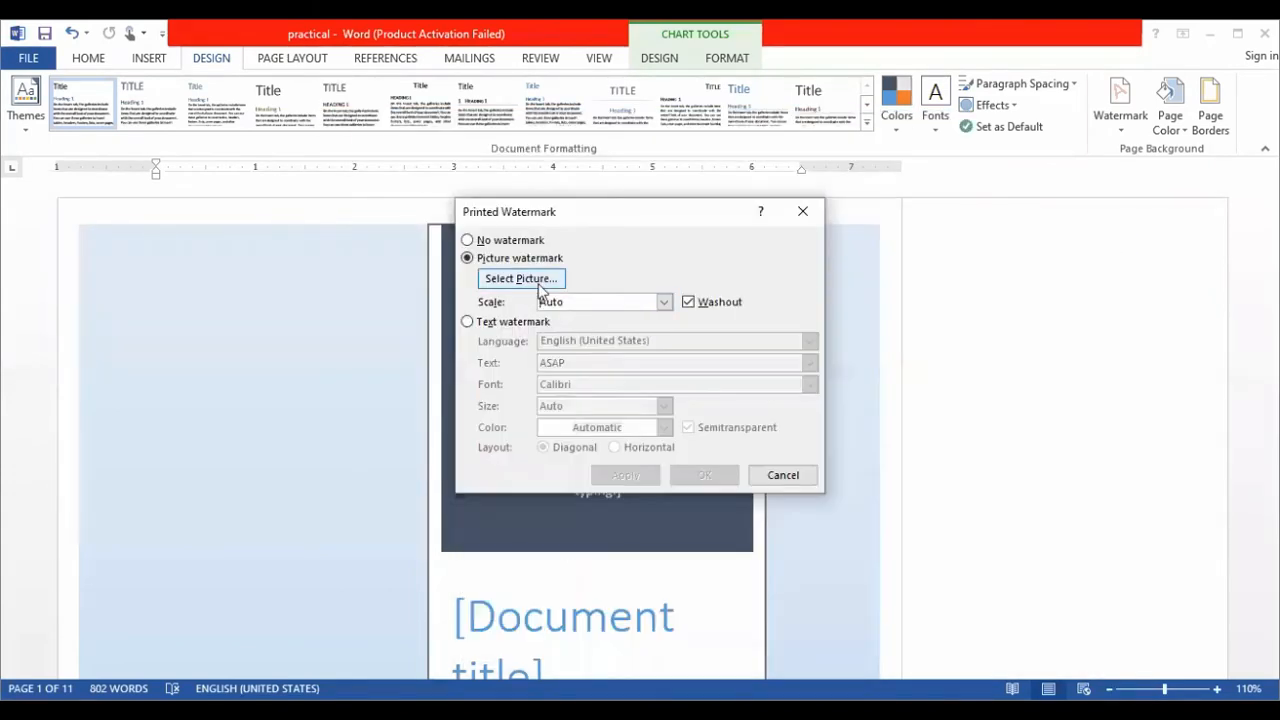
- Apply a diagonal, semitransparent text watermark reading "UAF tts campus" in Calibri and close the watermark settings
{"action": "left_click", "coordinate": [477, 325]}
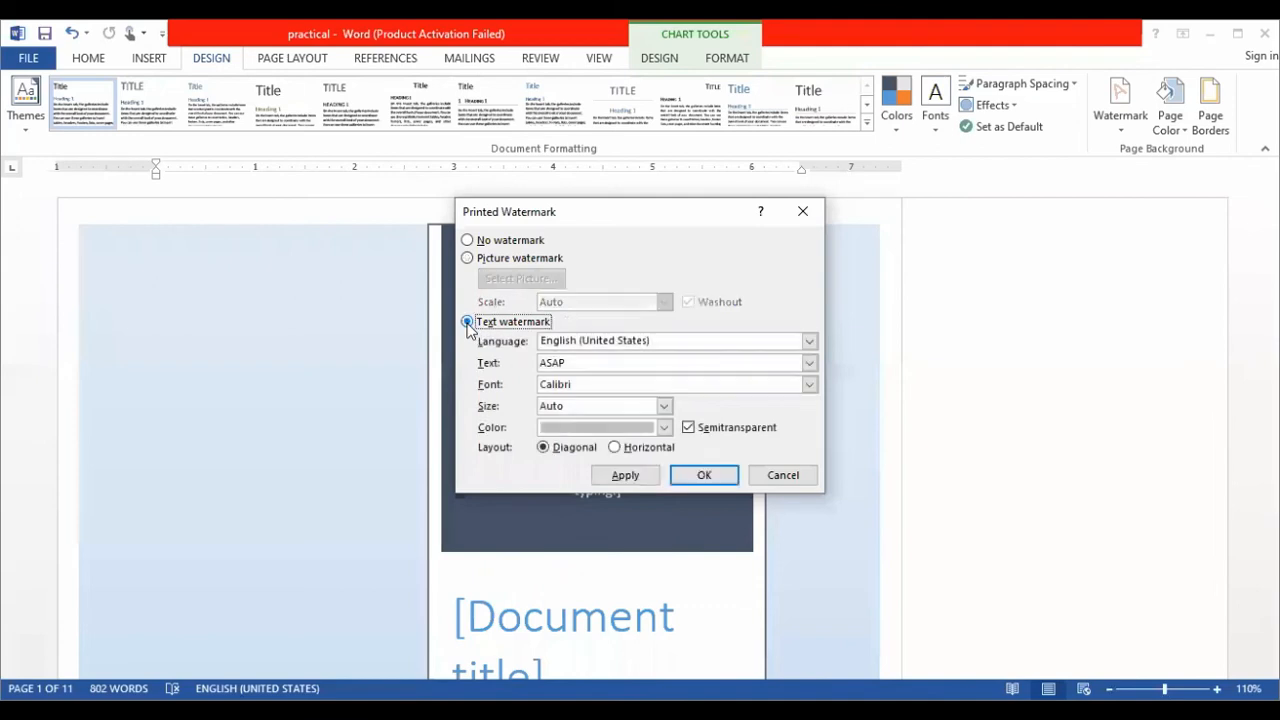
{"action": "left_click", "coordinate": [668, 362]}
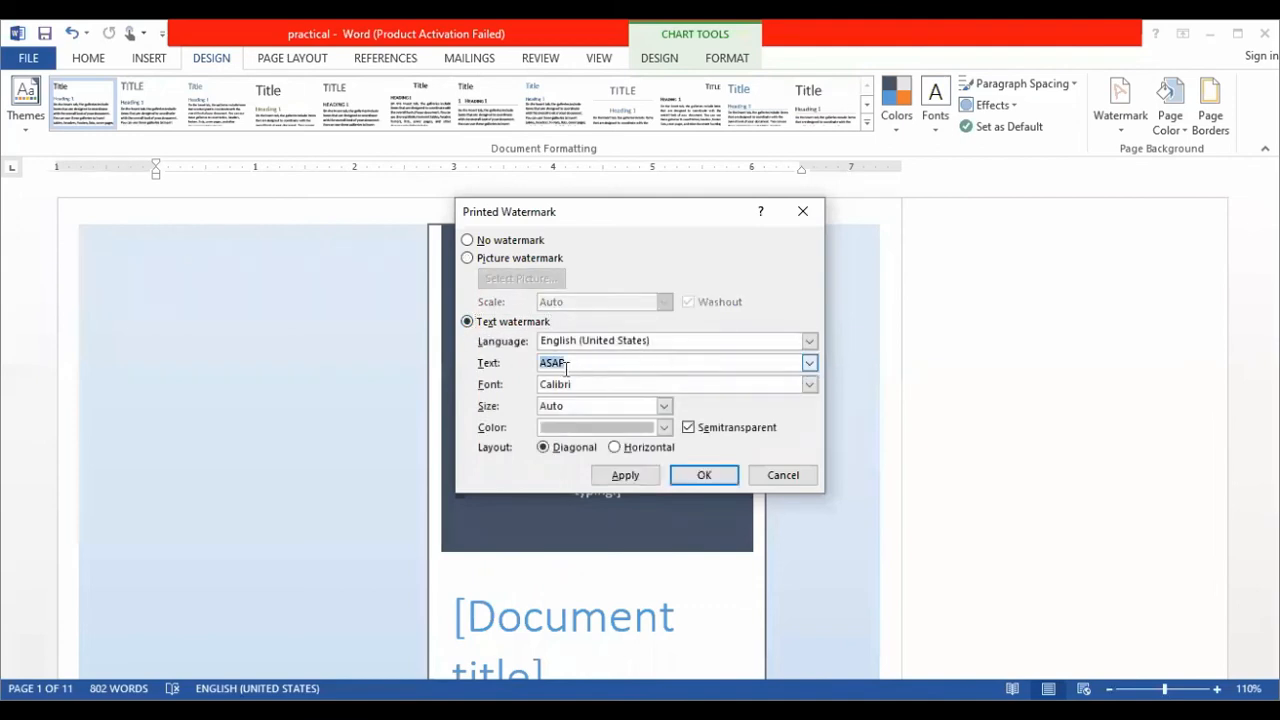
{"action": "key", "text": "BackSpace"}
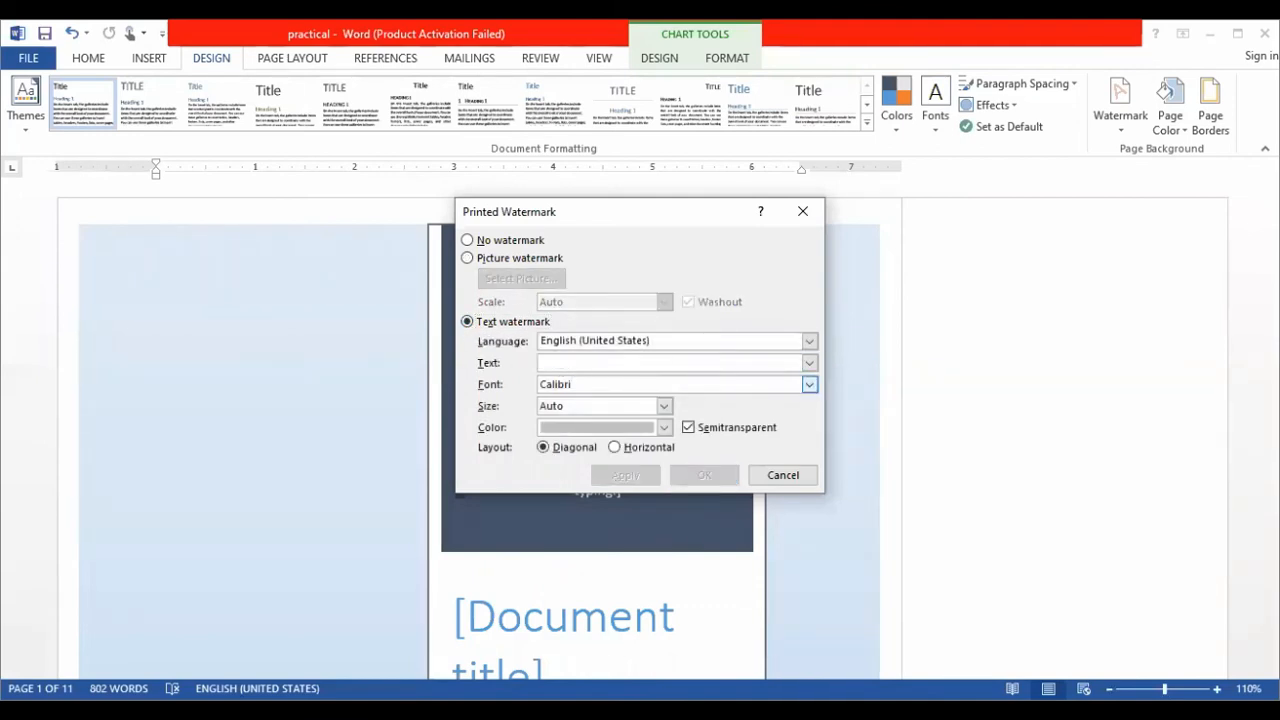
{"action": "type", "text": "uni"}
{"action": "key", "text": "BackSpace"}
{"action": "key", "text": "BackSpace"}
{"action": "key", "text": "BackSpace"}
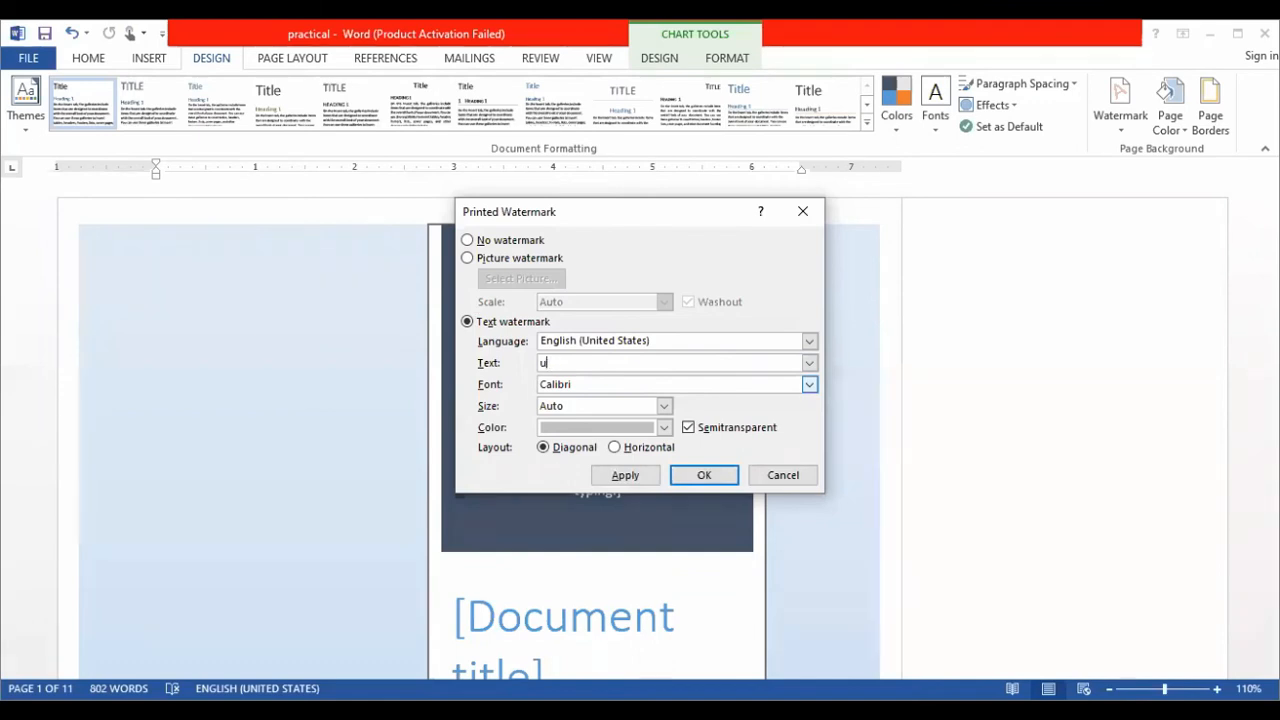
{"action": "type", "text": "a"}
{"action": "key", "text": "BackSpace"}
{"action": "type", "text": "UA"}
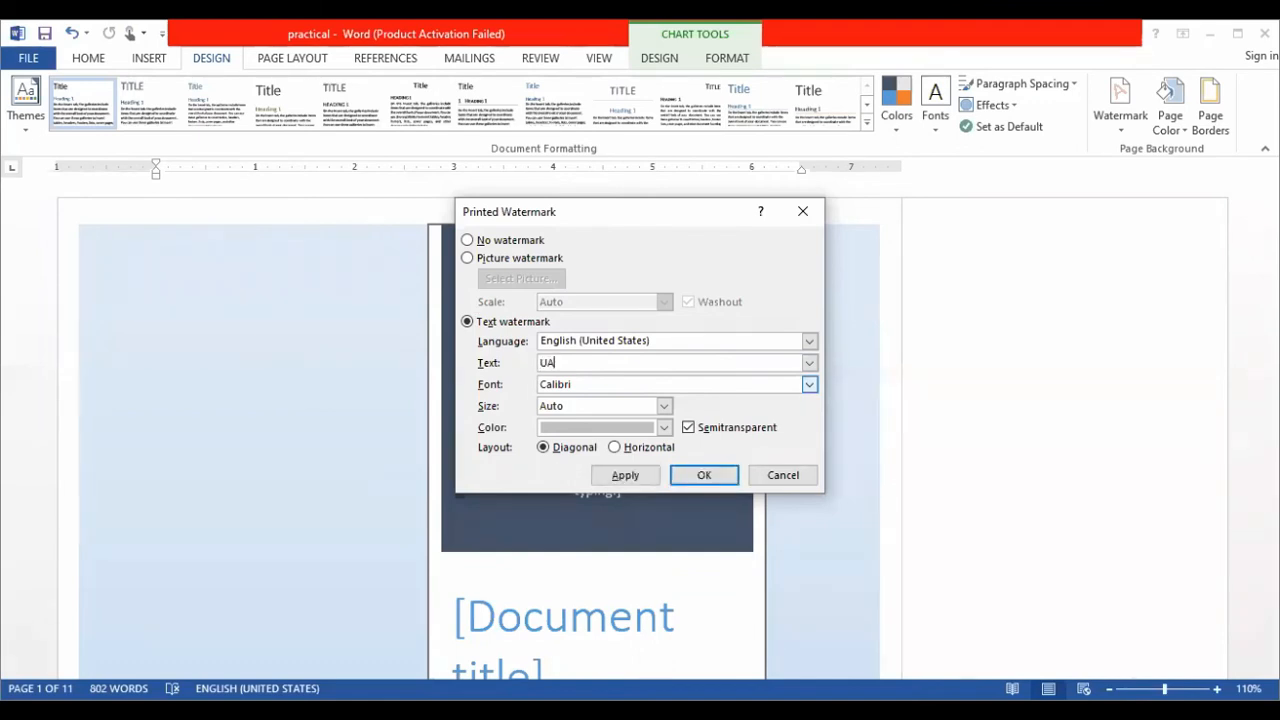
{"action": "type", "text": "F tts campus"}
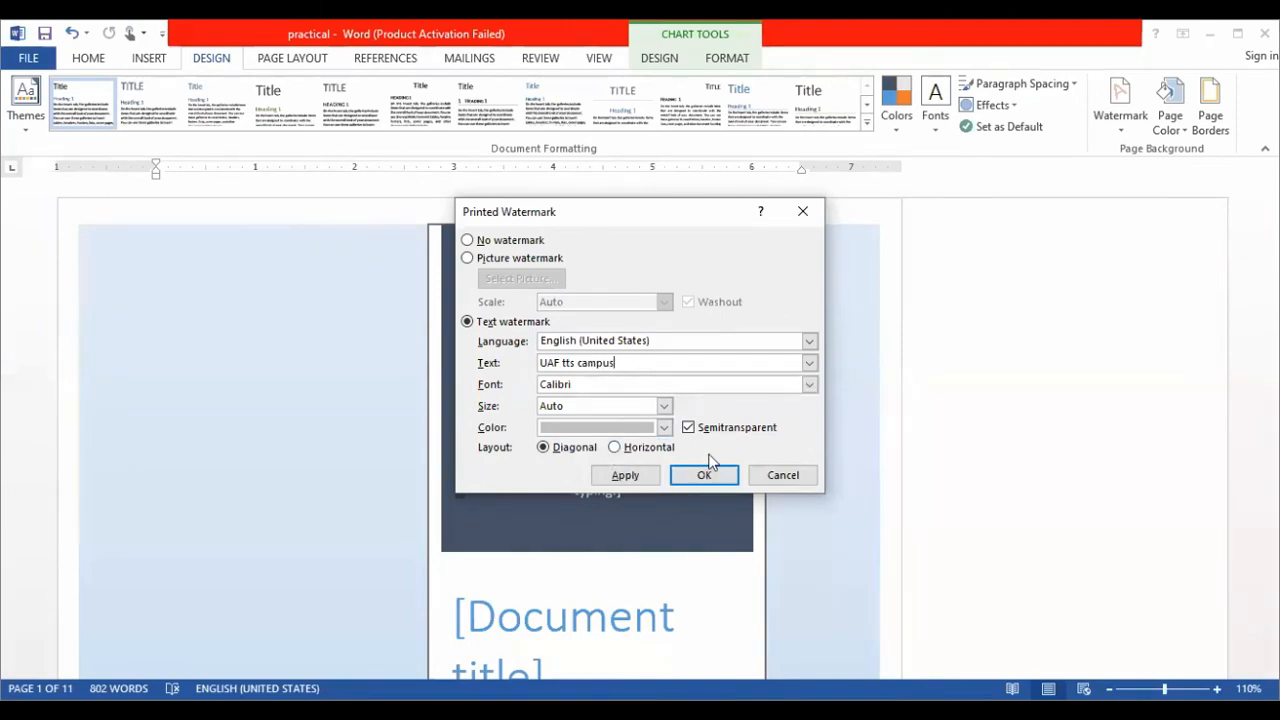
{"action": "left_click", "coordinate": [641, 476]}
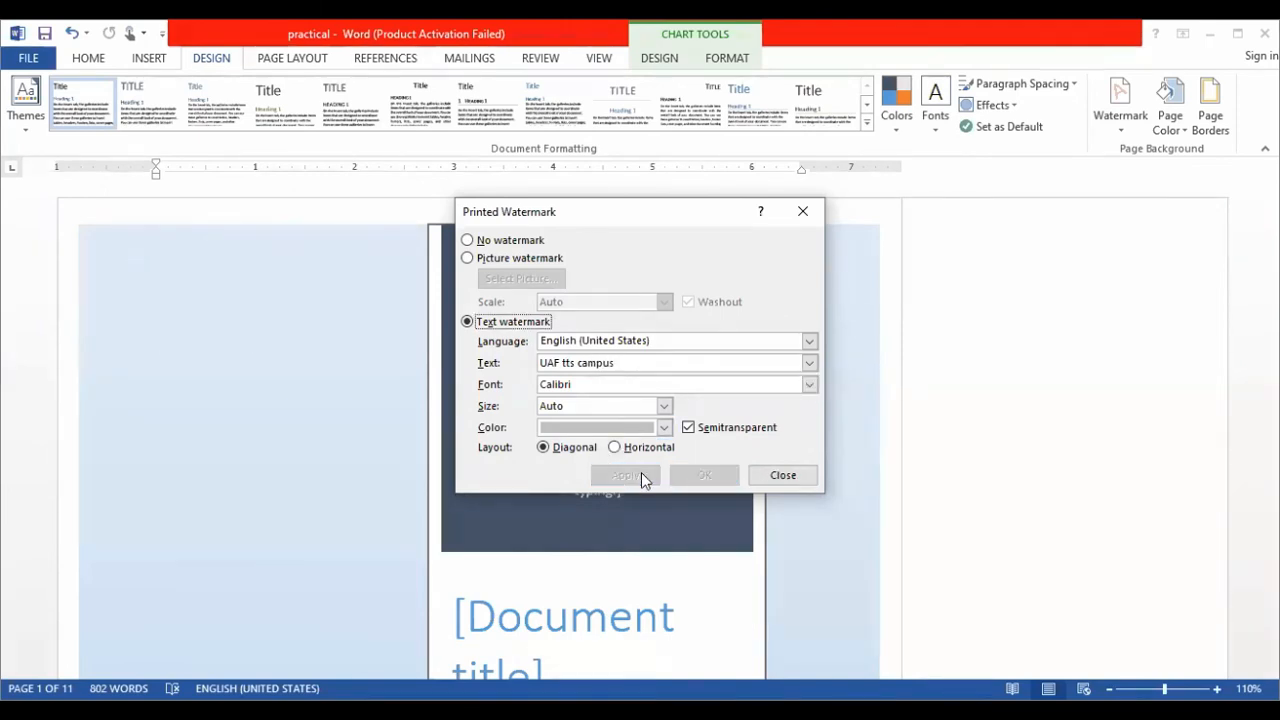
{"action": "left_click", "coordinate": [795, 477]}
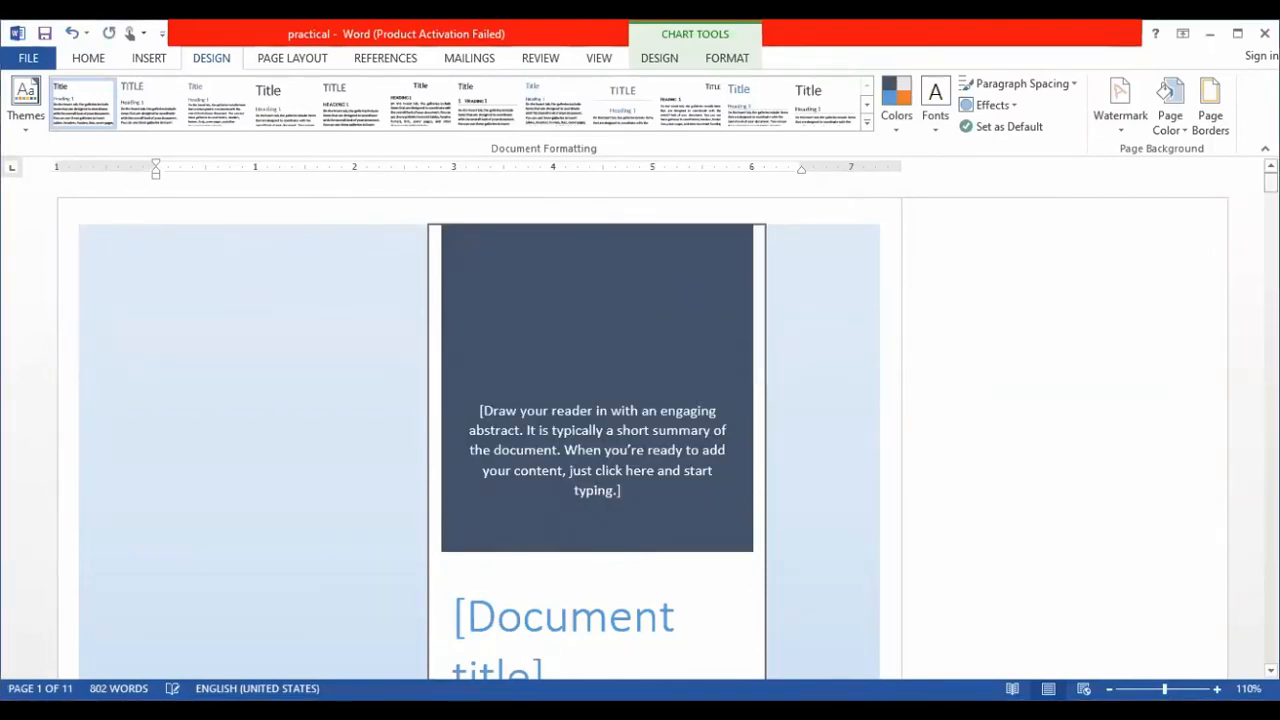
- Examine the text watermark on the pages throughout the document
{"action": "left_click_drag", "start_coordinate": [1271, 183], "coordinate": [1271, 240]}
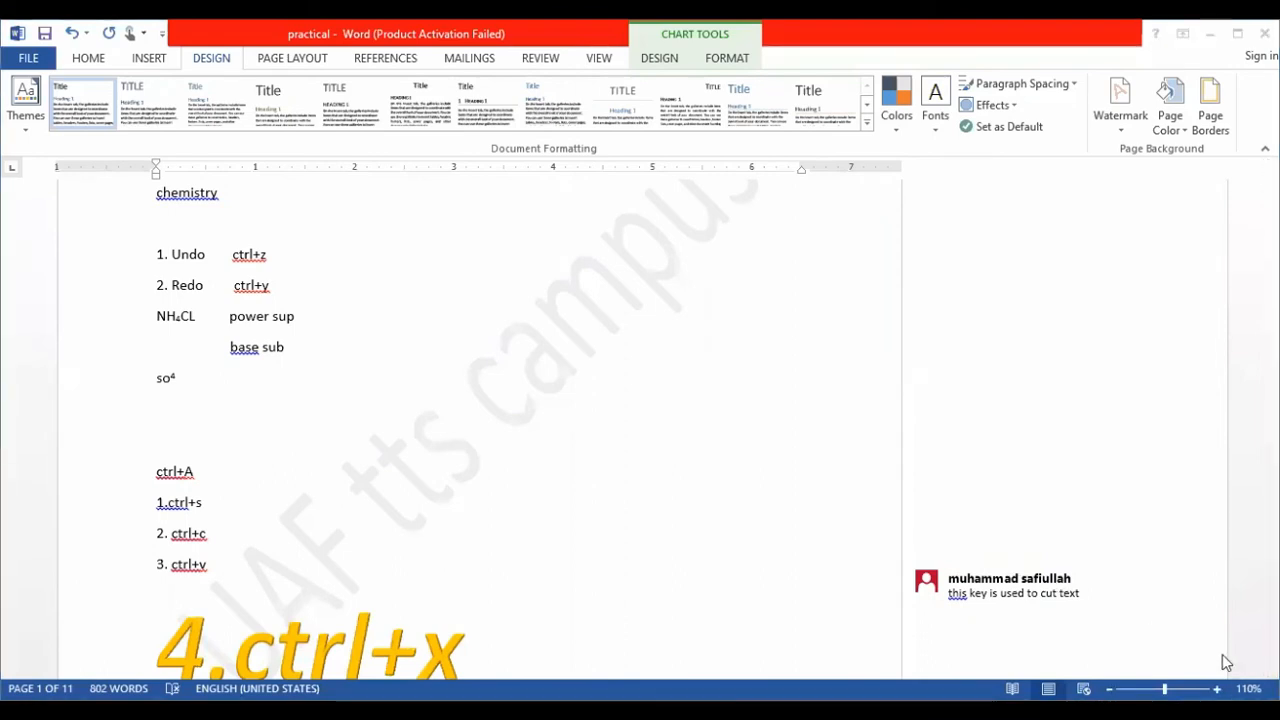
{"action": "scroll", "coordinate": [843, 620], "scroll_direction": "up", "scroll_amount": 6}
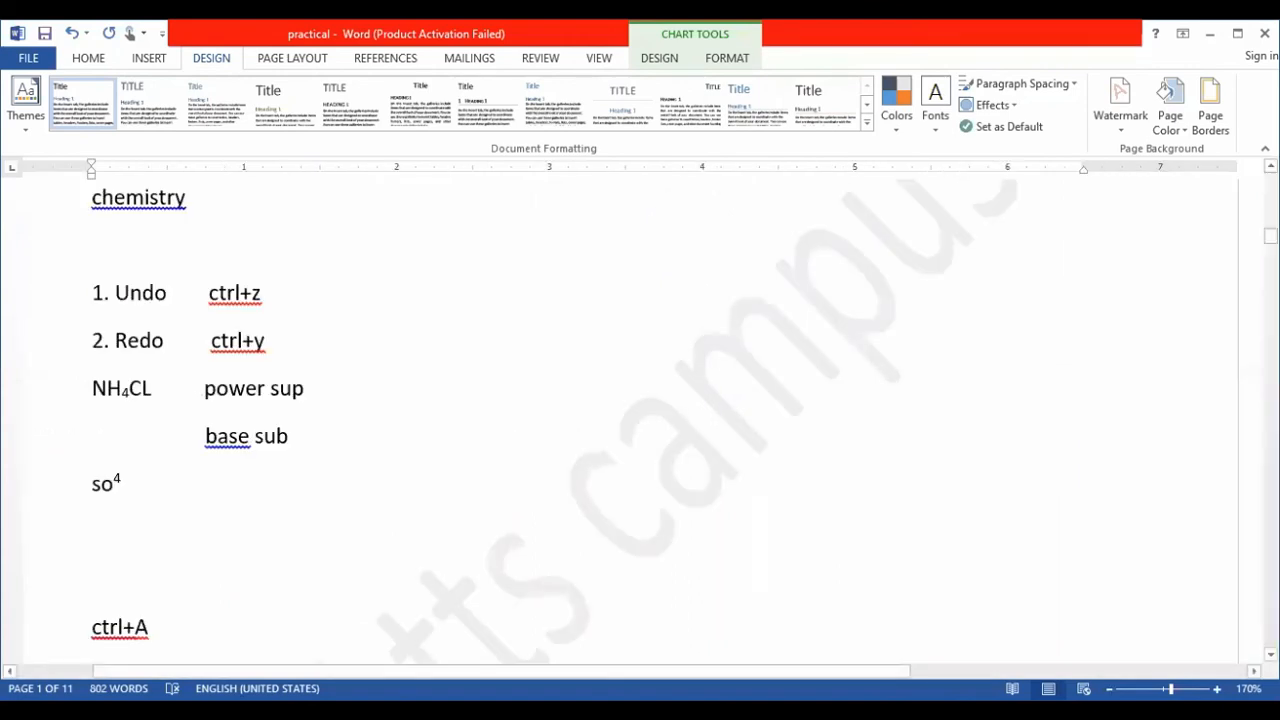
{"action": "scroll", "coordinate": [640, 420], "scroll_direction": "down", "scroll_amount": 10}
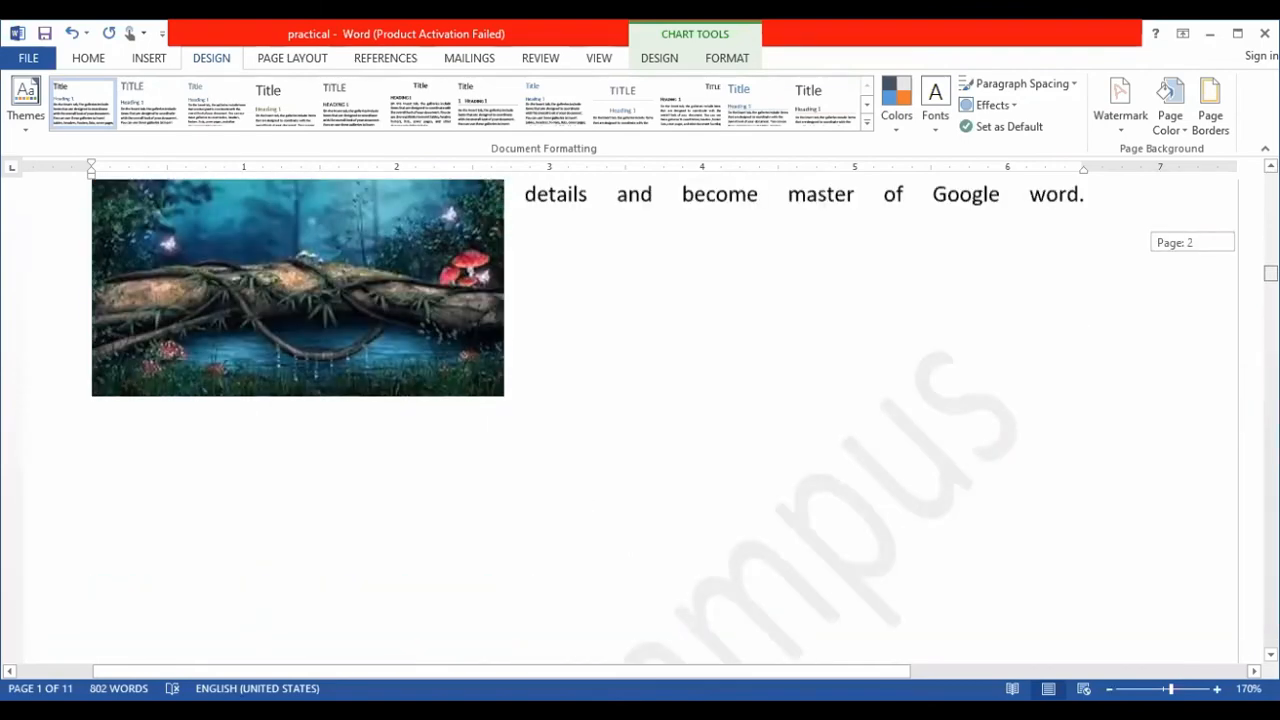
{"action": "scroll", "coordinate": [640, 420], "scroll_direction": "down", "scroll_amount": 5}
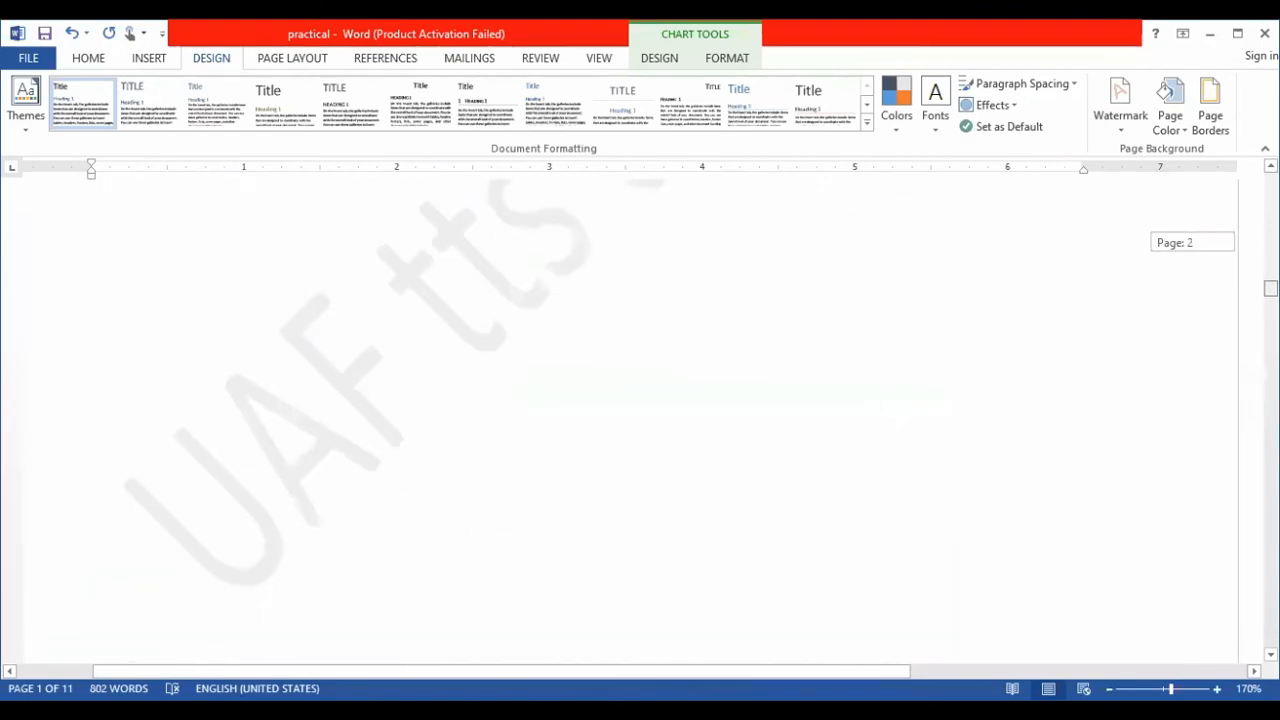
{"action": "scroll", "coordinate": [640, 420], "scroll_direction": "down", "scroll_amount": 12}
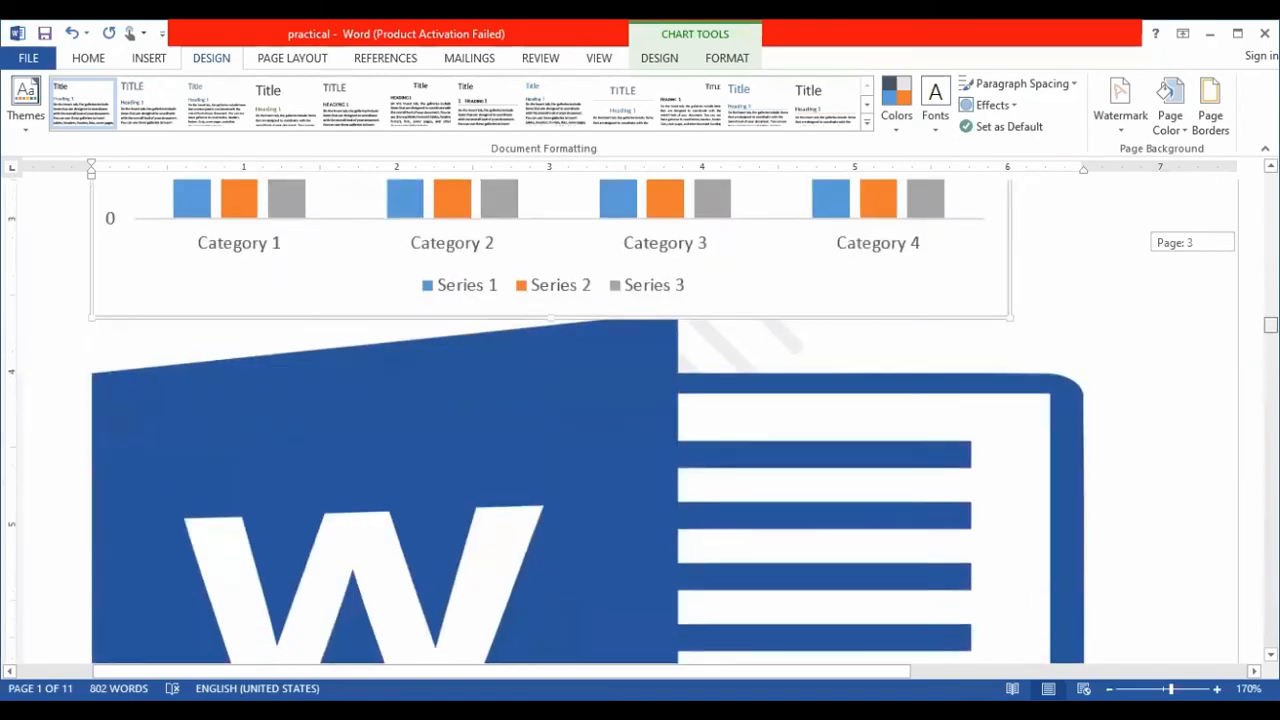
{"action": "scroll", "coordinate": [588, 420], "scroll_direction": "down", "scroll_amount": 8}
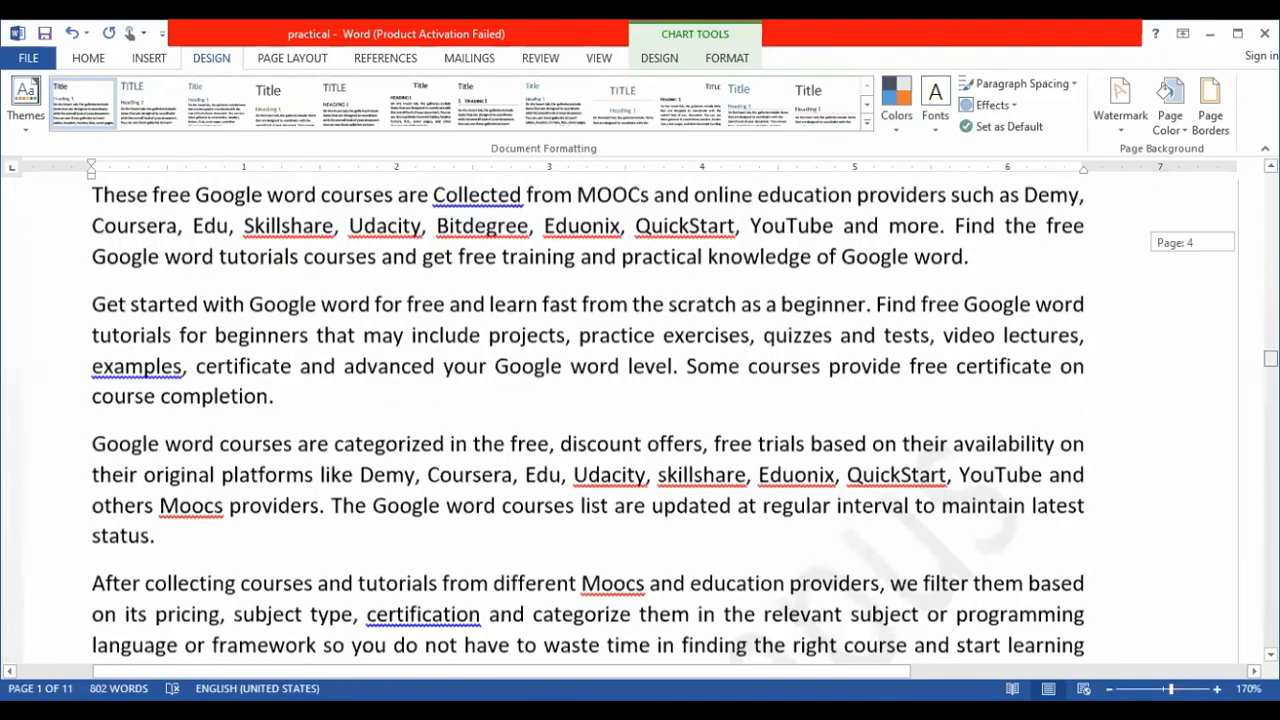
{"action": "scroll", "coordinate": [588, 420], "scroll_direction": "down", "scroll_amount": 12}
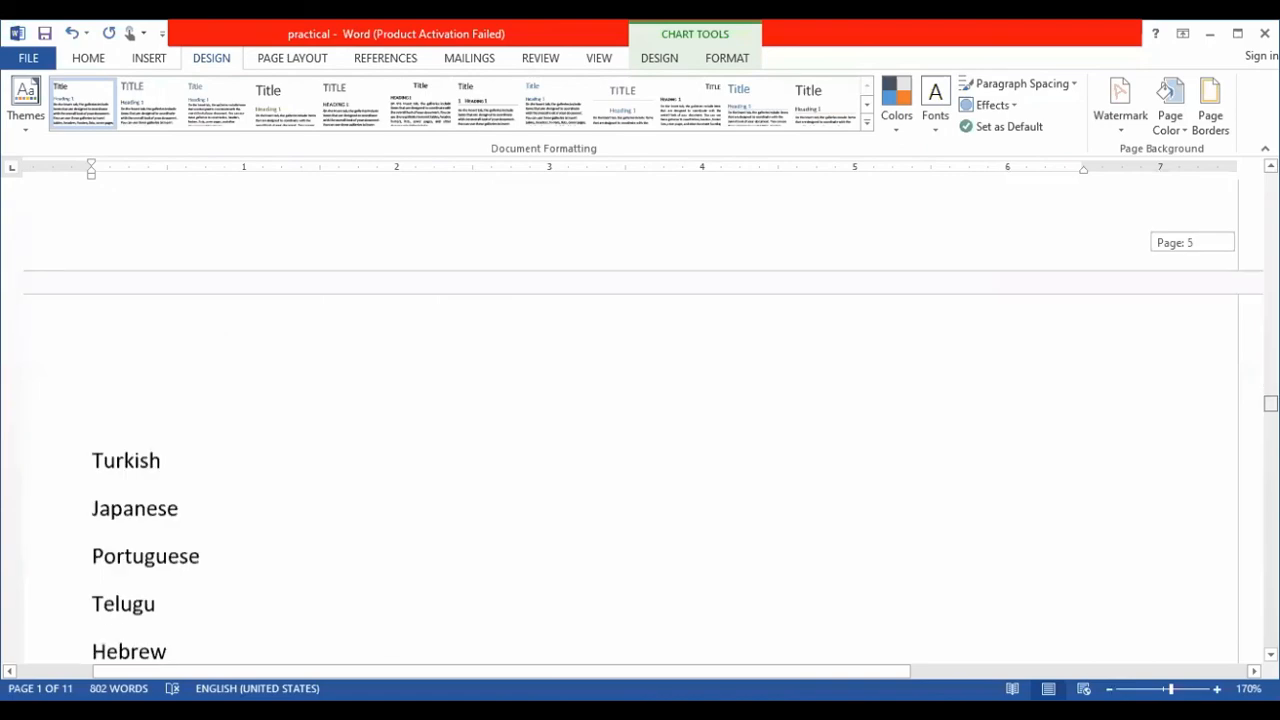
{"action": "scroll", "coordinate": [640, 420], "scroll_direction": "down", "scroll_amount": 12}
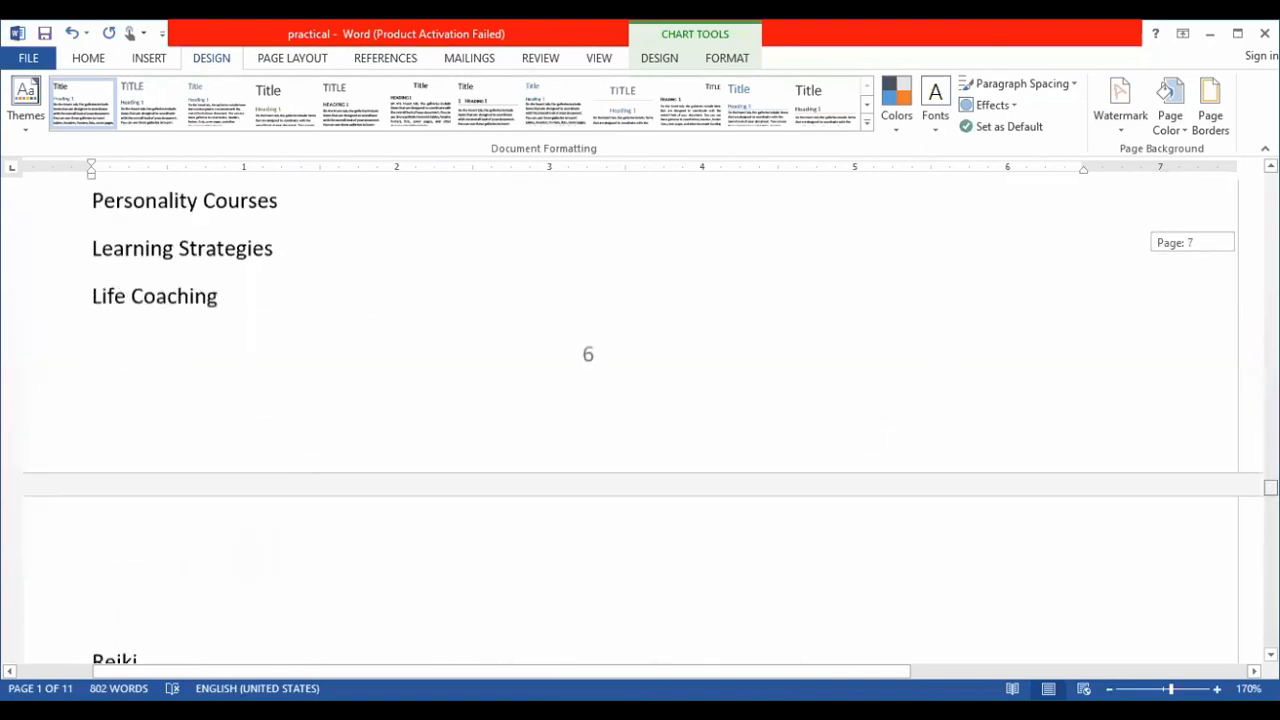
{"action": "scroll", "coordinate": [640, 420], "scroll_direction": "down", "scroll_amount": 12}
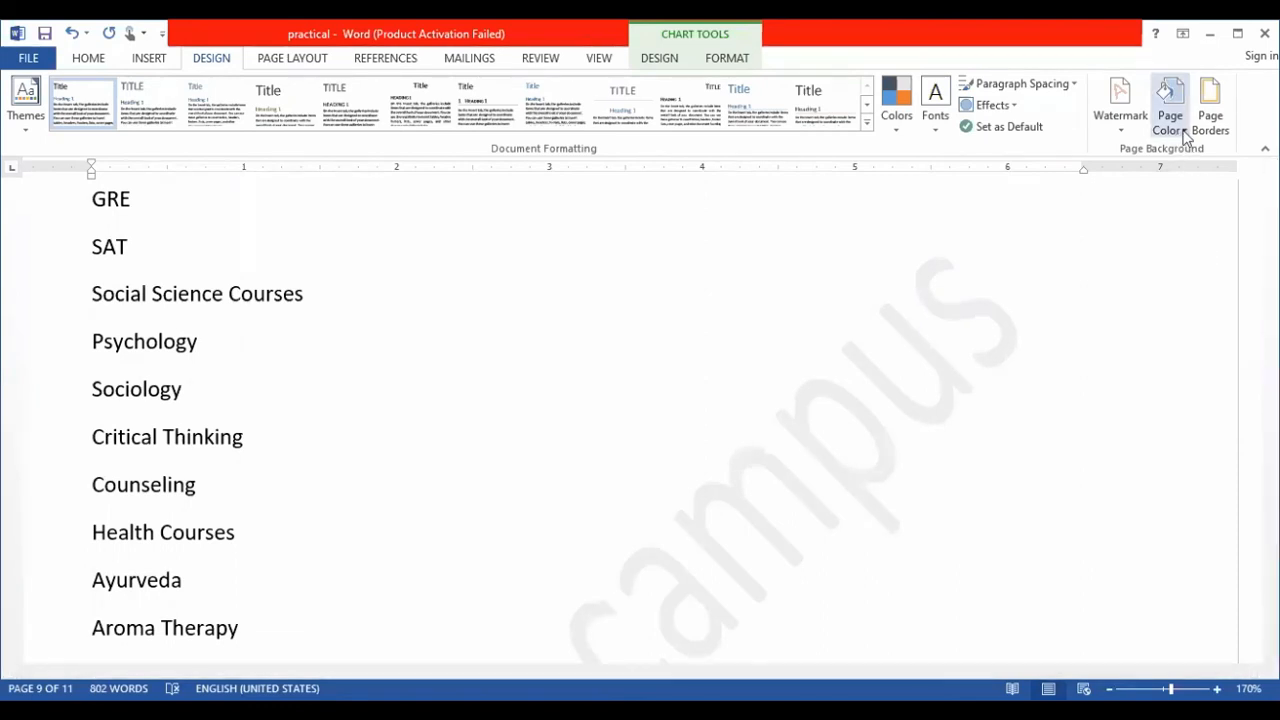
- Set the document's page color to the dark gold theme shade
{"action": "left_click", "coordinate": [1184, 136]}
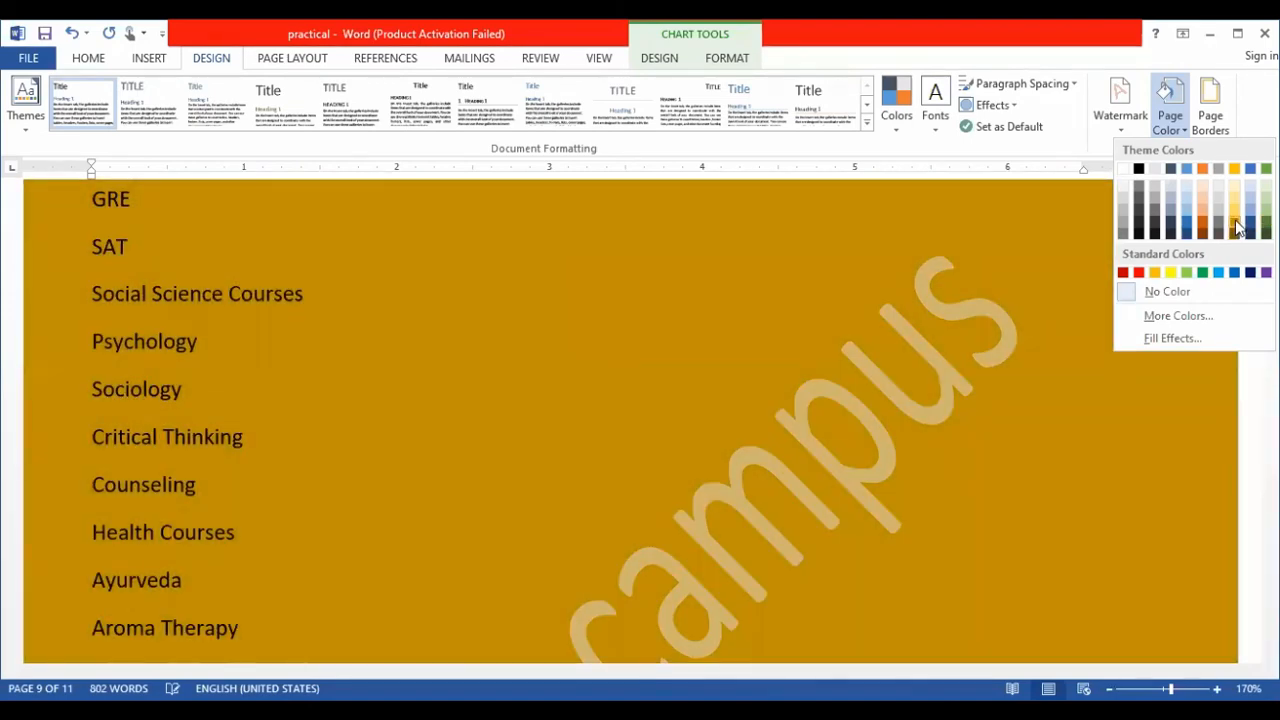
{"action": "left_click", "coordinate": [1237, 224]}
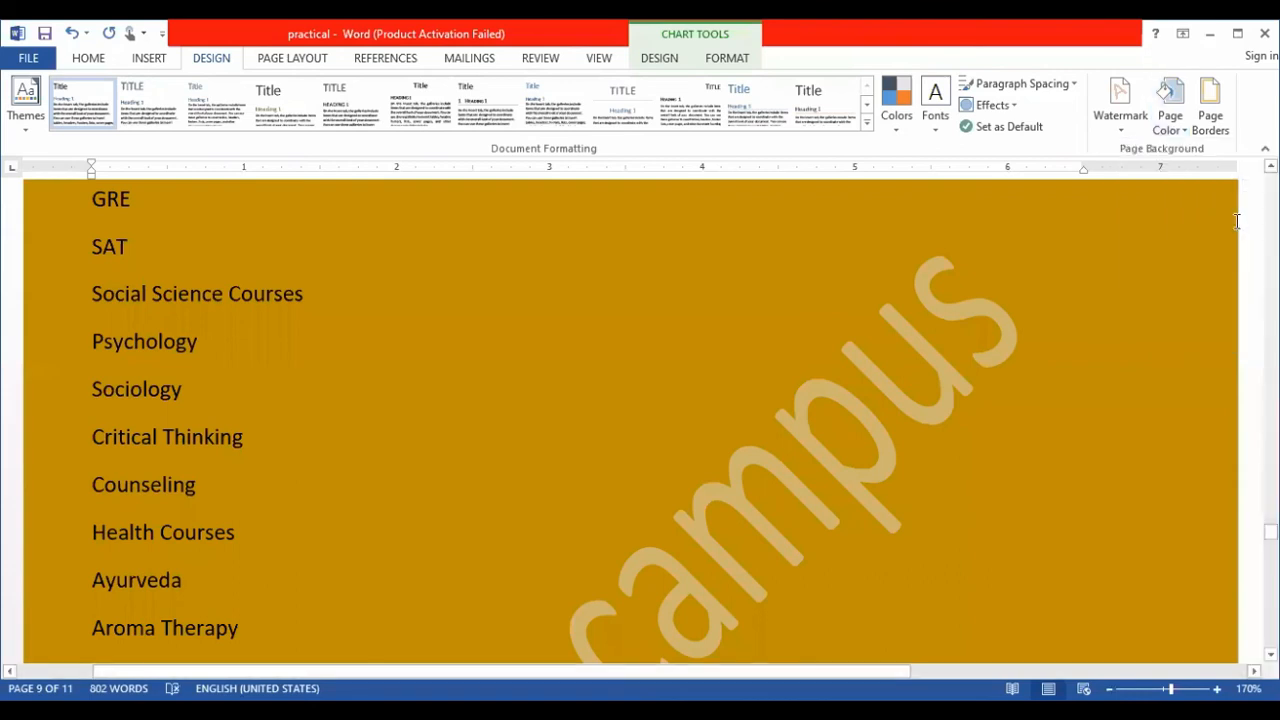
- Look over the page border settings and line styles for the whole document, leaving the border at None
{"action": "left_click", "coordinate": [1230, 115]}
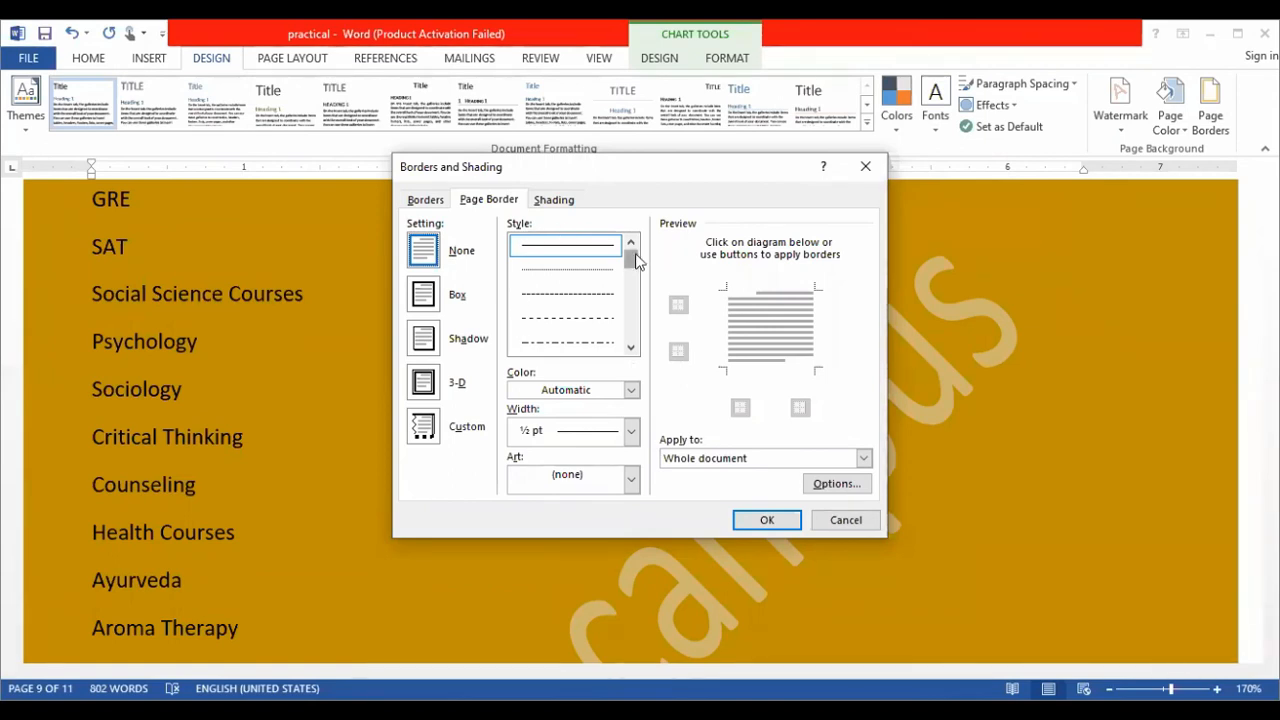
{"action": "left_click_drag", "start_coordinate": [636, 259], "coordinate": [640, 209]}
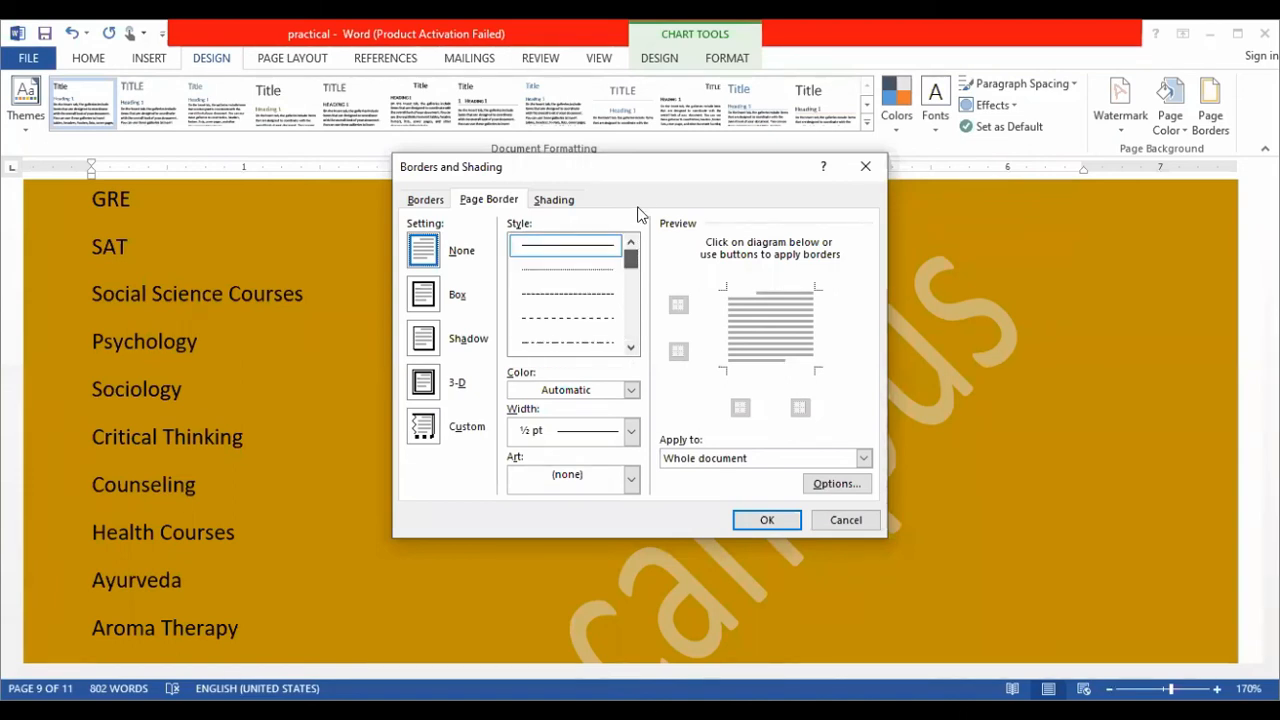
{"action": "left_click", "coordinate": [764, 527]}
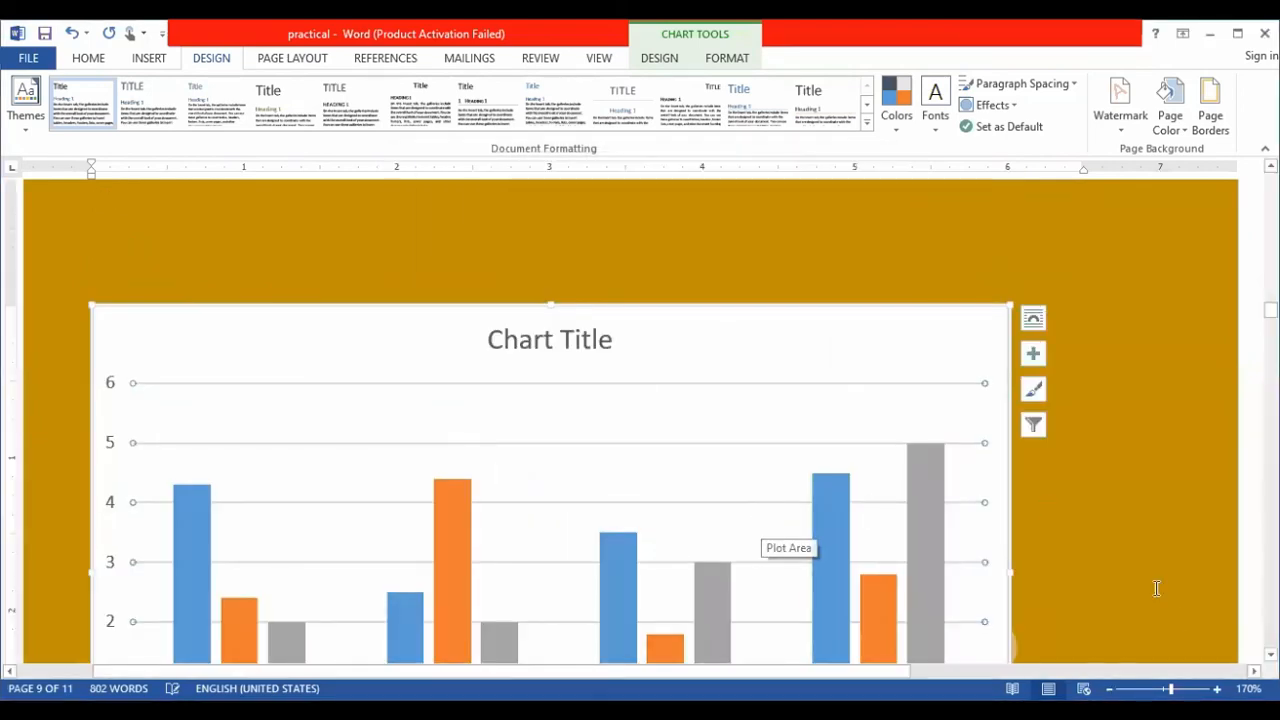
- Zoom the document out to 40% to view the colored pages as a whole
{"action": "left_click", "coordinate": [1109, 689]}
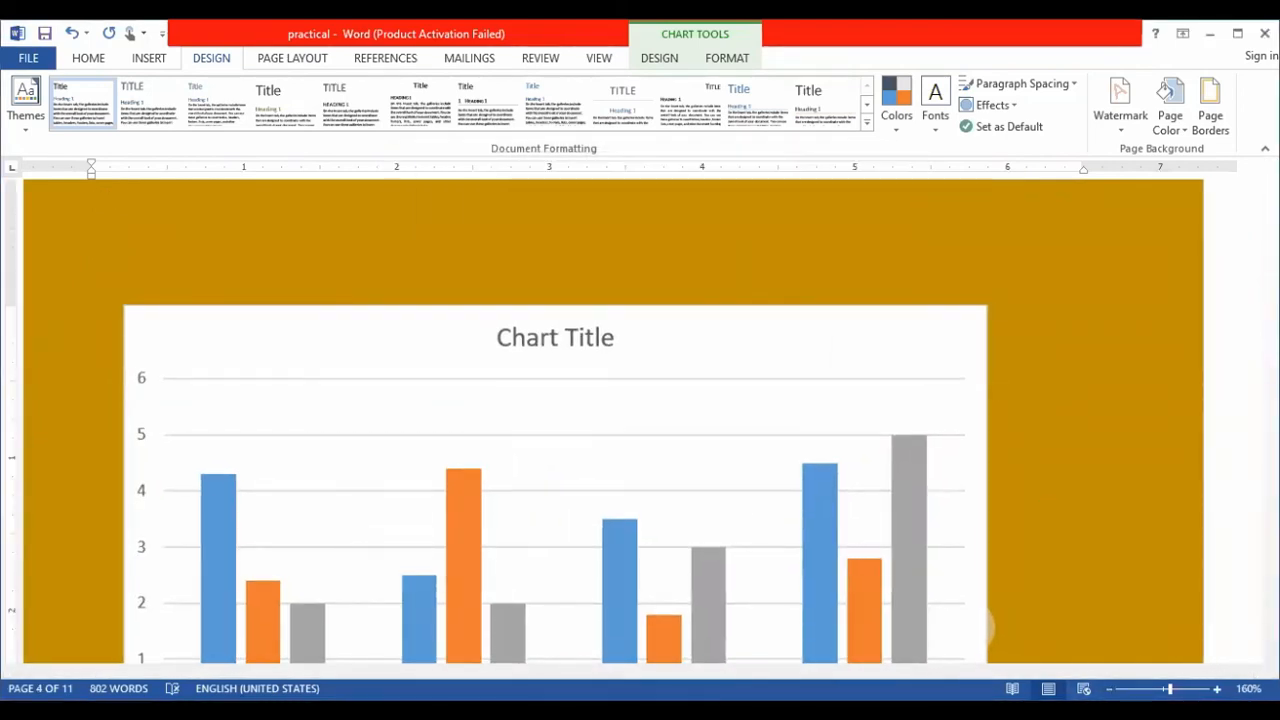
{"action": "scroll", "coordinate": [968, 400], "scroll_direction": "down", "scroll_amount": 12}
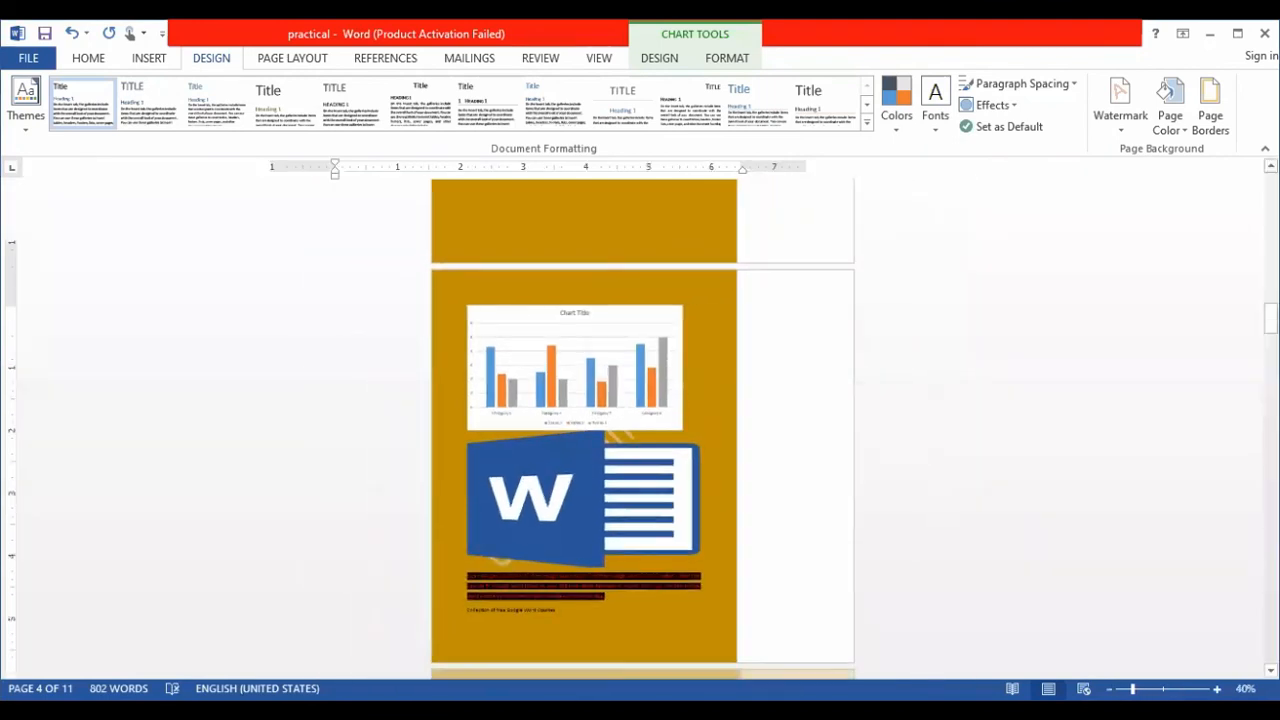